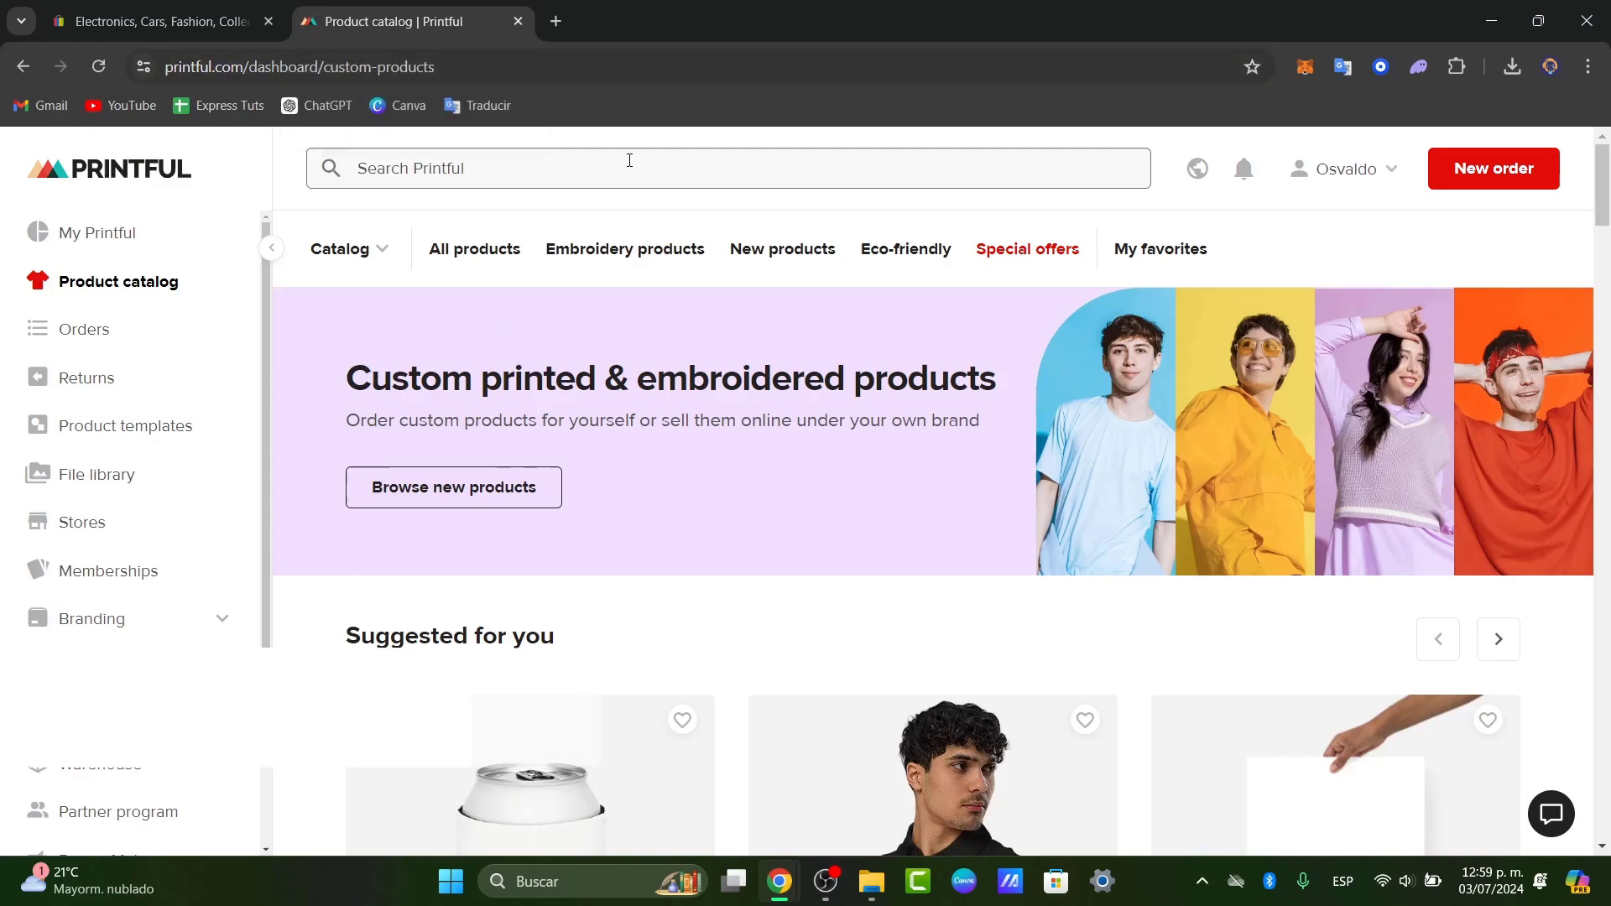
Switch from the Printful catalog to eBay, open its Sell page and look through the selling basics and business selling information.
scroll(703, 217, down, 3)
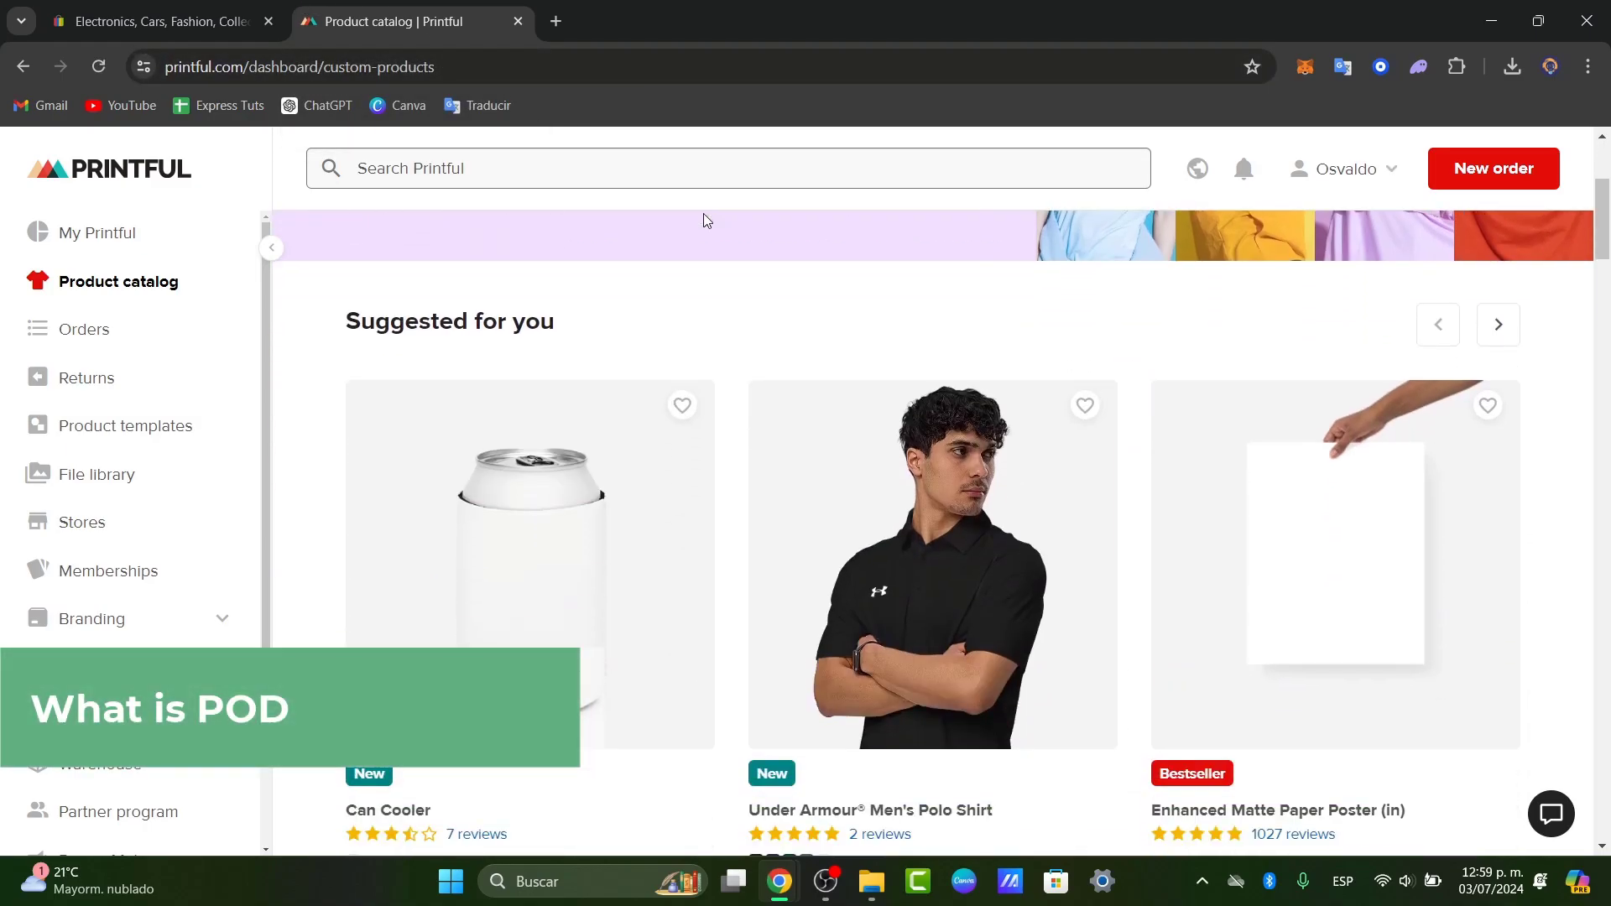
scroll(705, 220, down, 1)
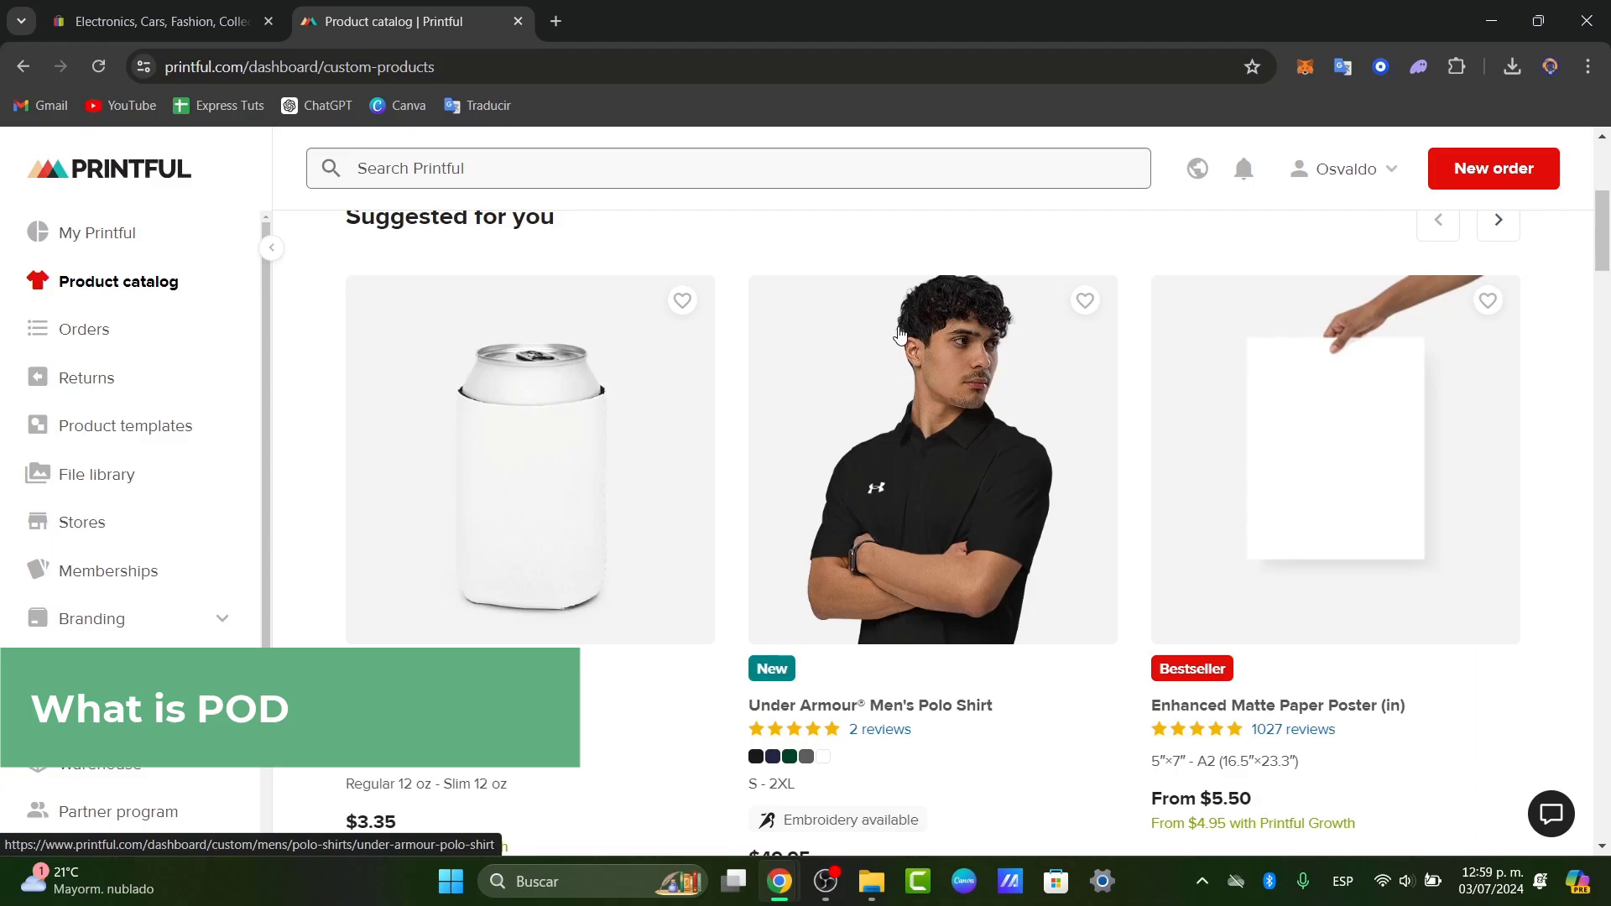
click(209, 9)
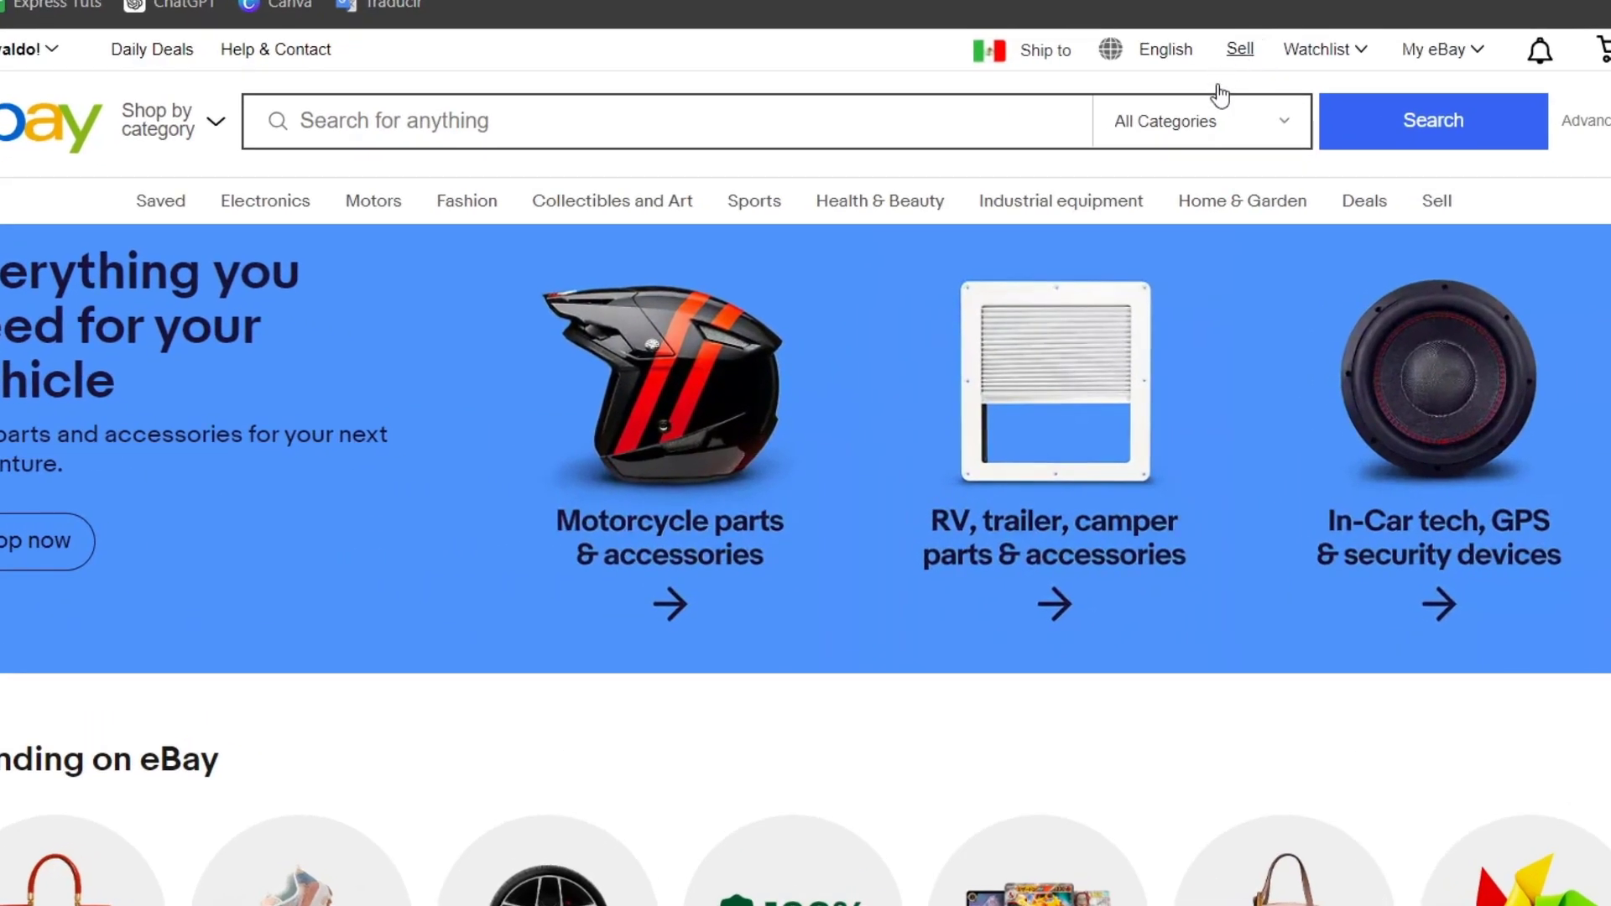
click(1233, 52)
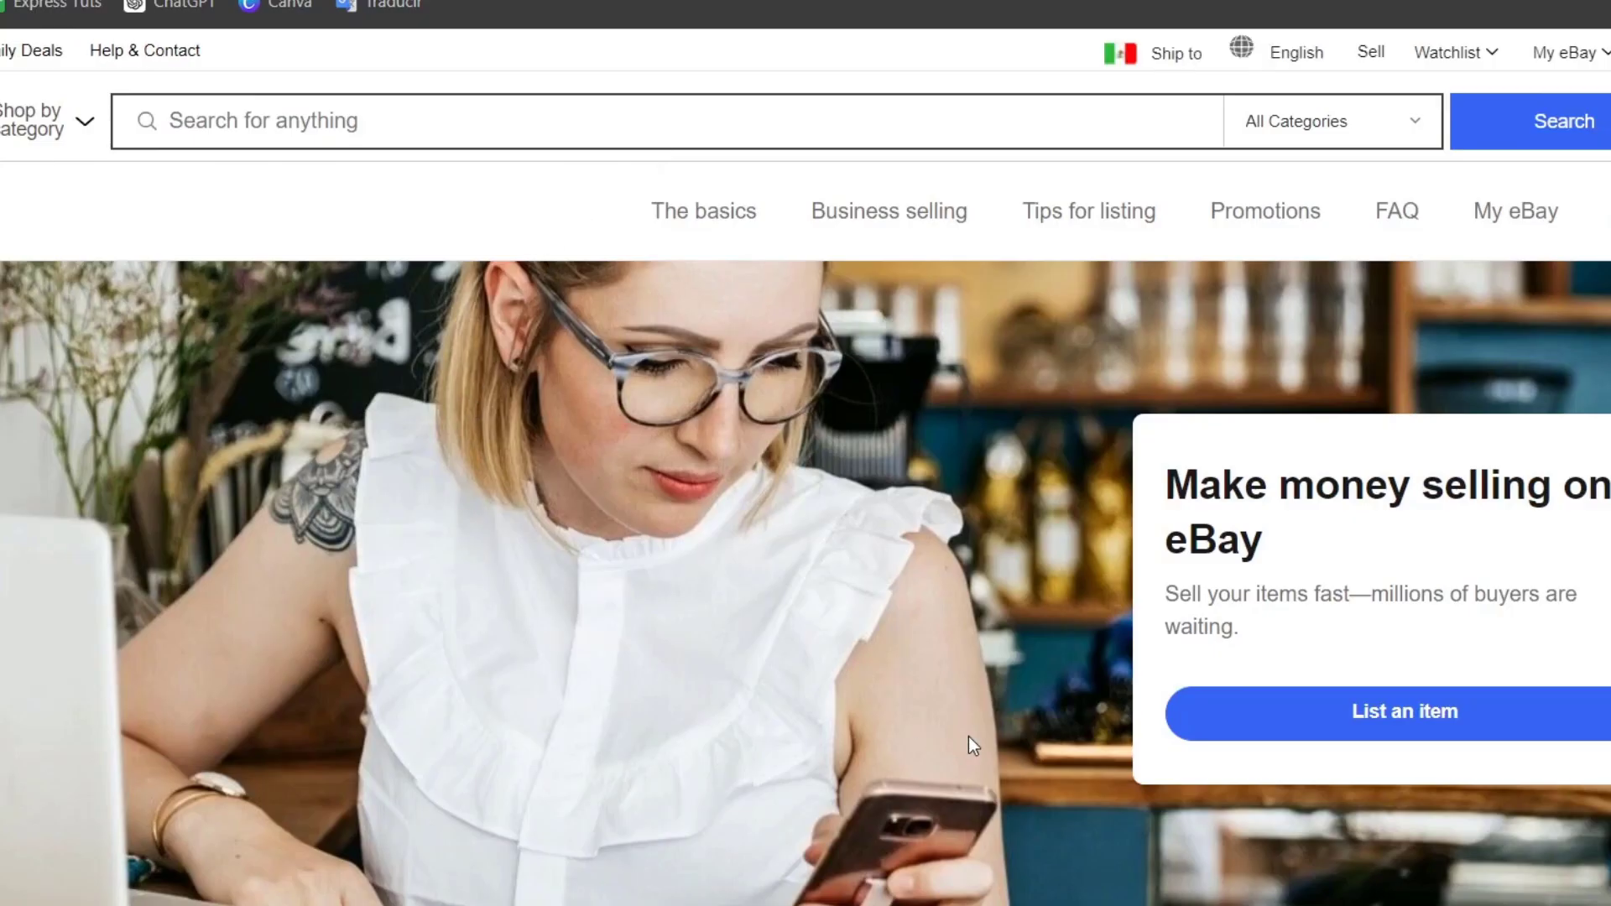
scroll(843, 659, down, 4)
scroll(917, 680, up, 5)
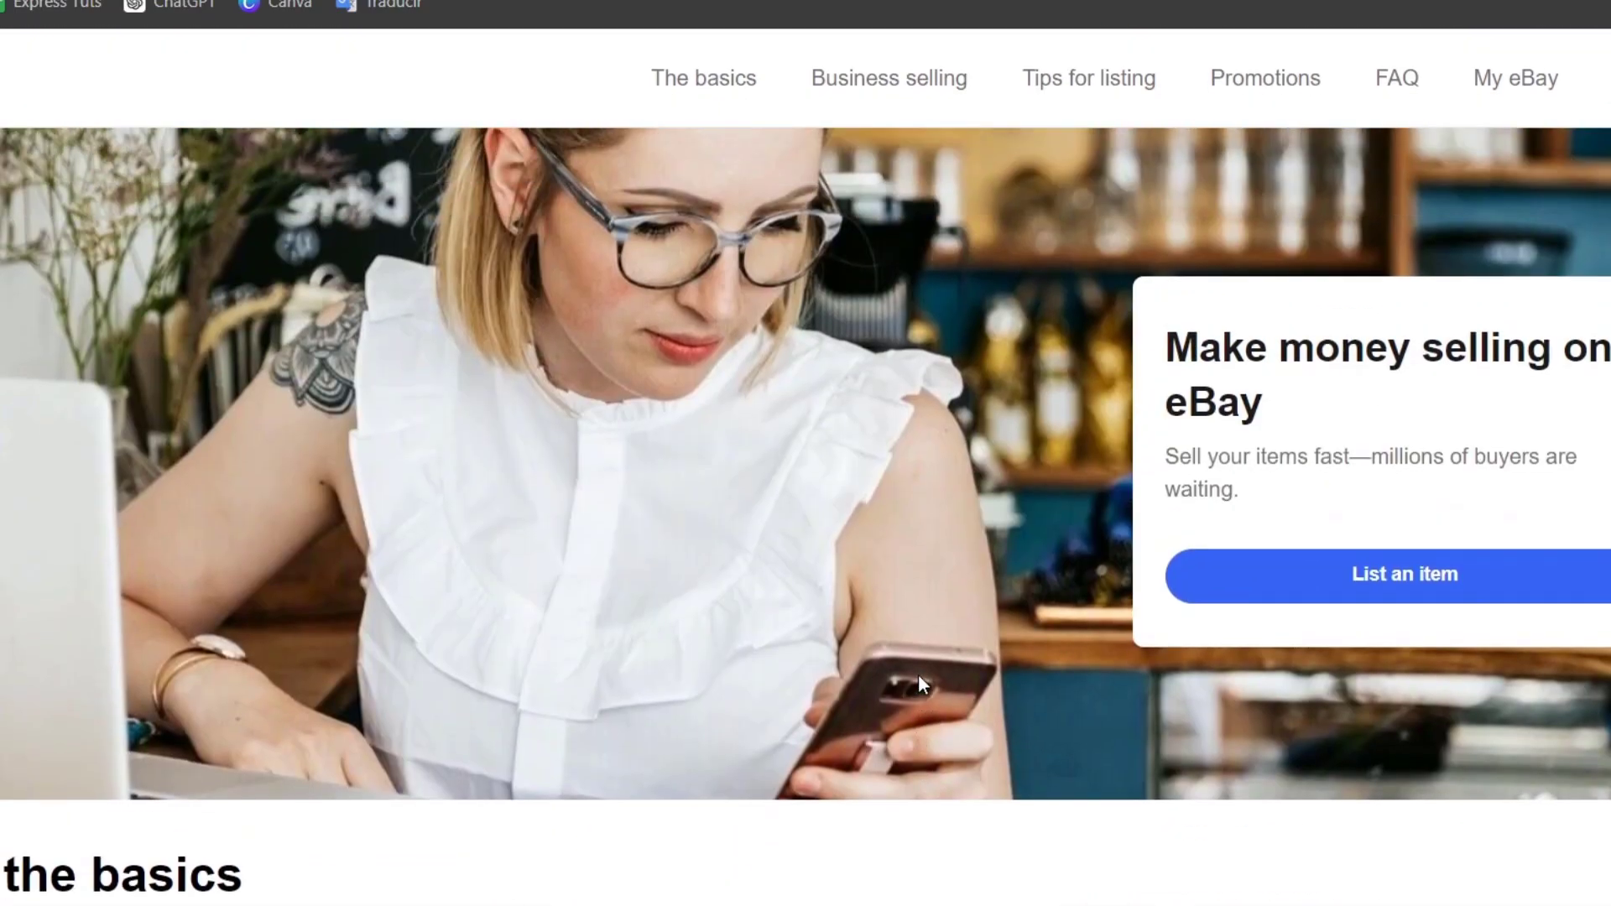
scroll(918, 676, down, 13)
scroll(923, 684, up, 7)
scroll(923, 684, down, 5)
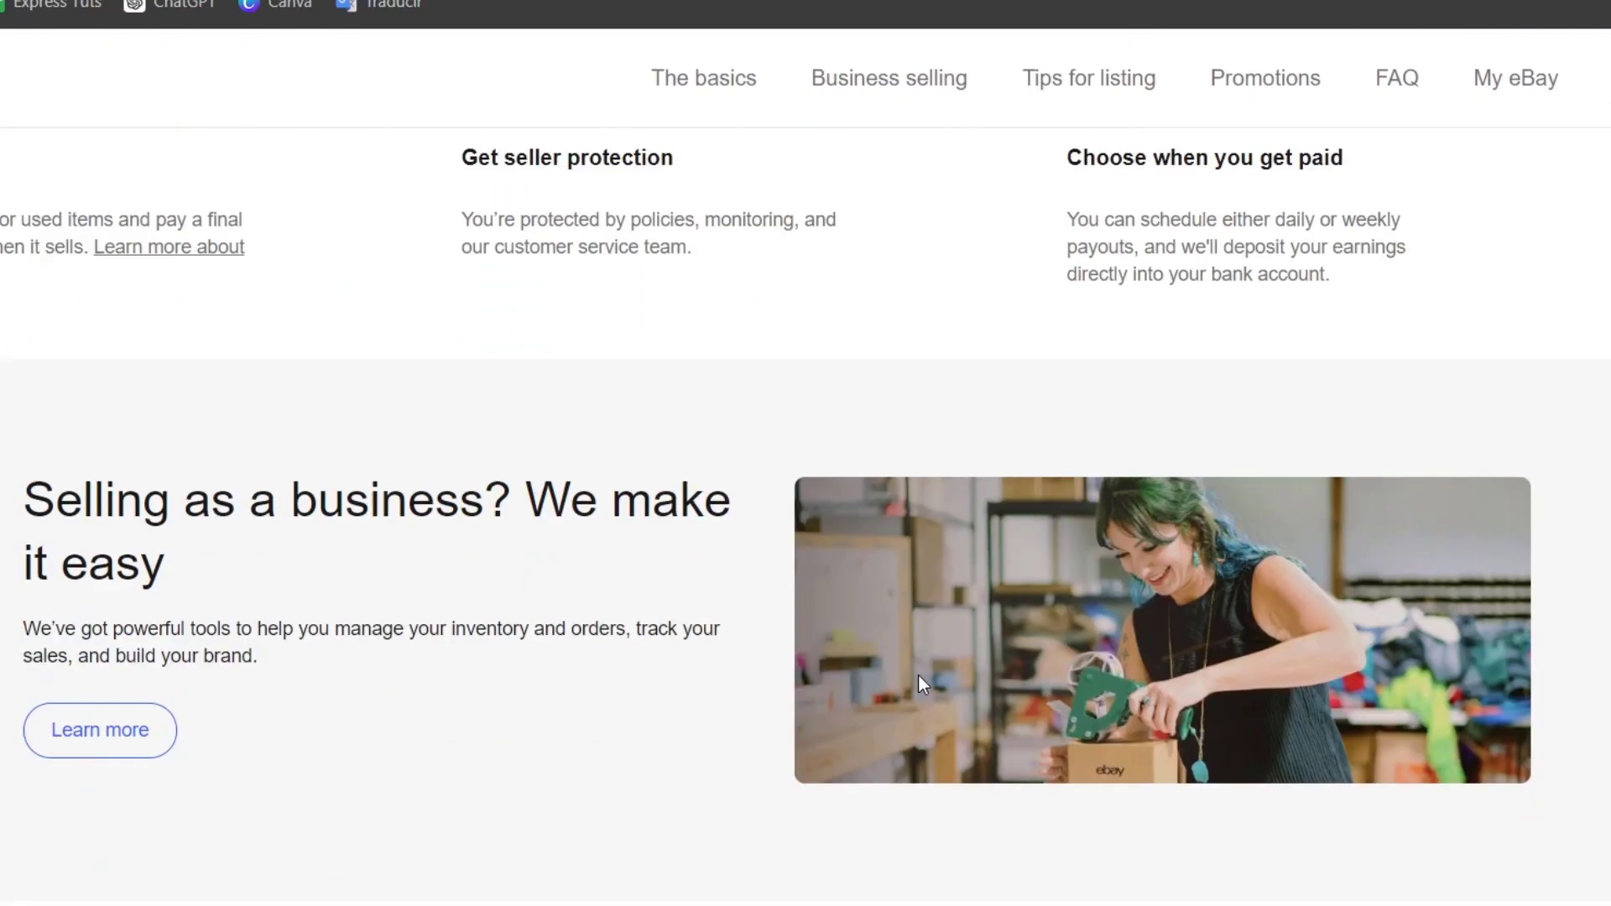
scroll(923, 684, up, 12)
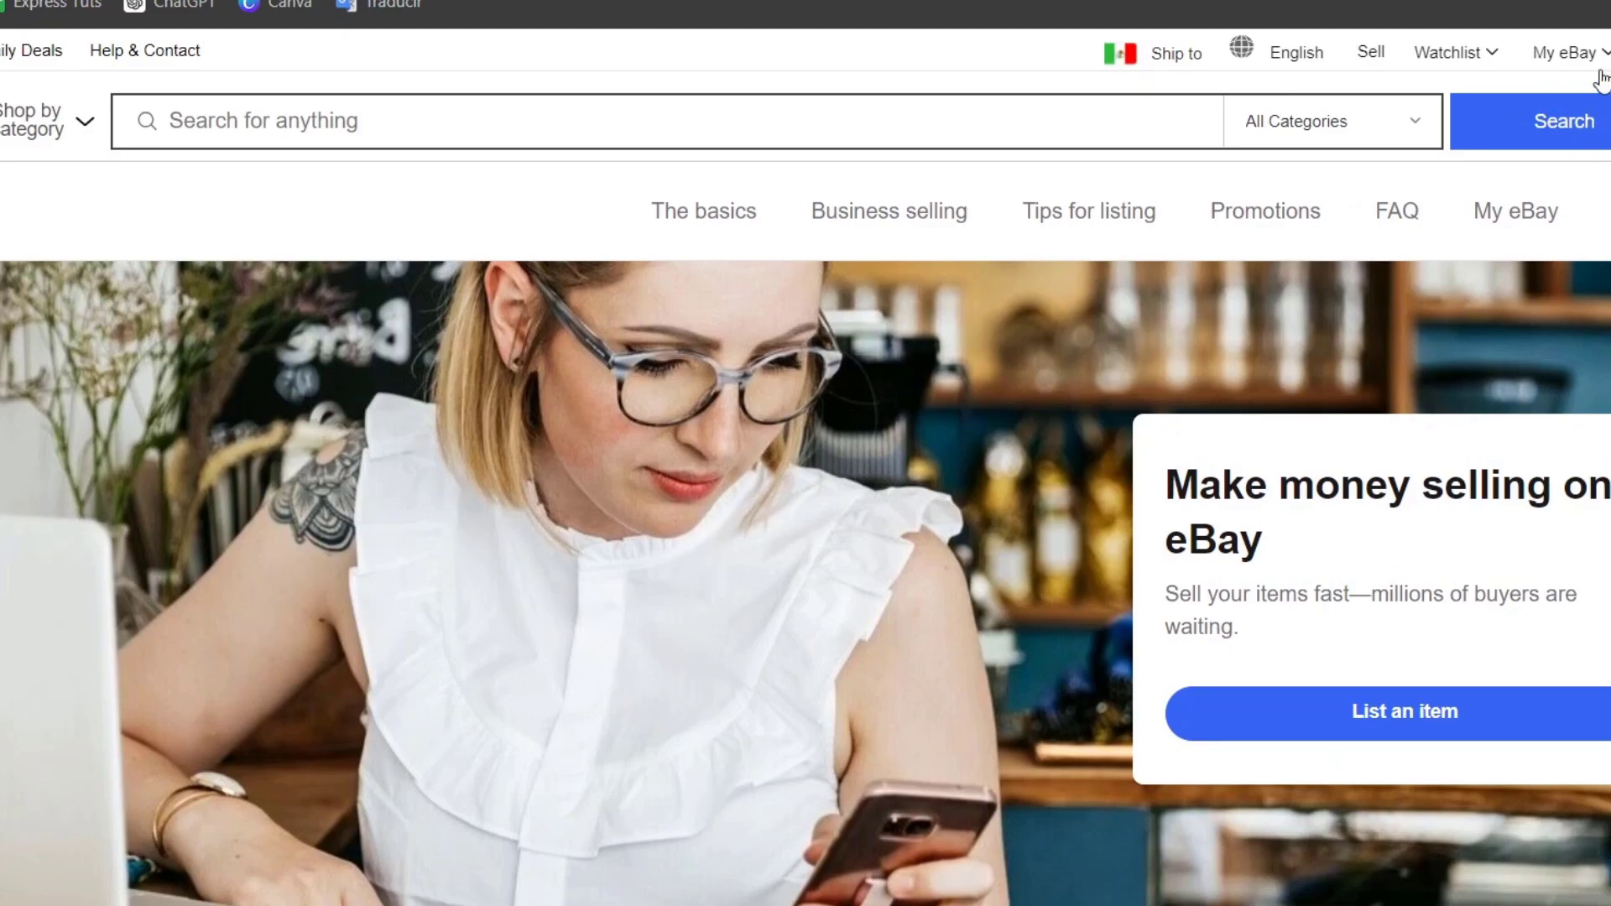
Look over the My eBay Selling overview and open the Seller Dashboard from the account settings.
mouse_move(1600, 58)
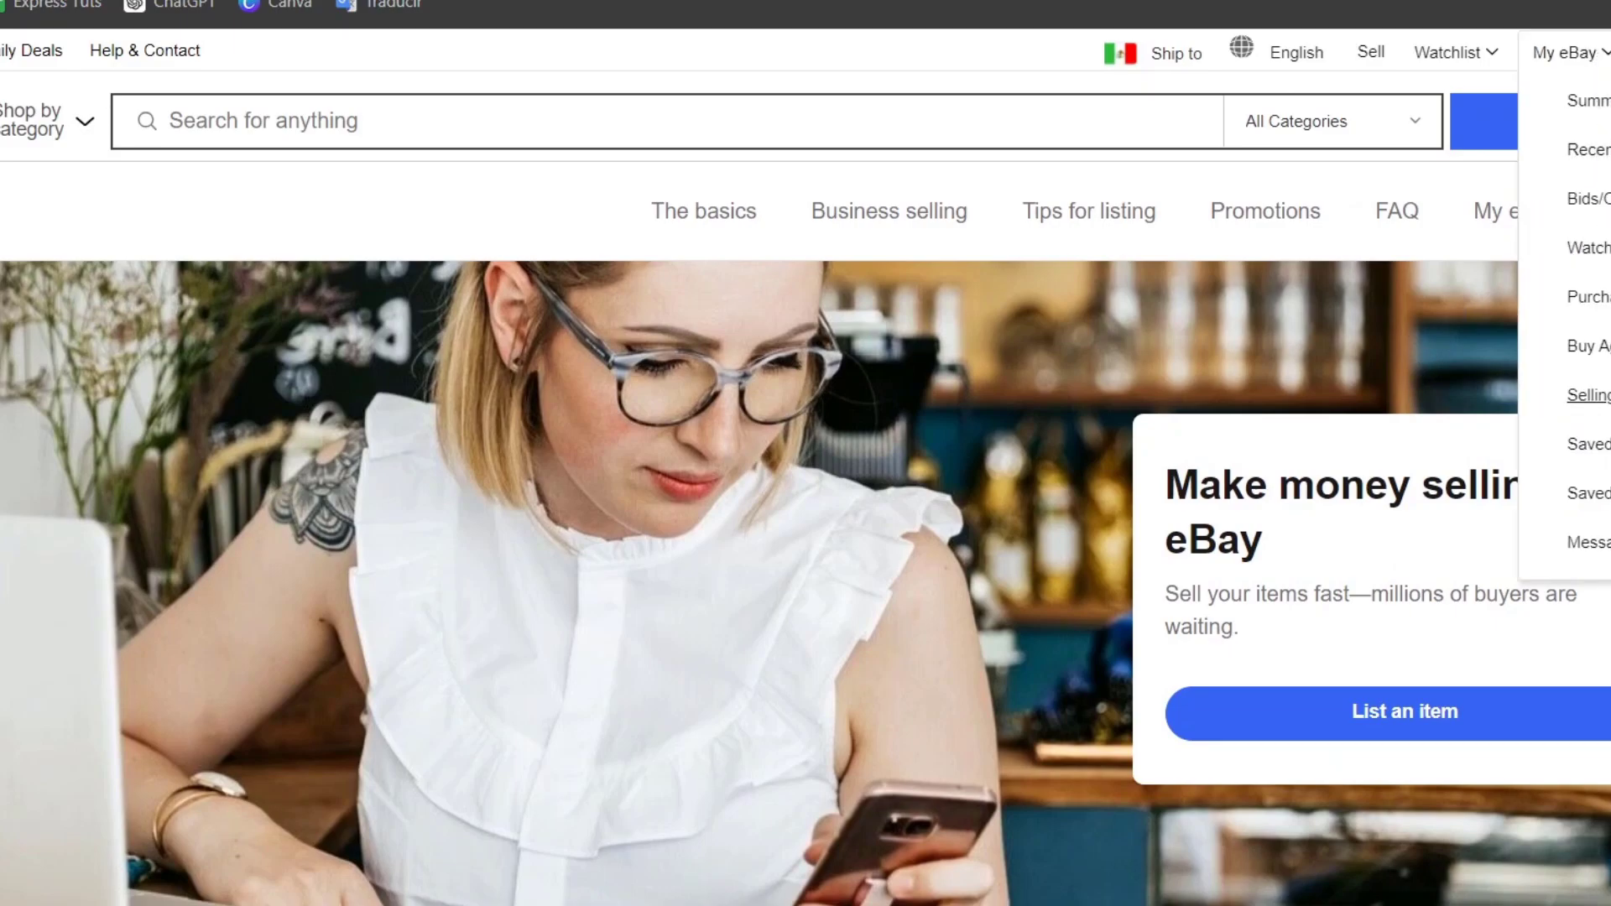
click(1589, 395)
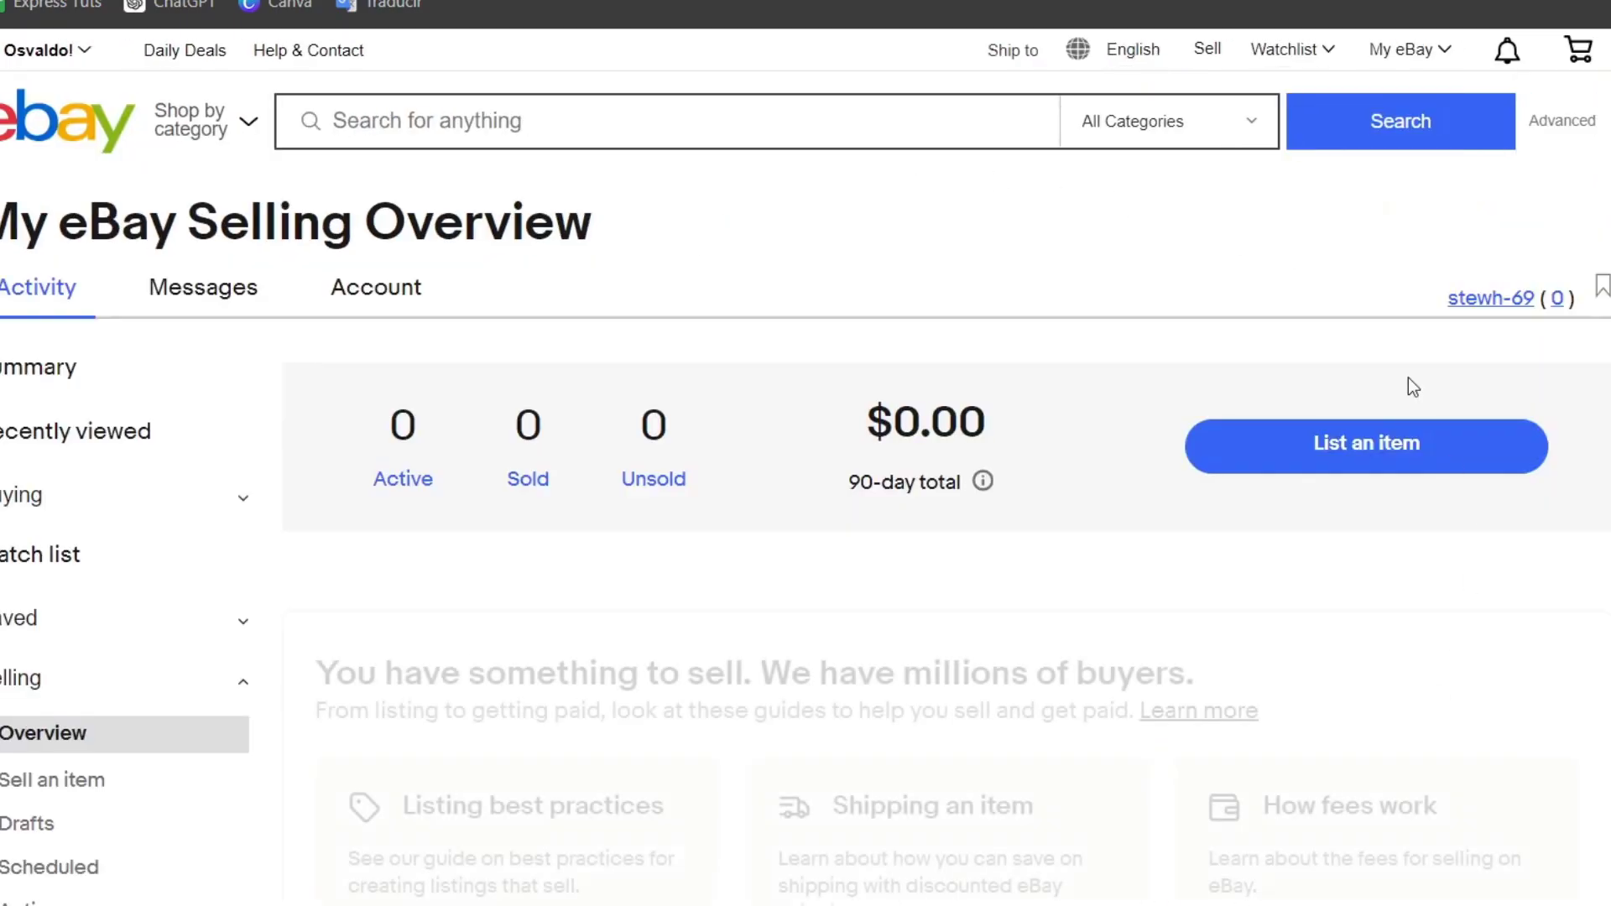
scroll(1083, 487, down, 5)
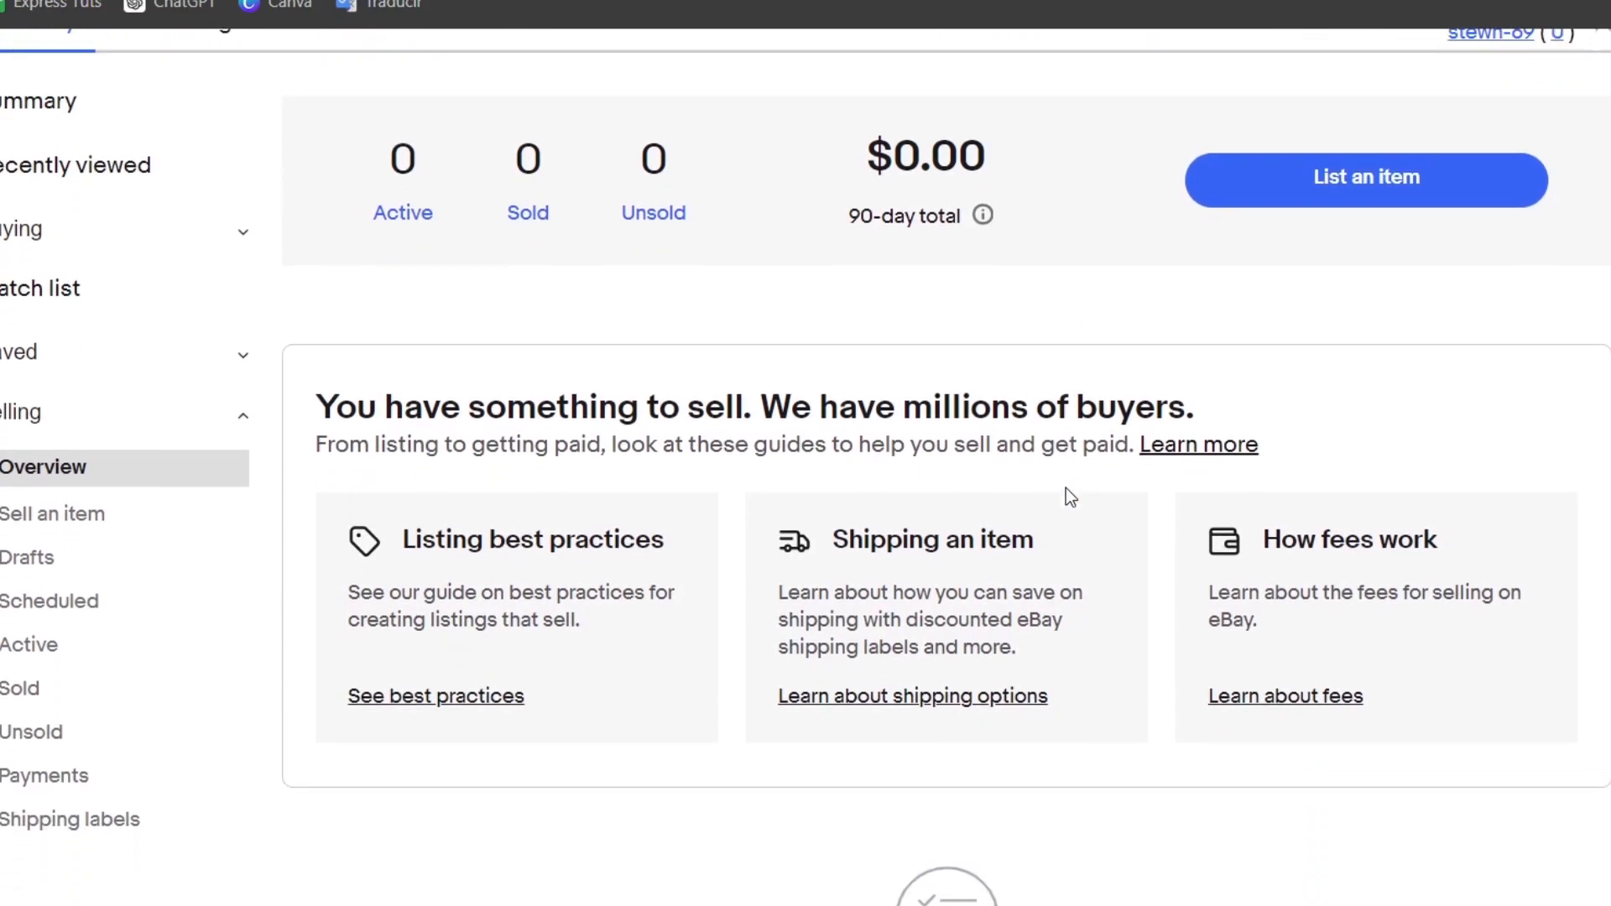
scroll(1069, 495, up, 5)
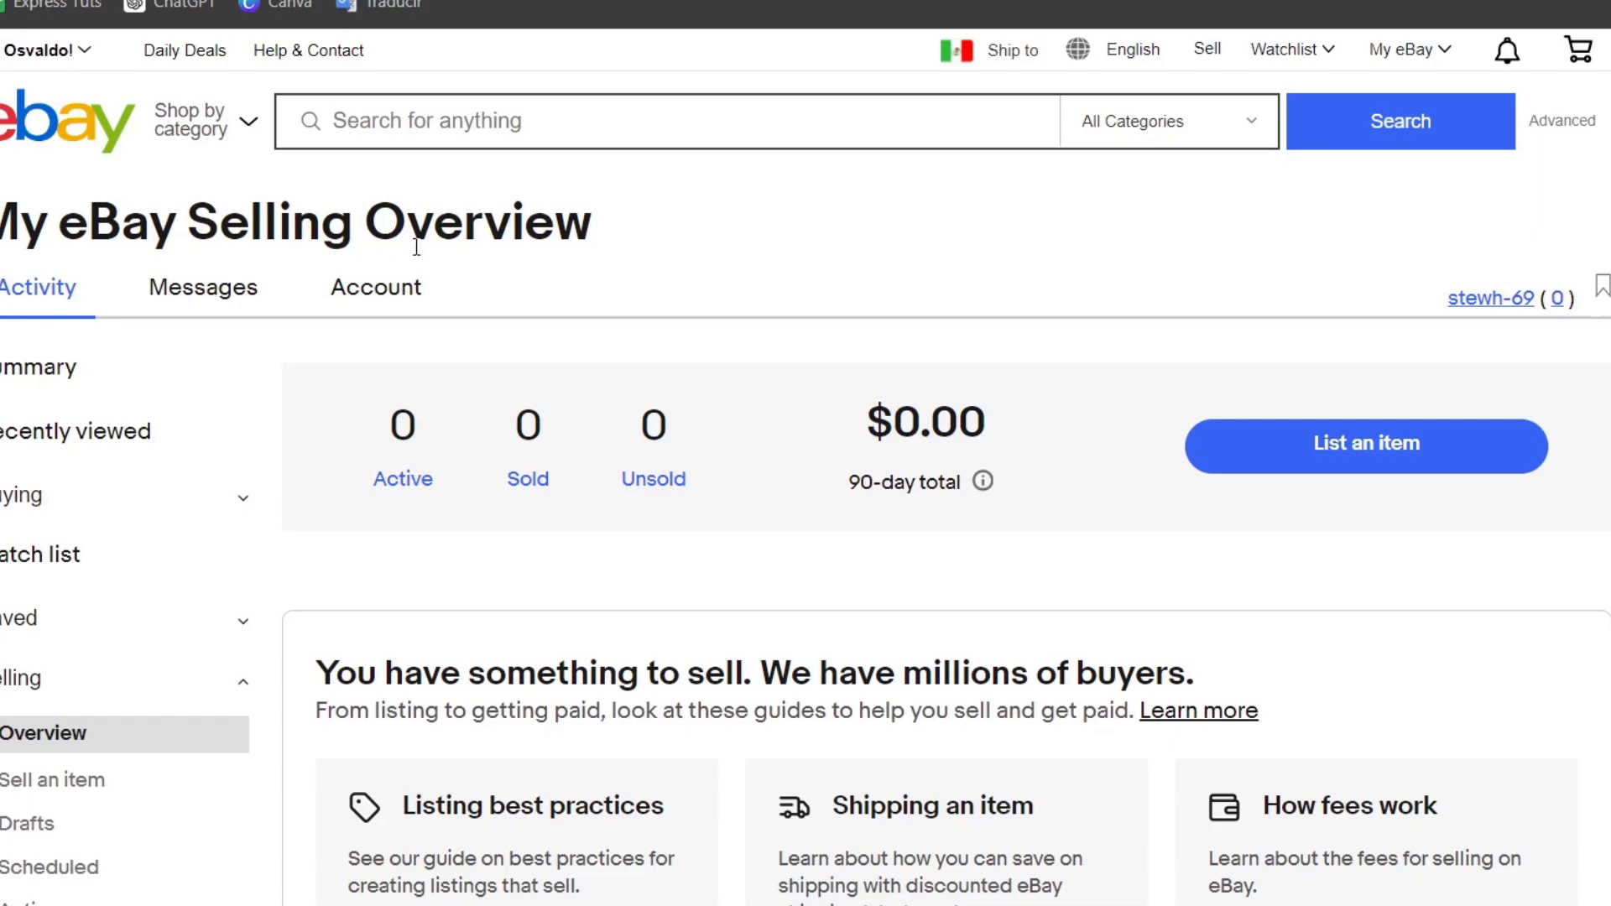
click(405, 298)
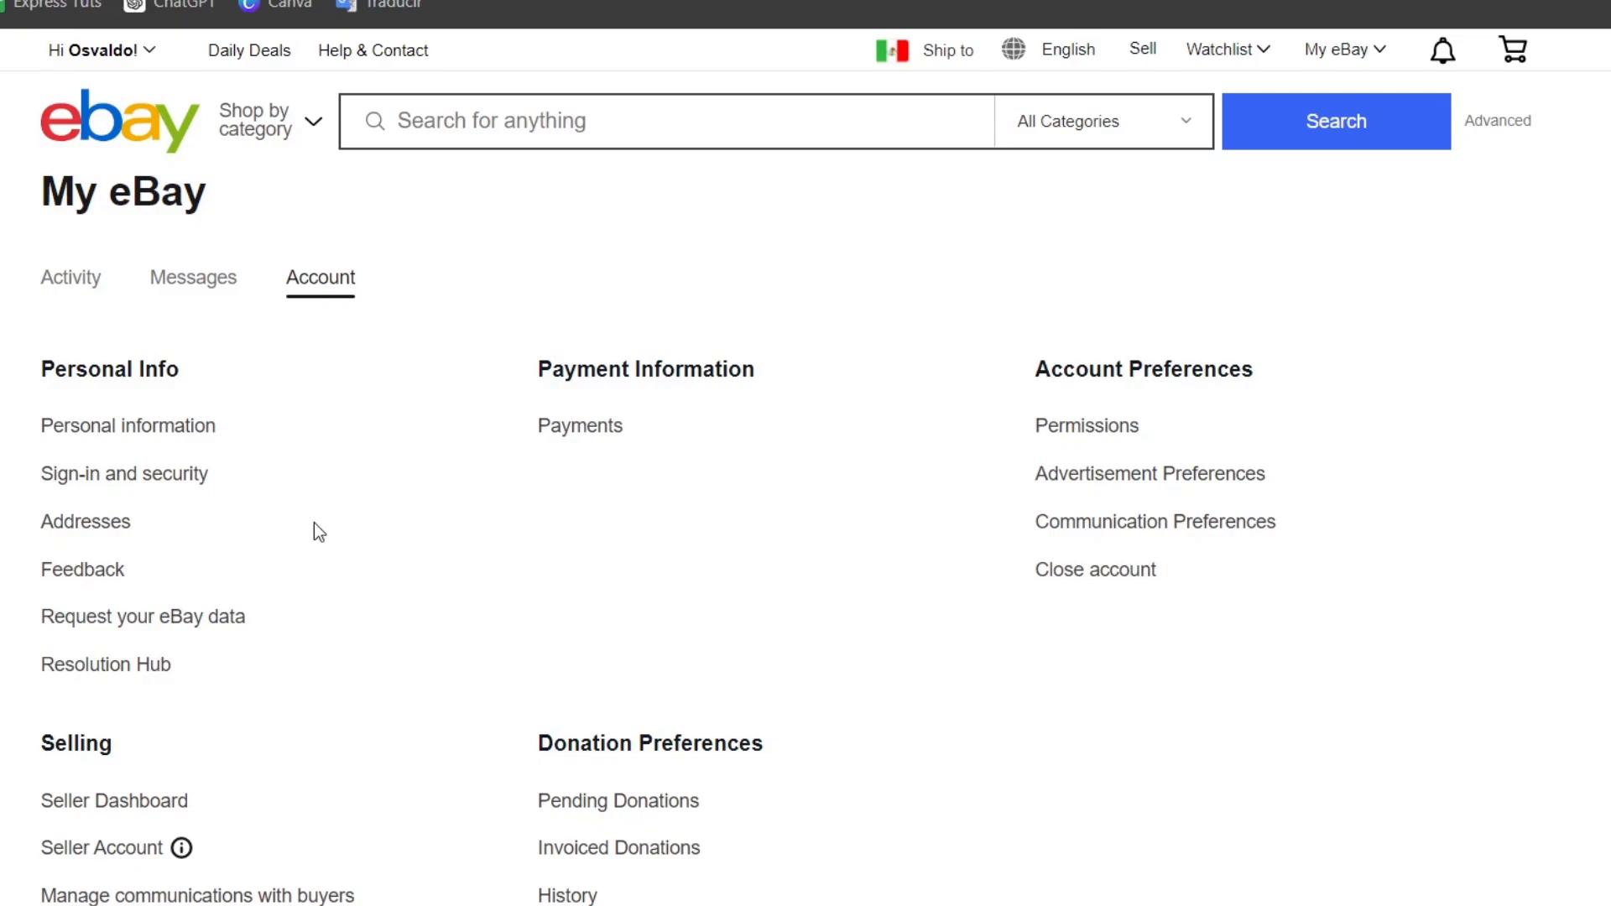
click(159, 801)
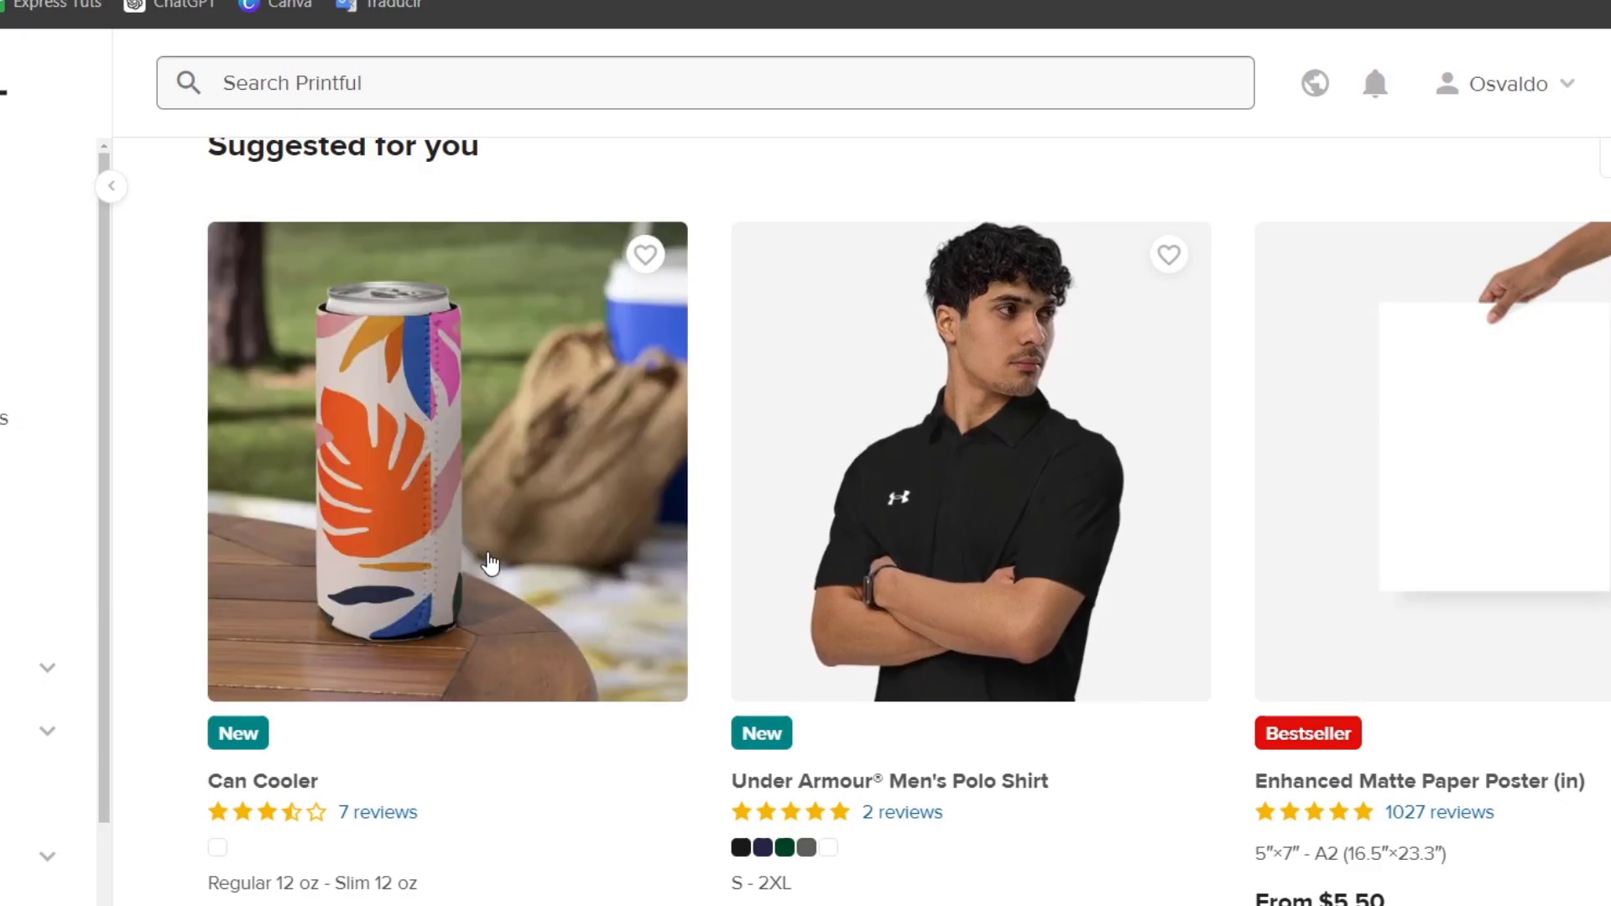
Browse Printful's product catalog, including the suggested products, the Shop by categories and the Explore what's new section.
scroll(1544, 491, down, 6)
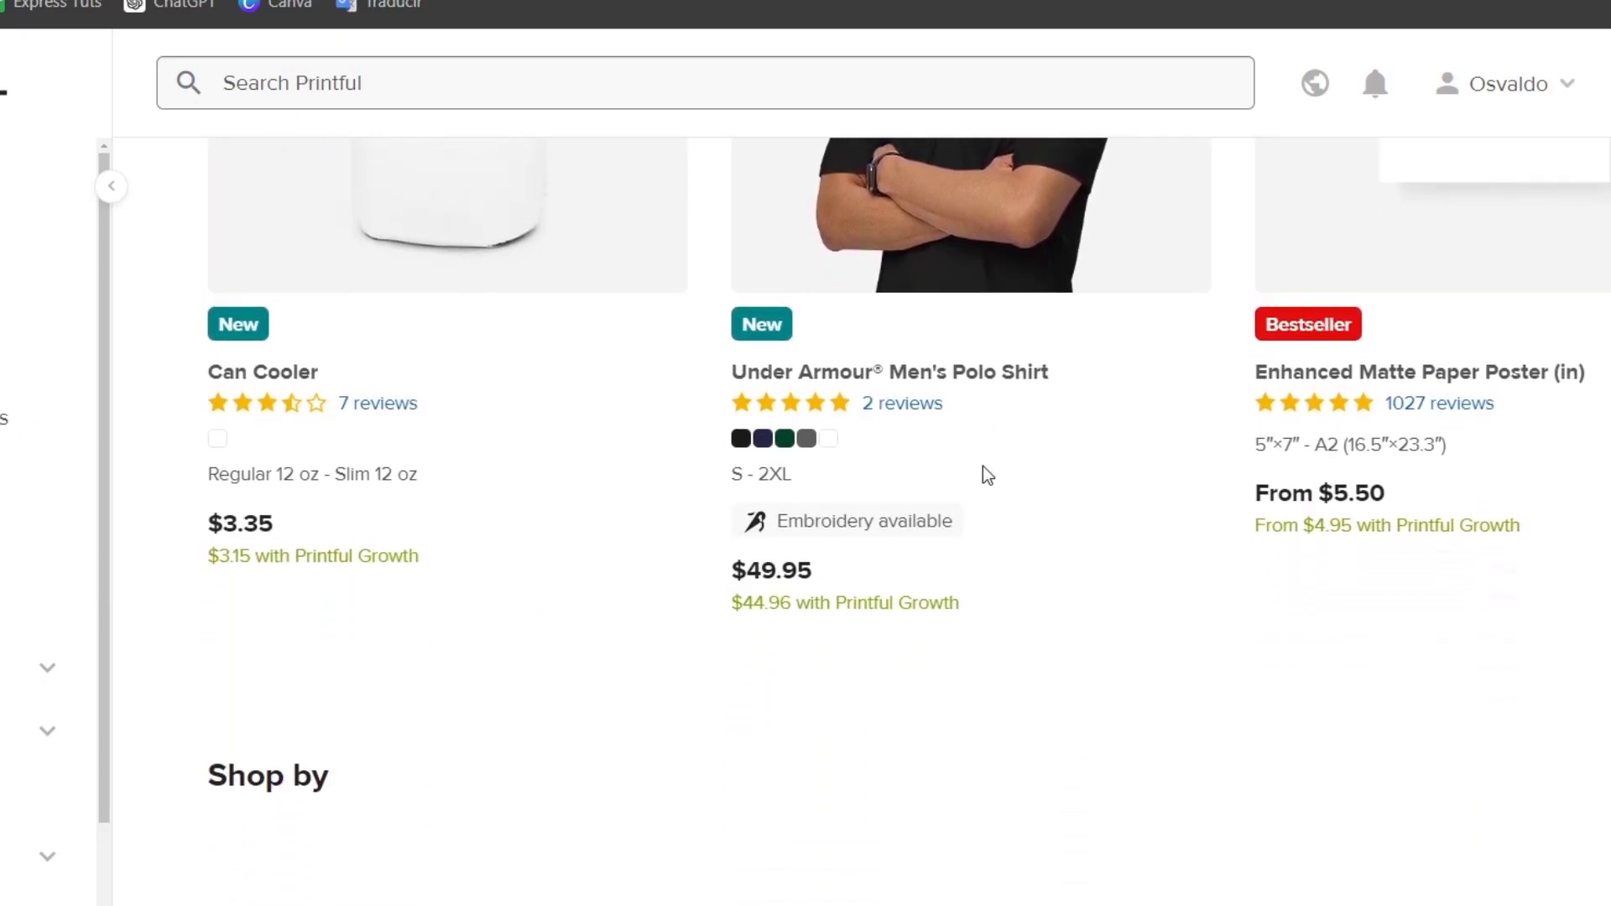
scroll(983, 470, down, 2)
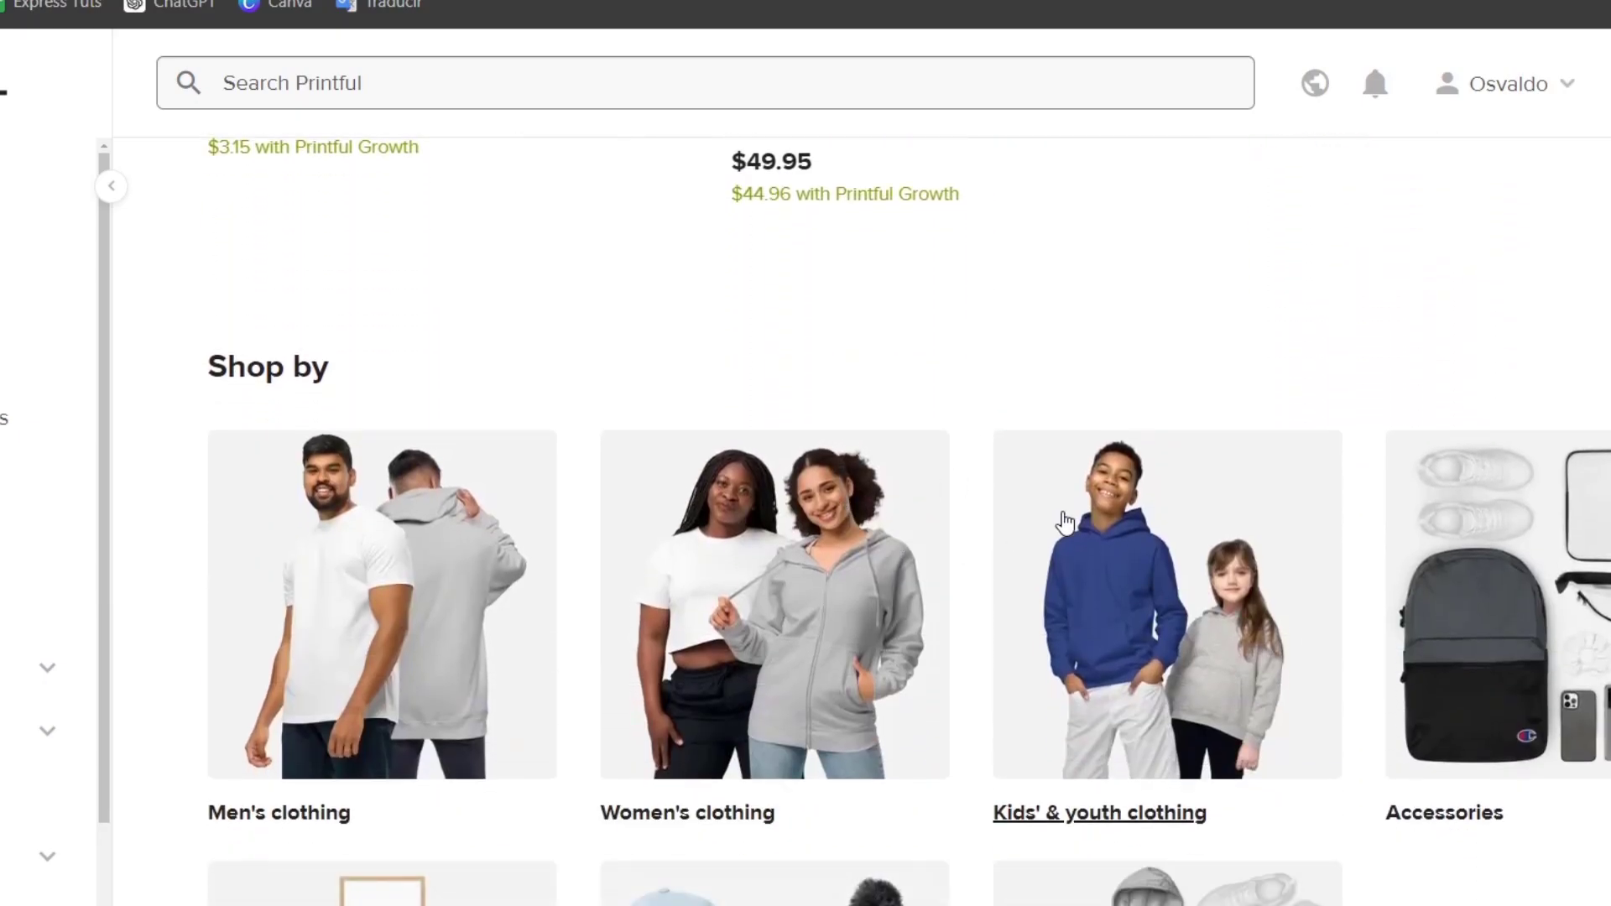
scroll(1328, 575, down, 4)
scroll(1328, 575, down, 9)
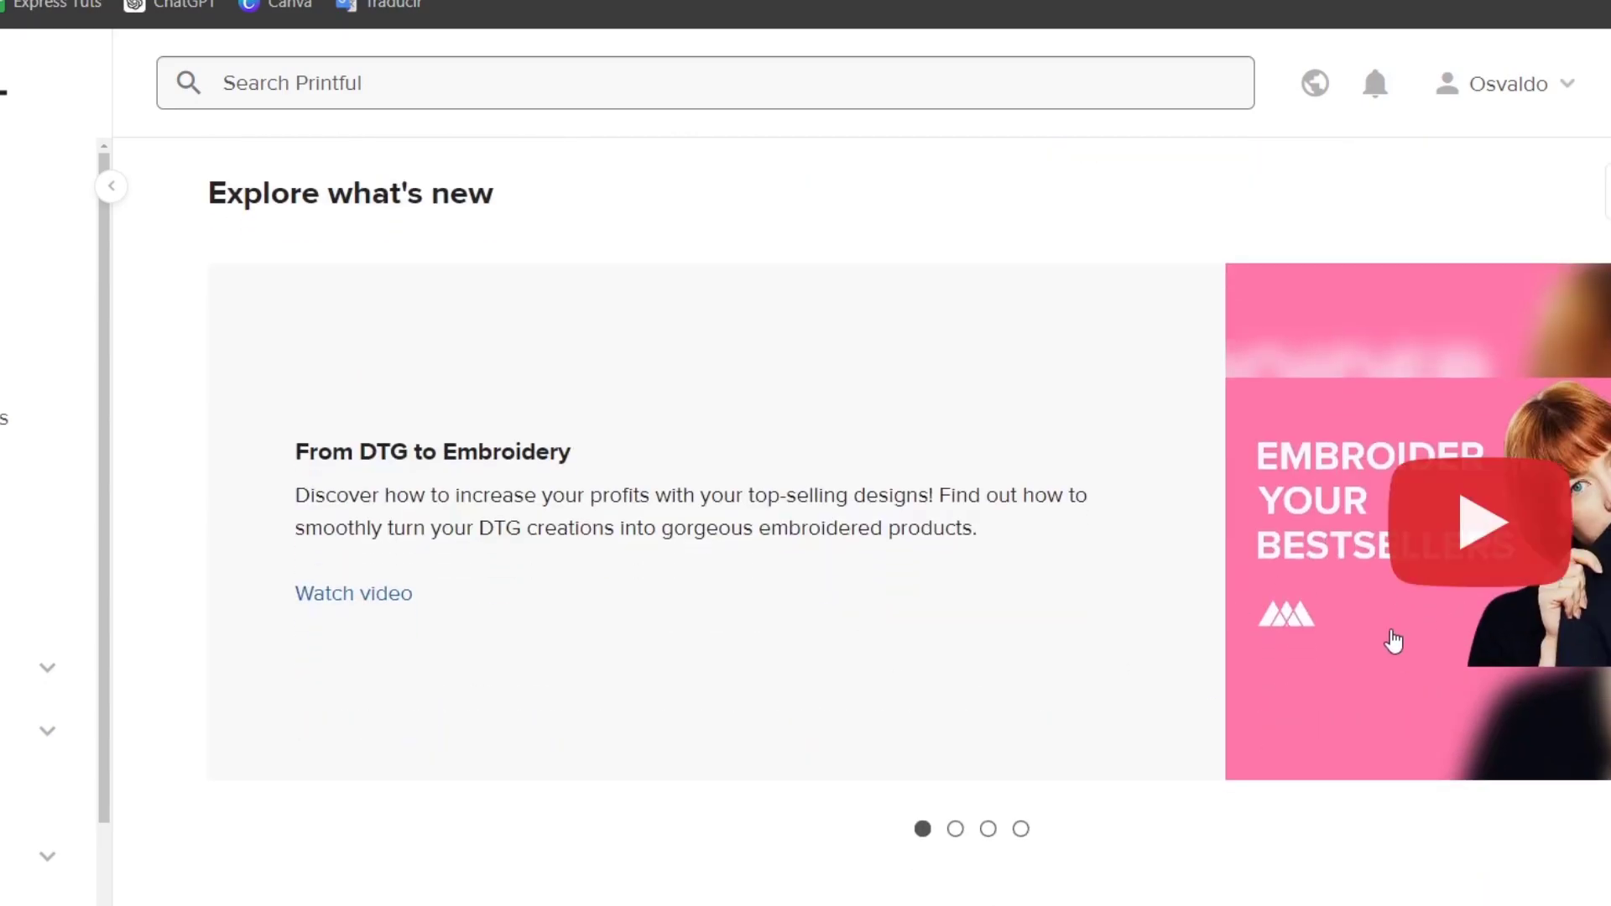
scroll(1394, 641, up, 5)
scroll(1394, 641, up, 4)
scroll(1394, 641, up, 3)
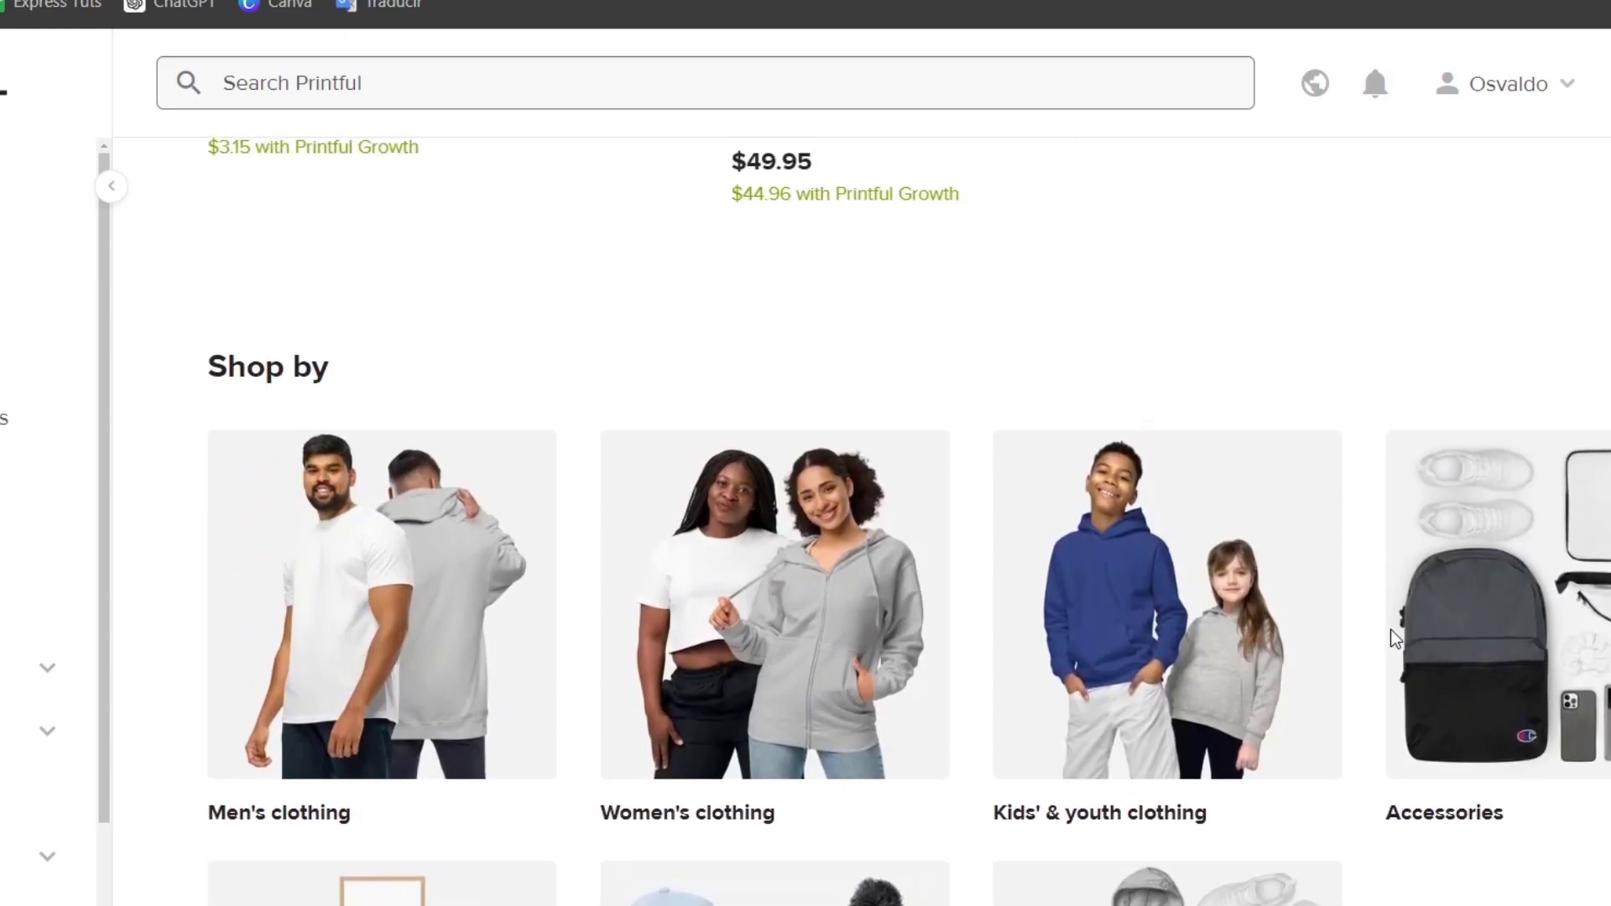
scroll(1393, 641, up, 6)
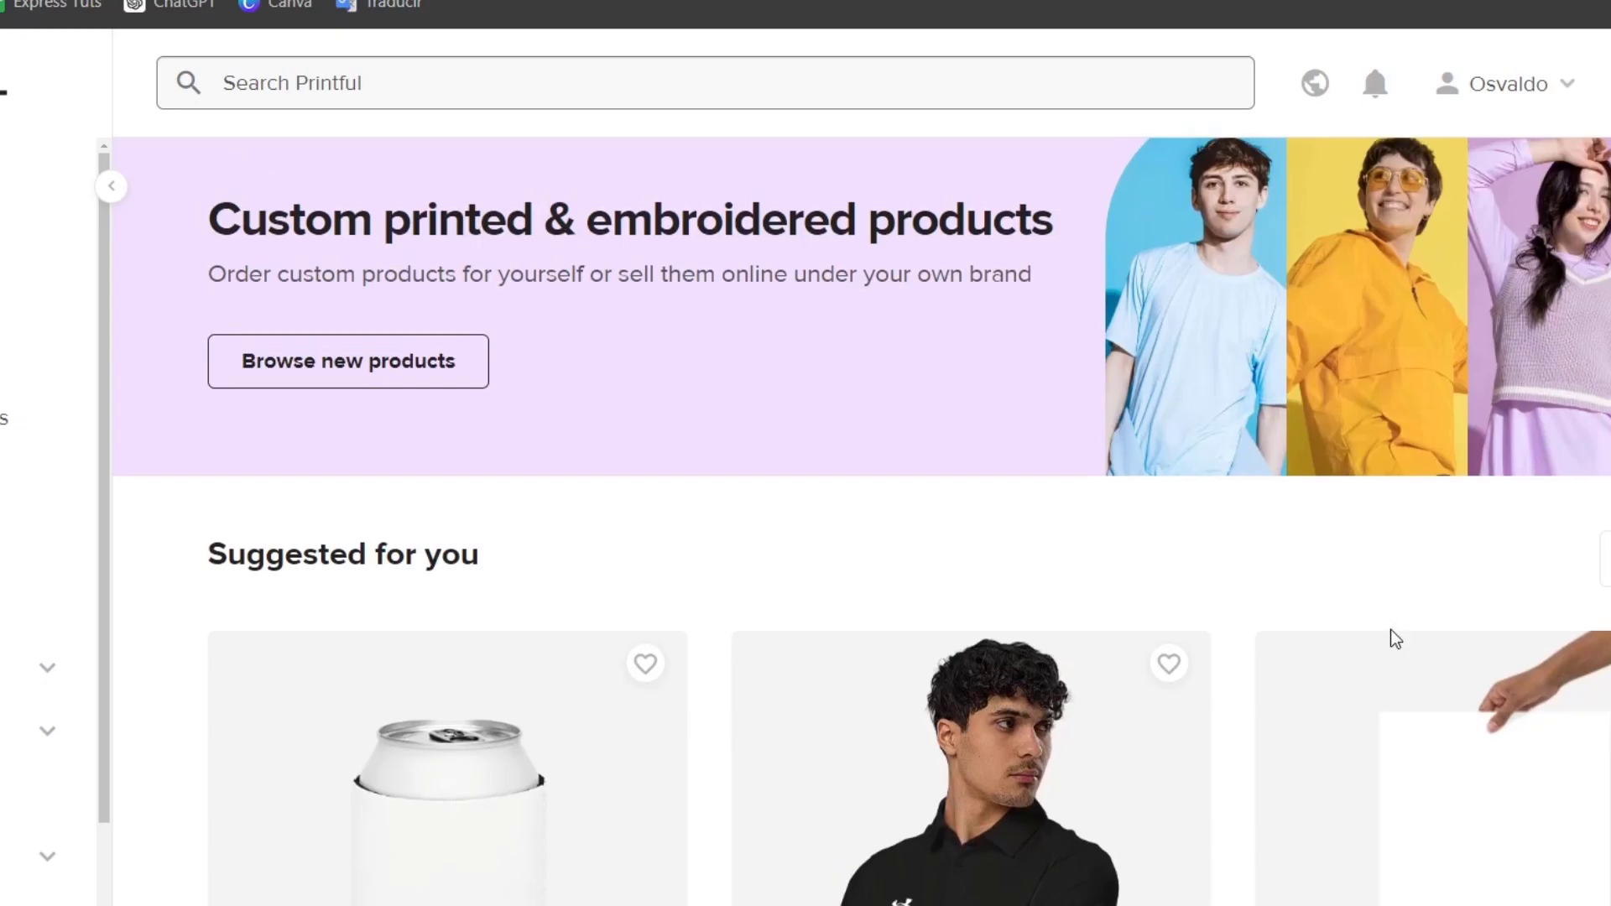
scroll(1120, 568, down, 2)
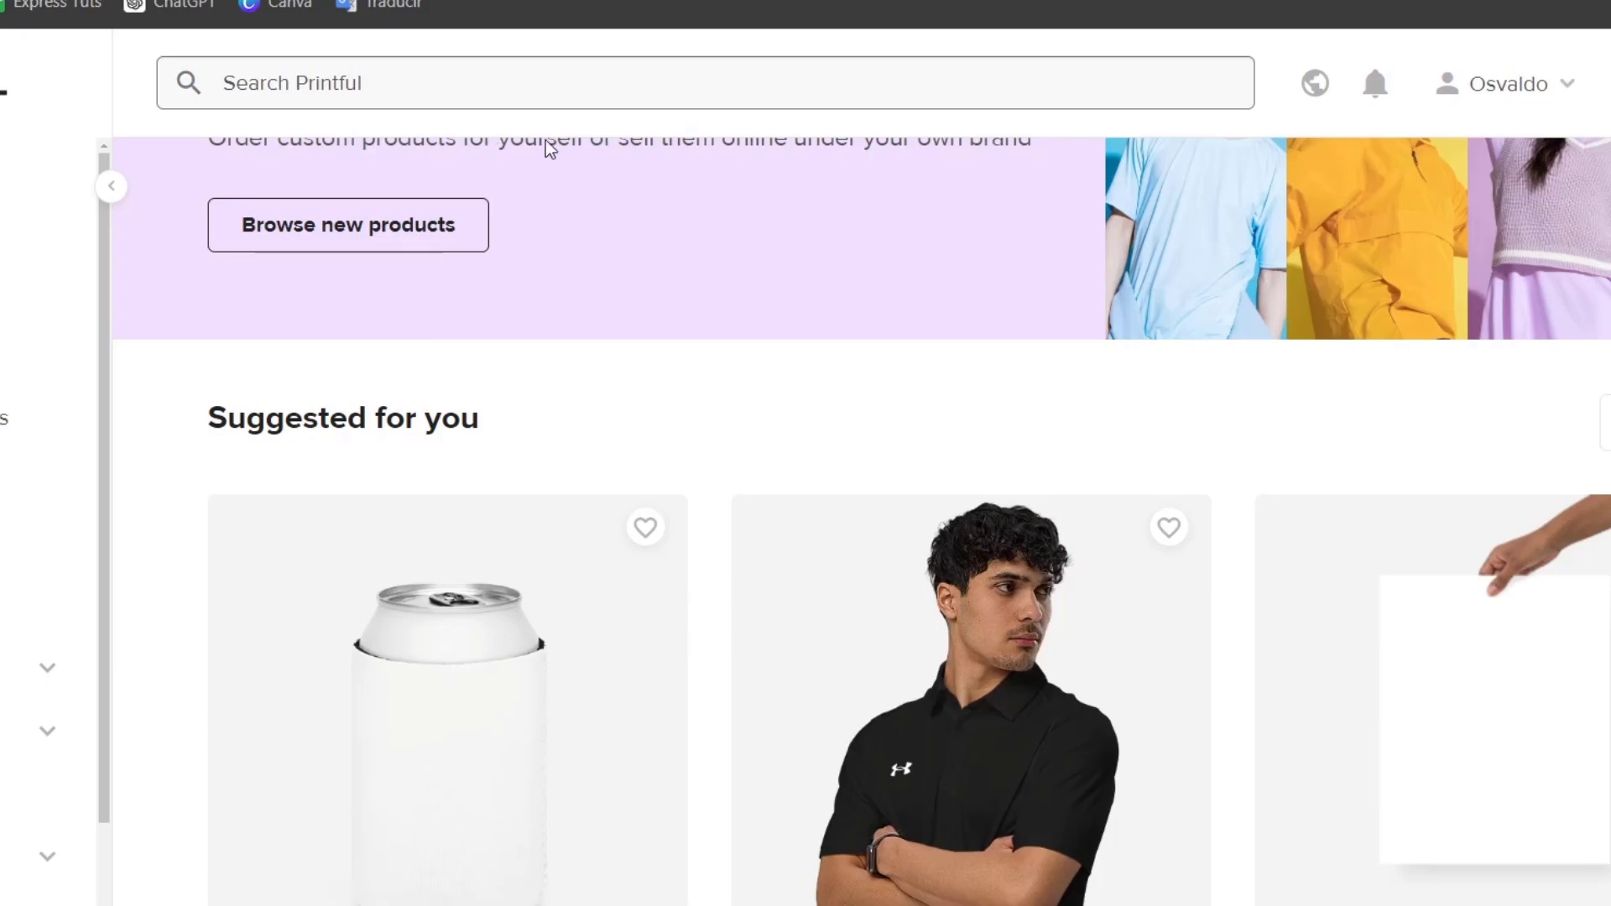
Open the Under Armour Men's Polo Shirt and start creating a product template from it.
click(930, 601)
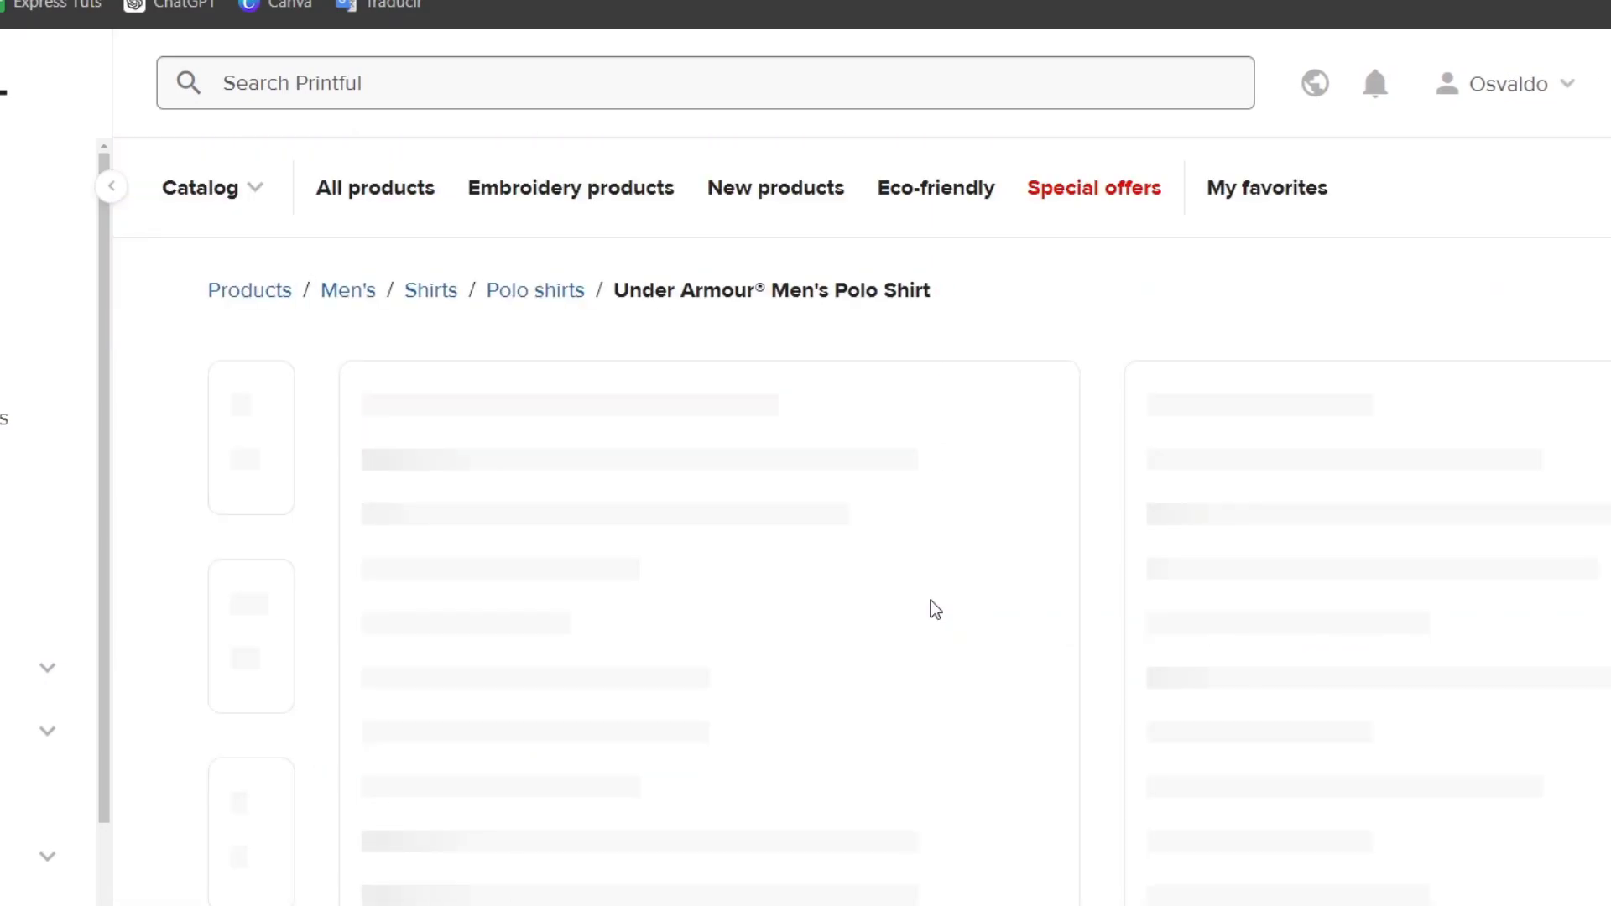
scroll(1150, 475, down, 5)
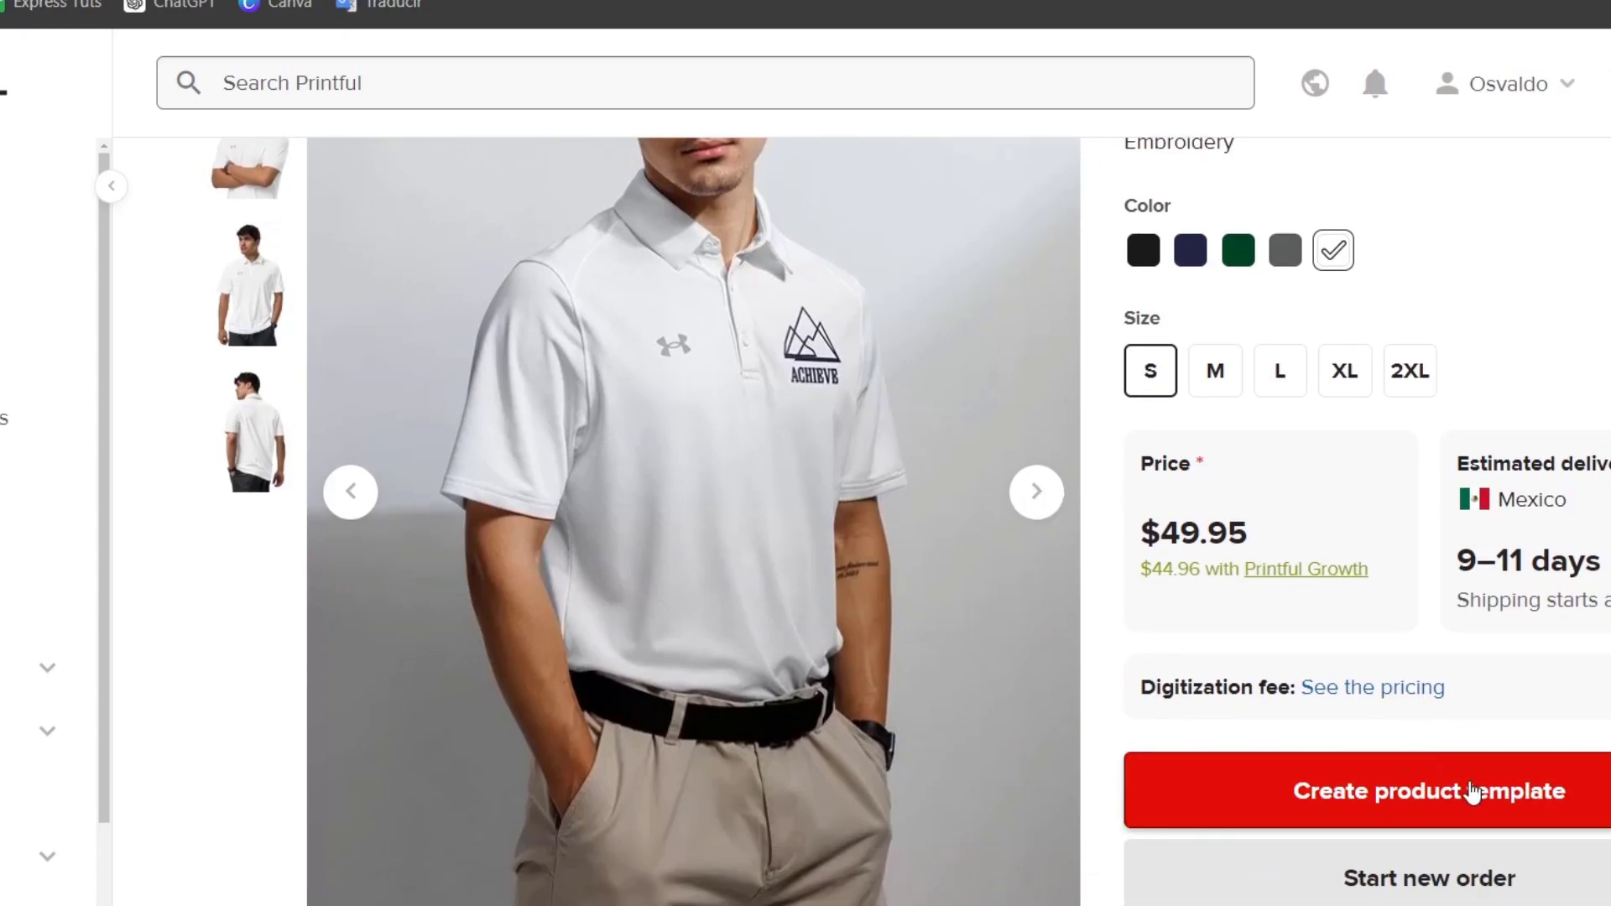
click(1469, 791)
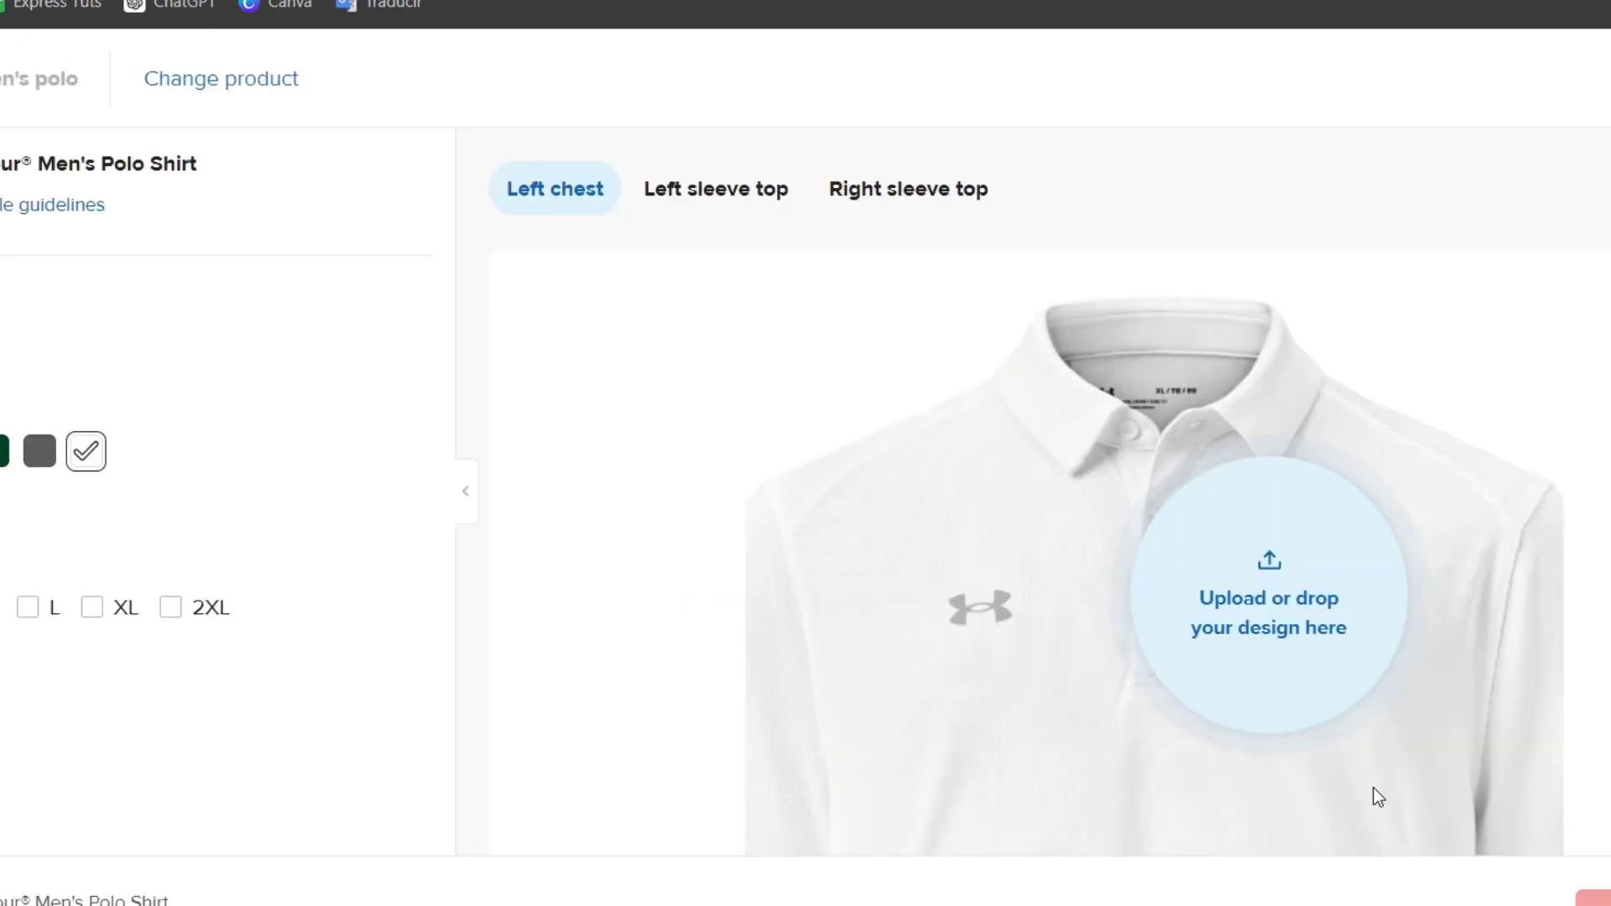
Add the cat-with-glasses design to the left chest of the white polo shirt and check its placement.
click(1211, 626)
click(223, 419)
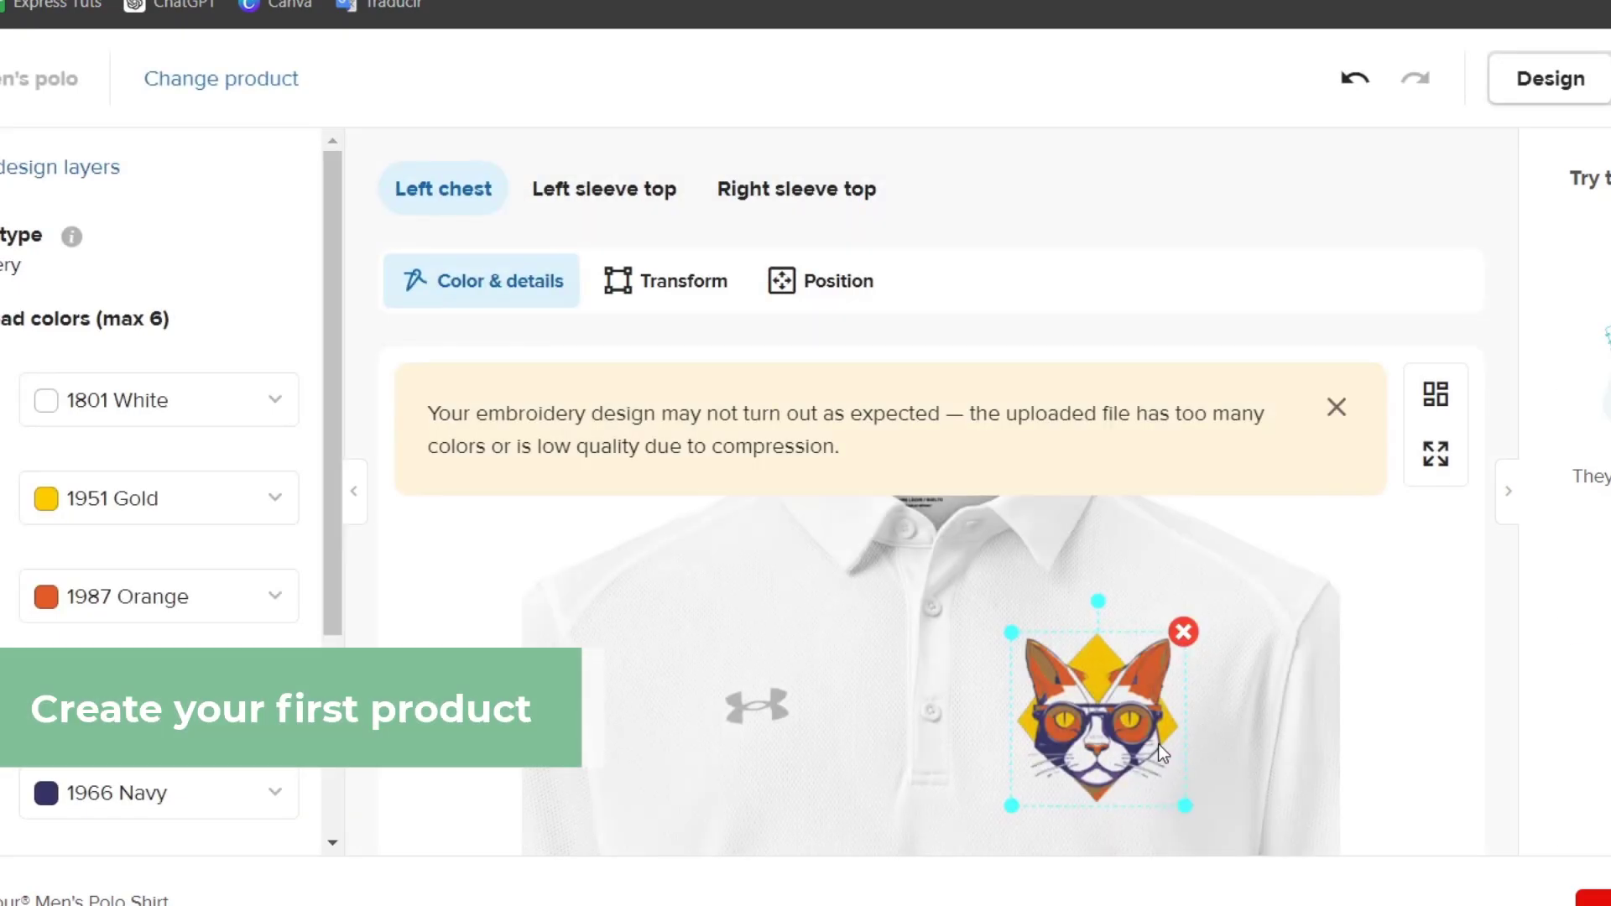
scroll(1272, 682, down, 3)
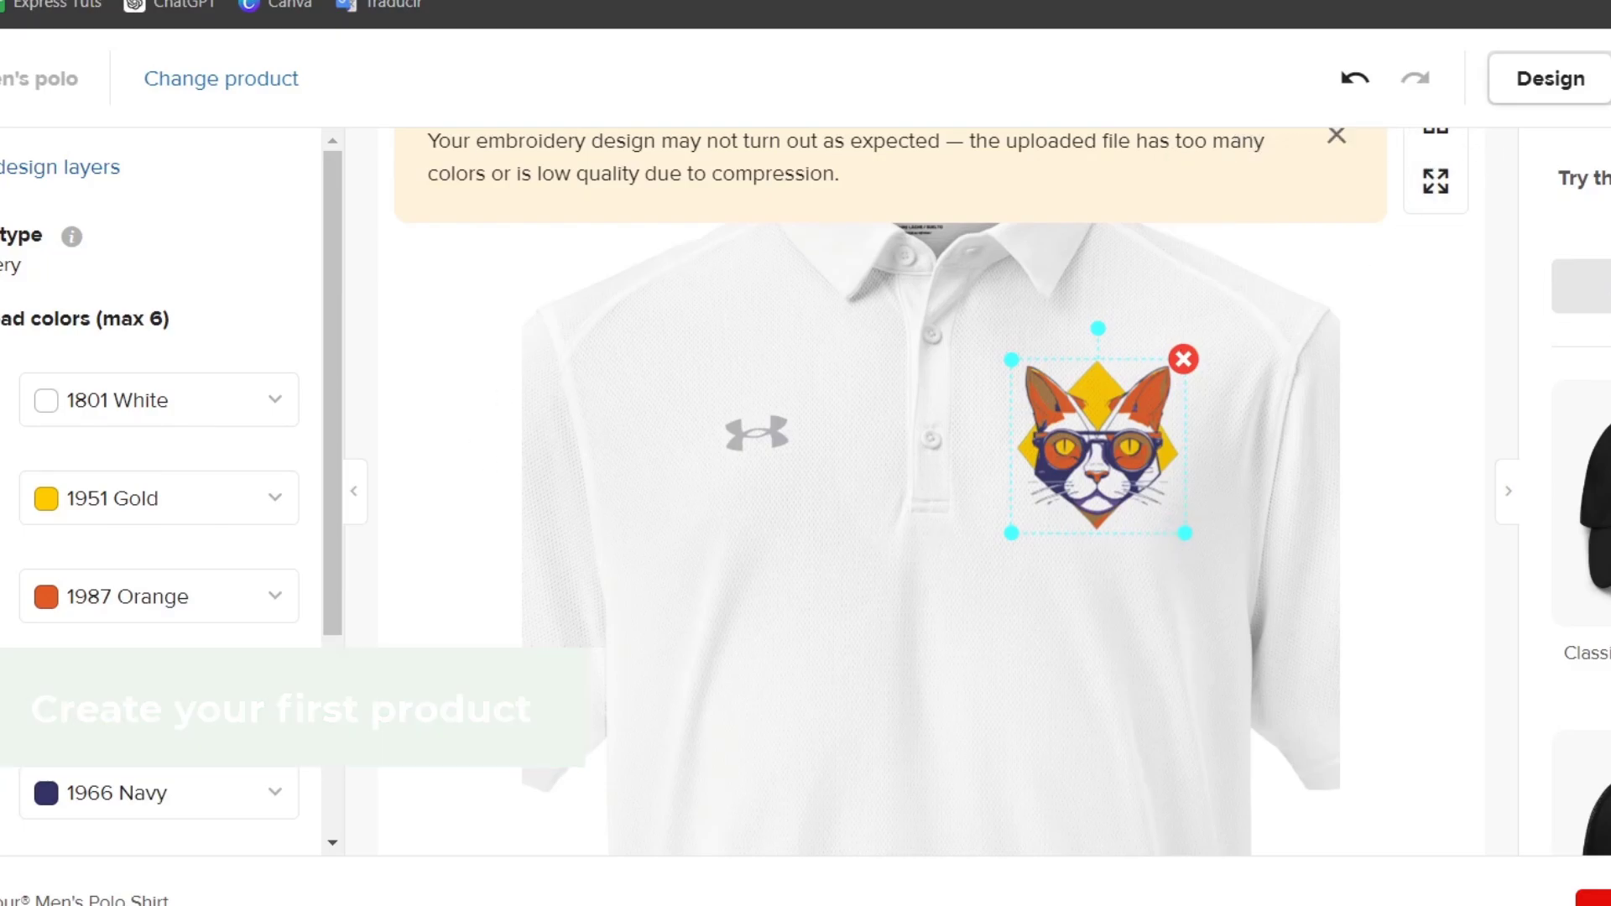
scroll(1260, 389, up, 3)
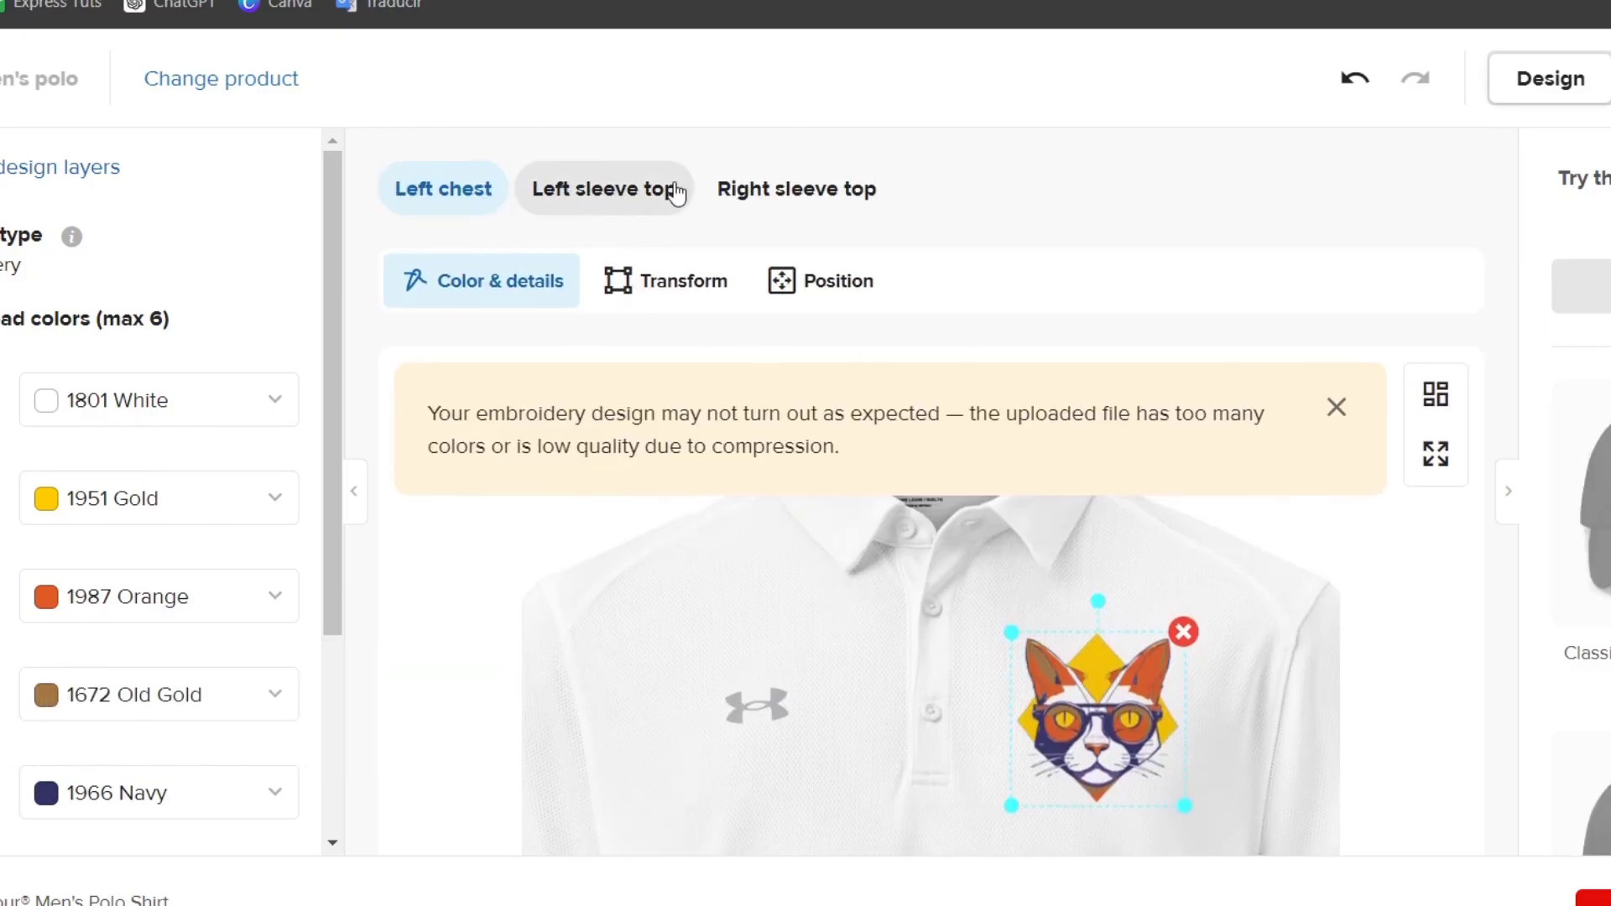
Preview the polo shirt mockups, viewing the side, front, flat back and on-model images.
click(1608, 78)
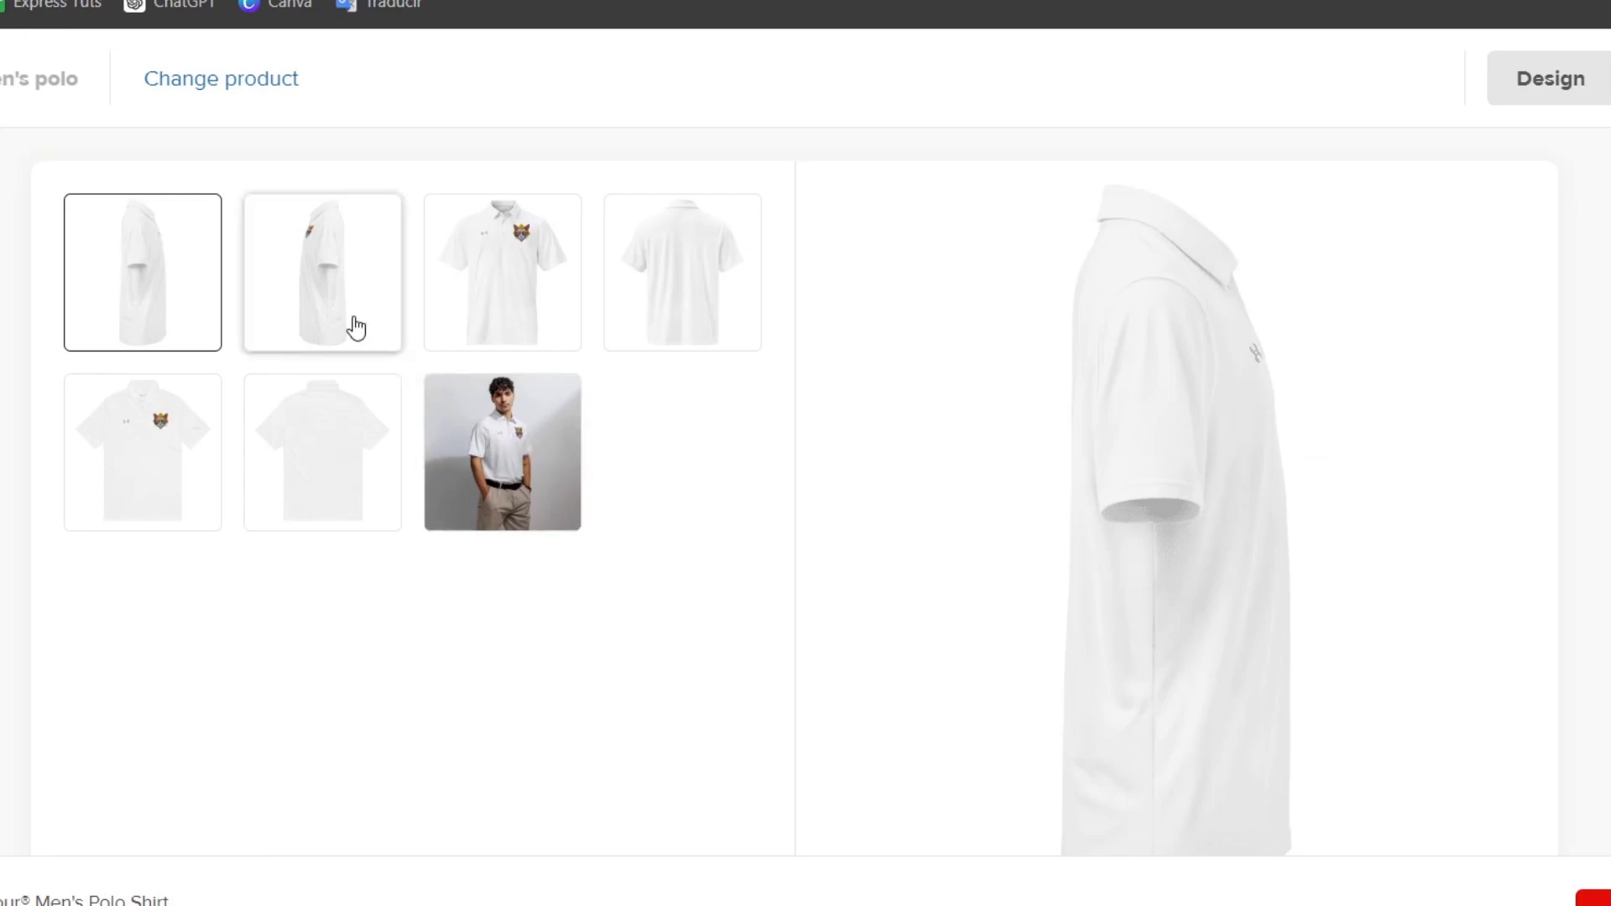
click(168, 417)
click(284, 422)
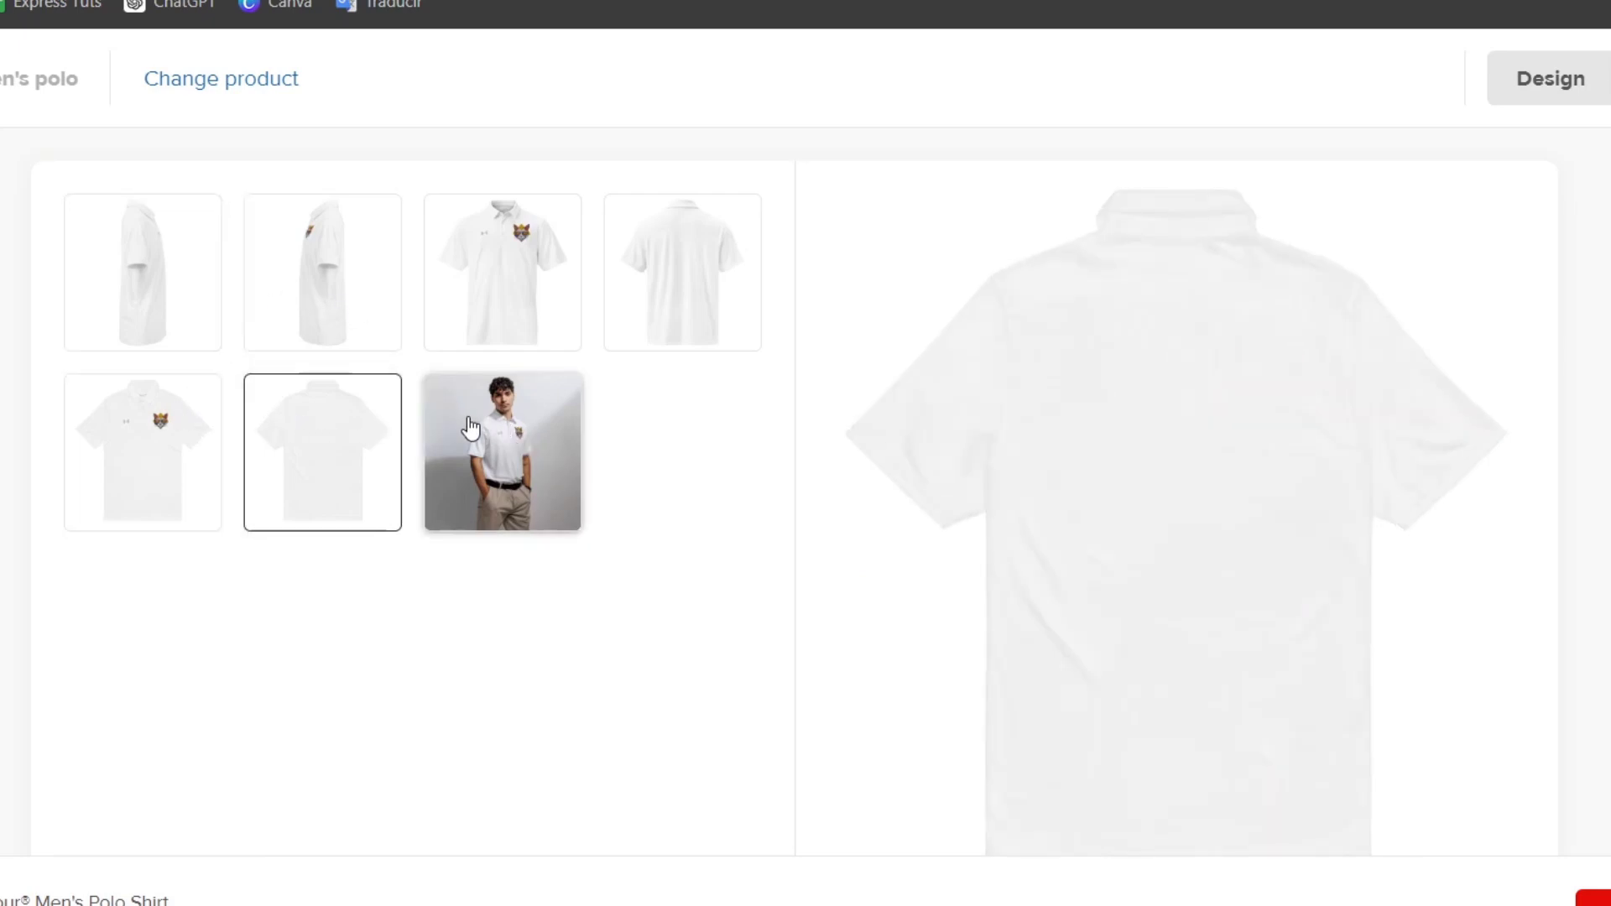
click(469, 449)
click(505, 297)
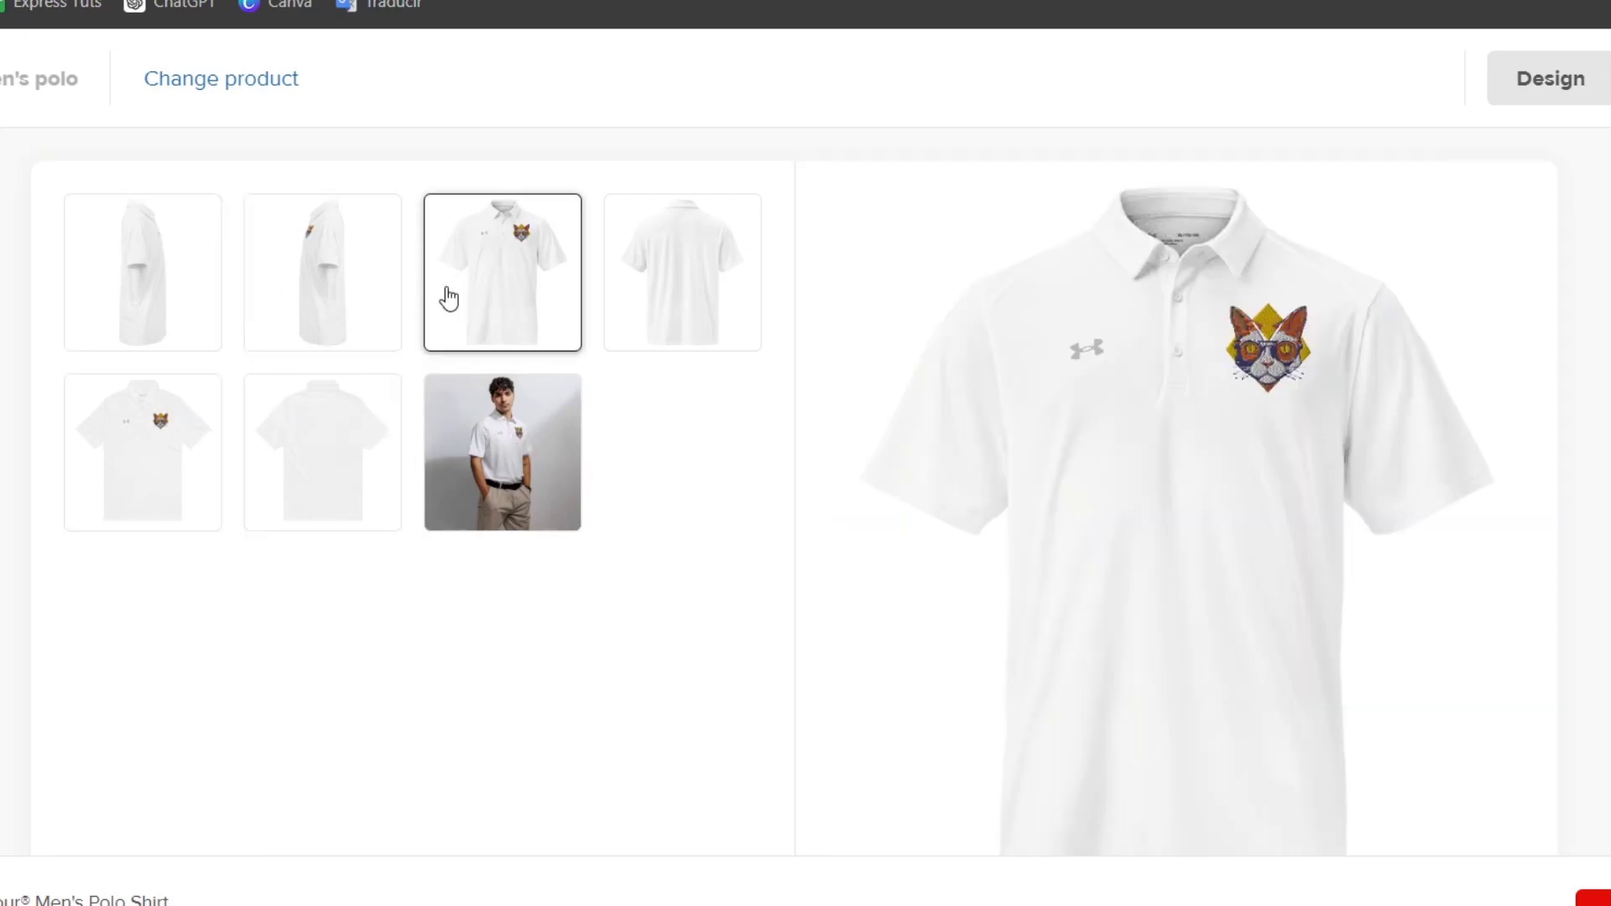
click(378, 295)
click(558, 290)
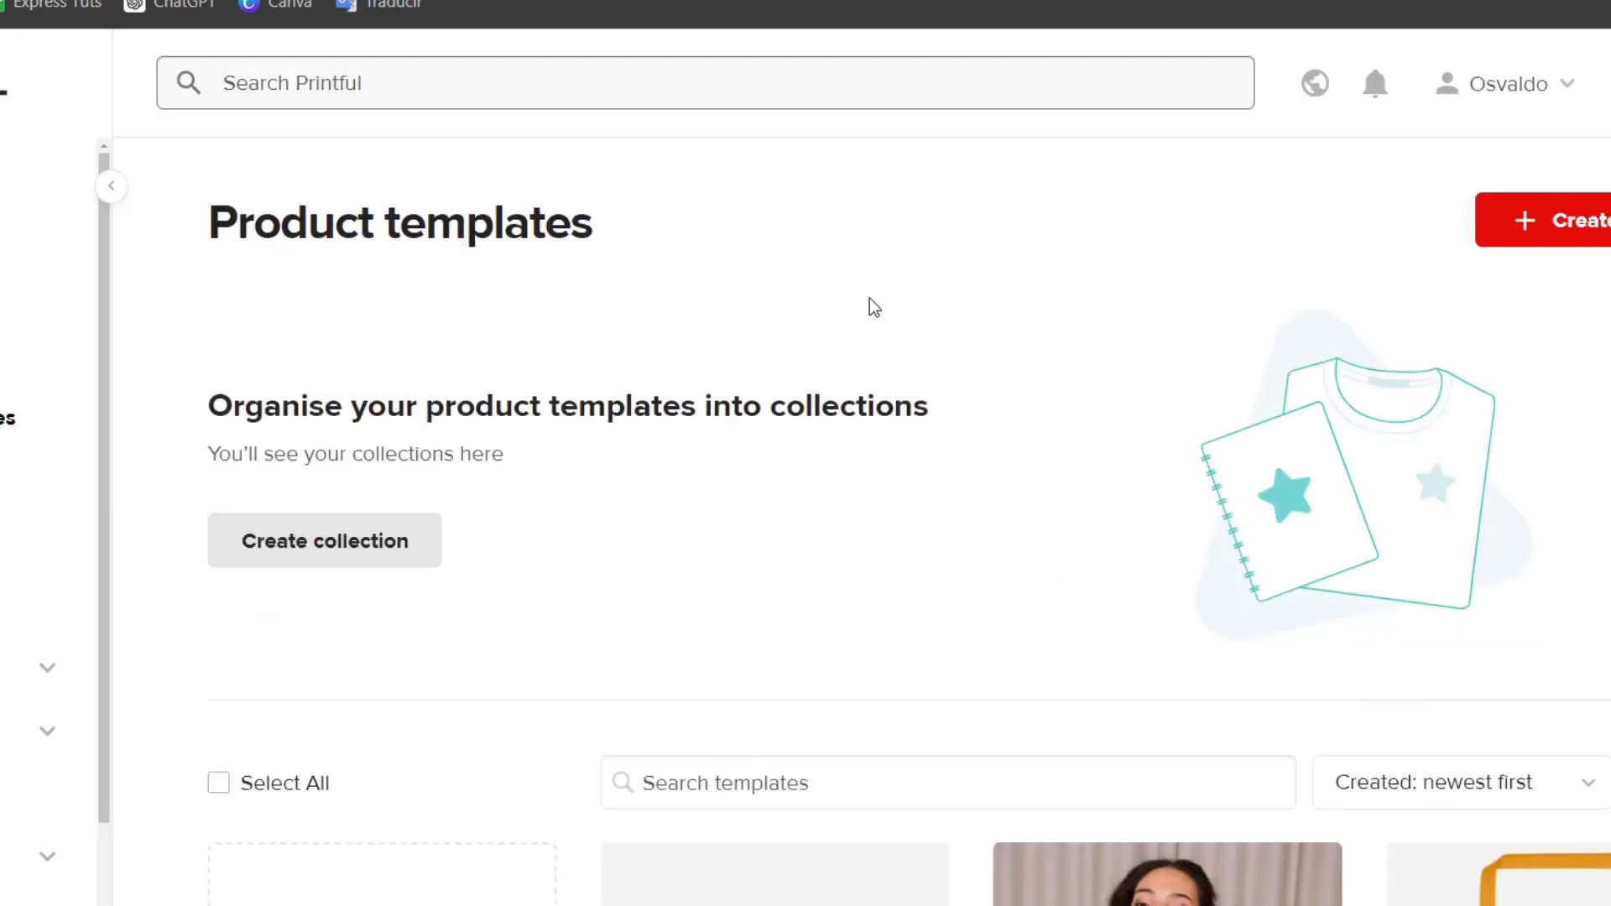
Look through the product templates list for the Under Armour men's polo.
scroll(515, 442, down, 5)
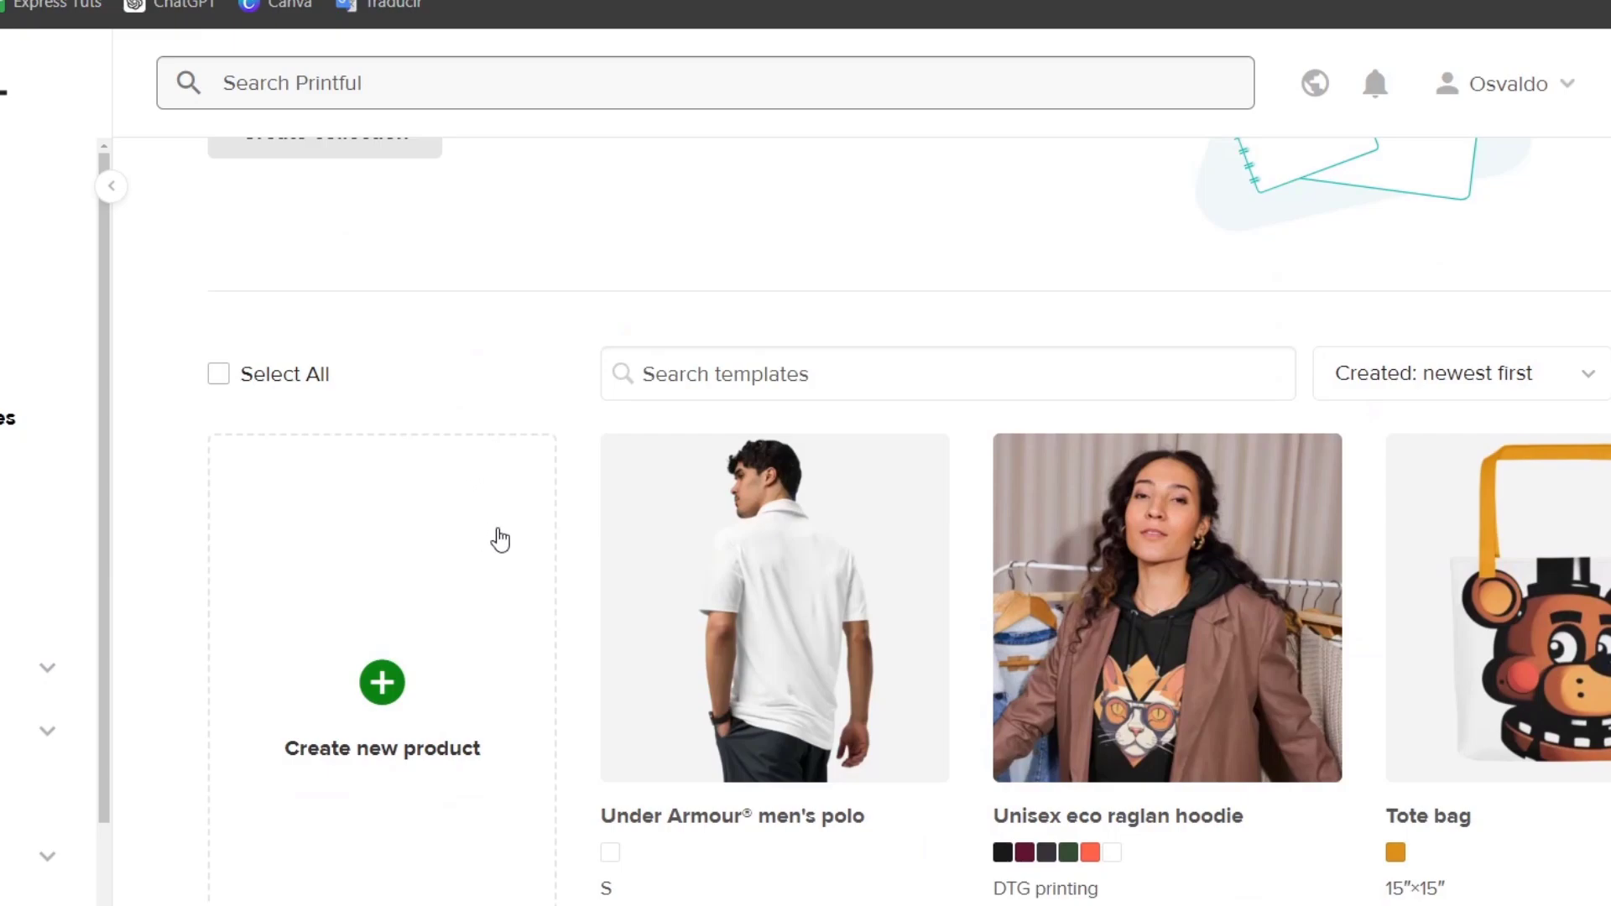
mouse_move(1053, 590)
Open the Stores page and look over the connected stores and the methods for creating a new store.
scroll(38, 545, down, 2)
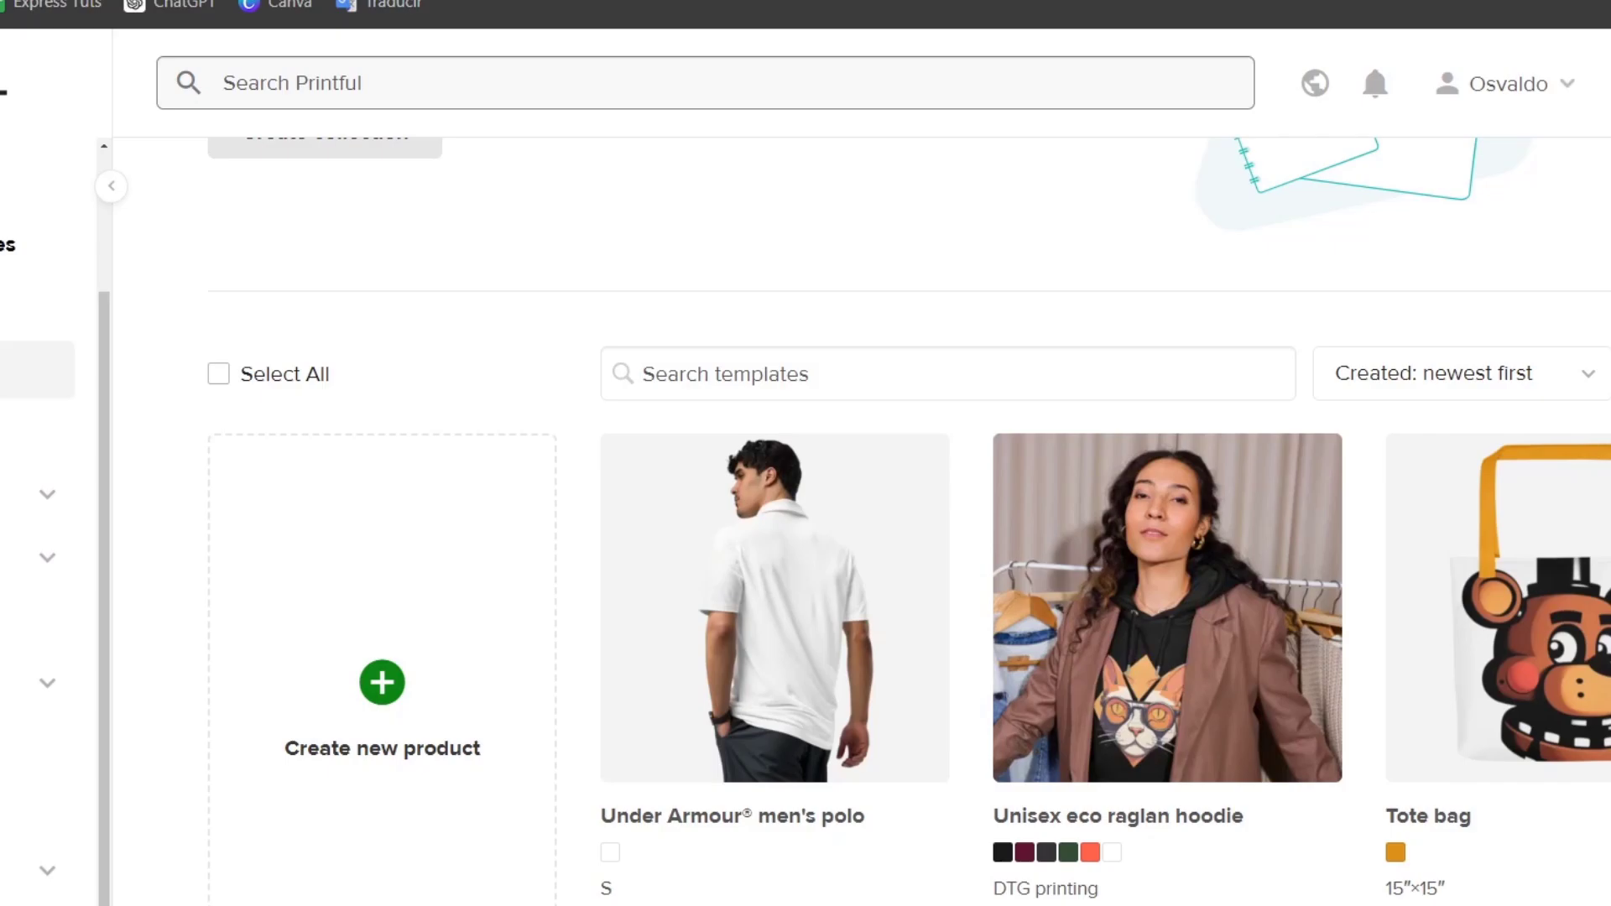
click(33, 369)
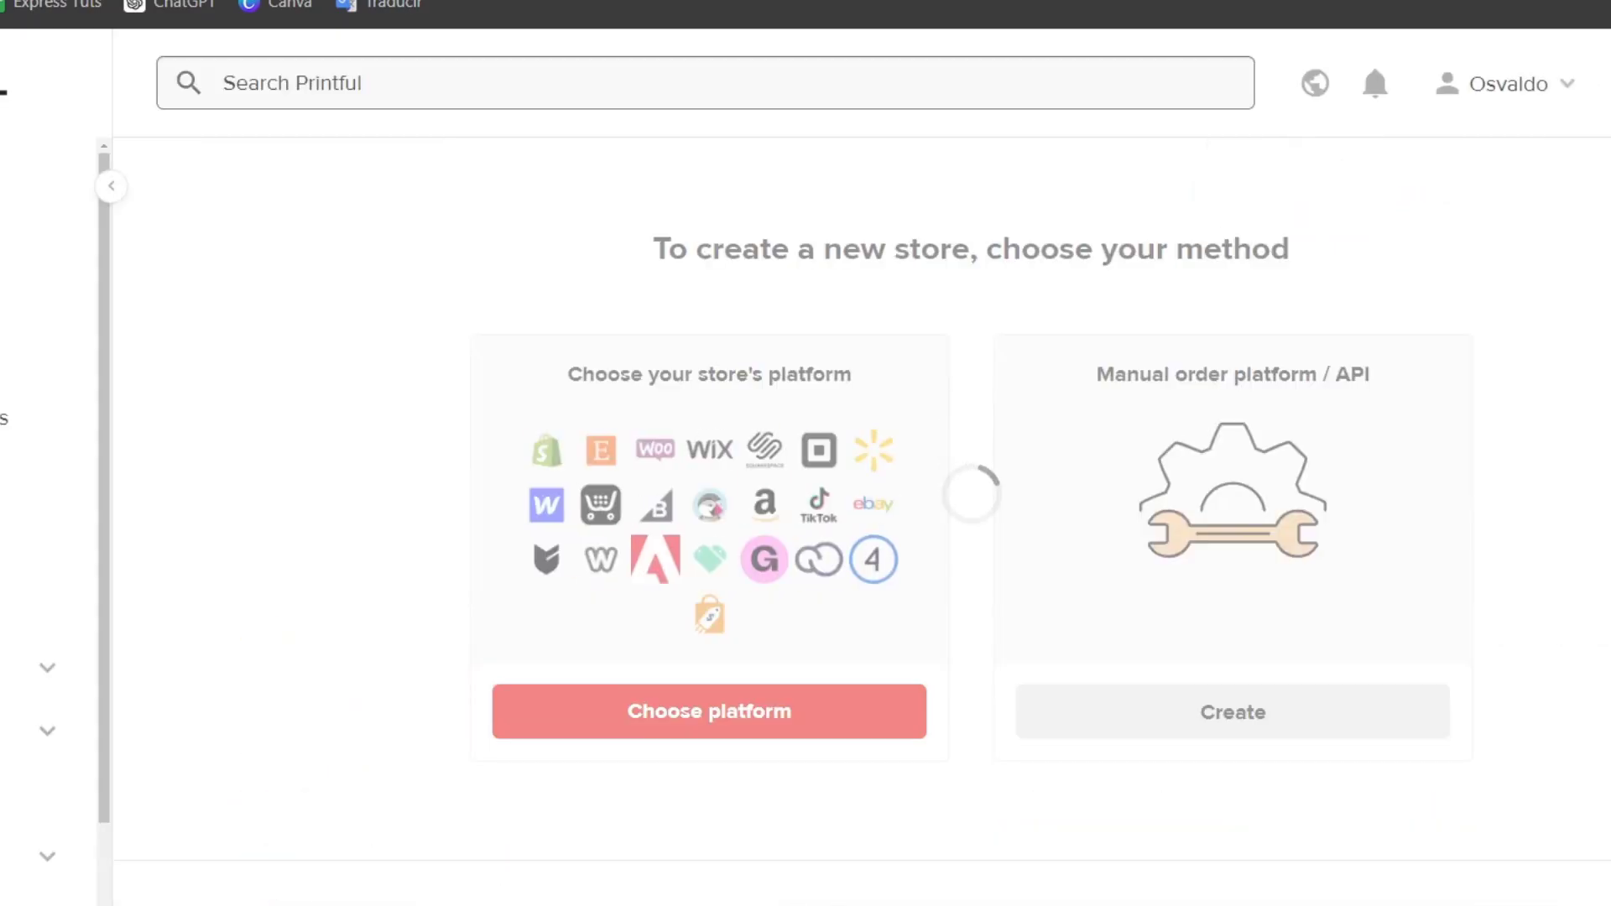
scroll(766, 486, down, 8)
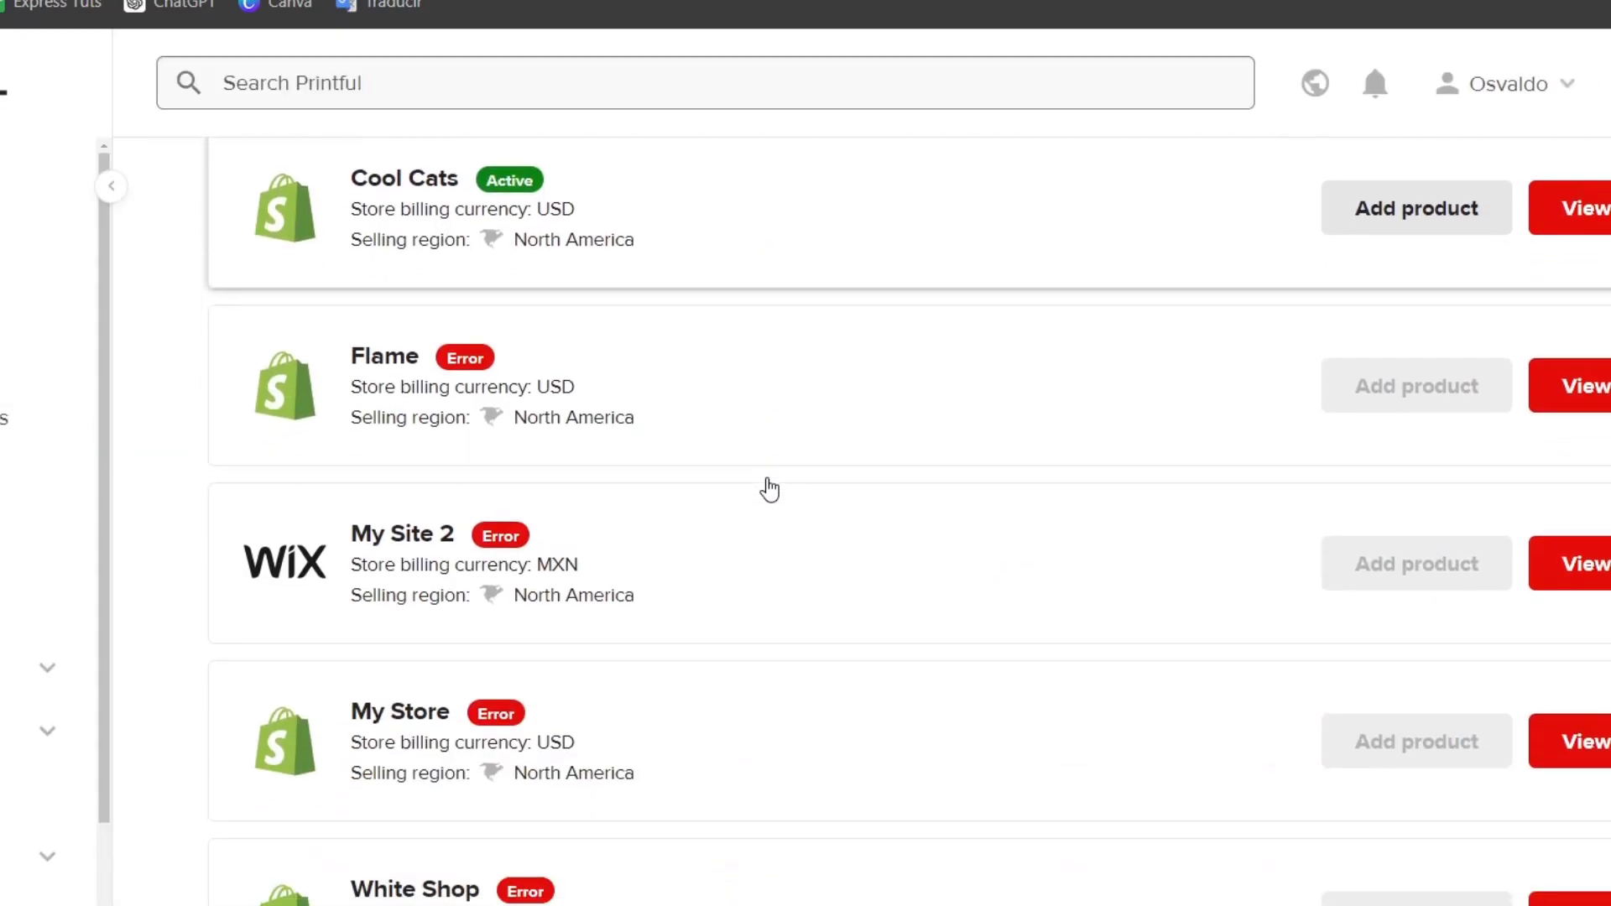
scroll(770, 489, down, 9)
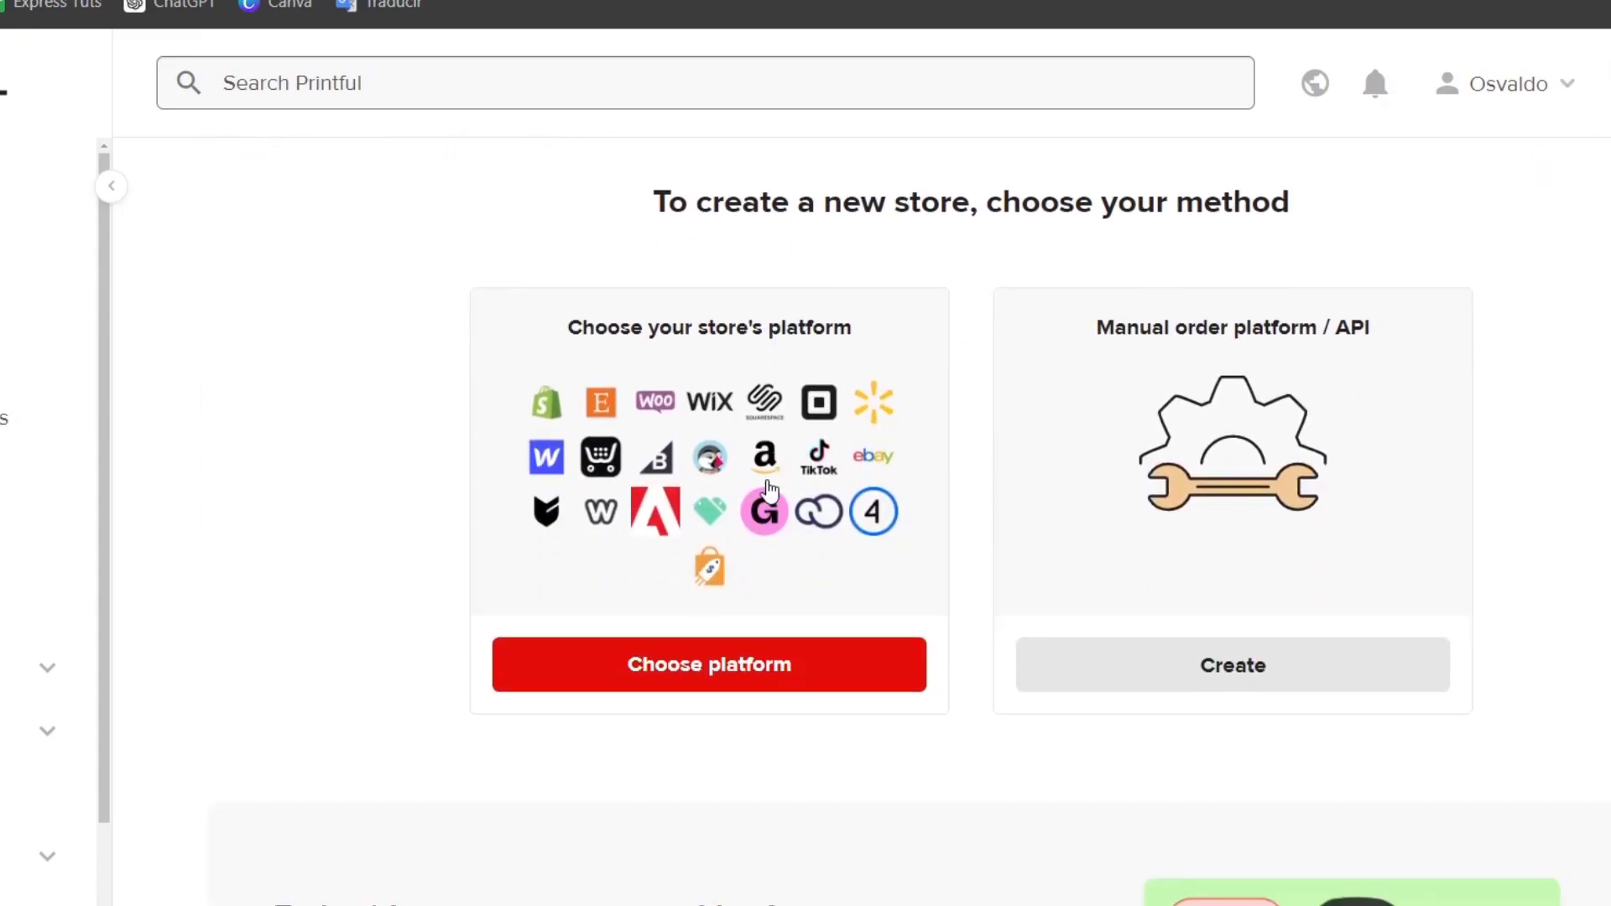
scroll(766, 478, up, 5)
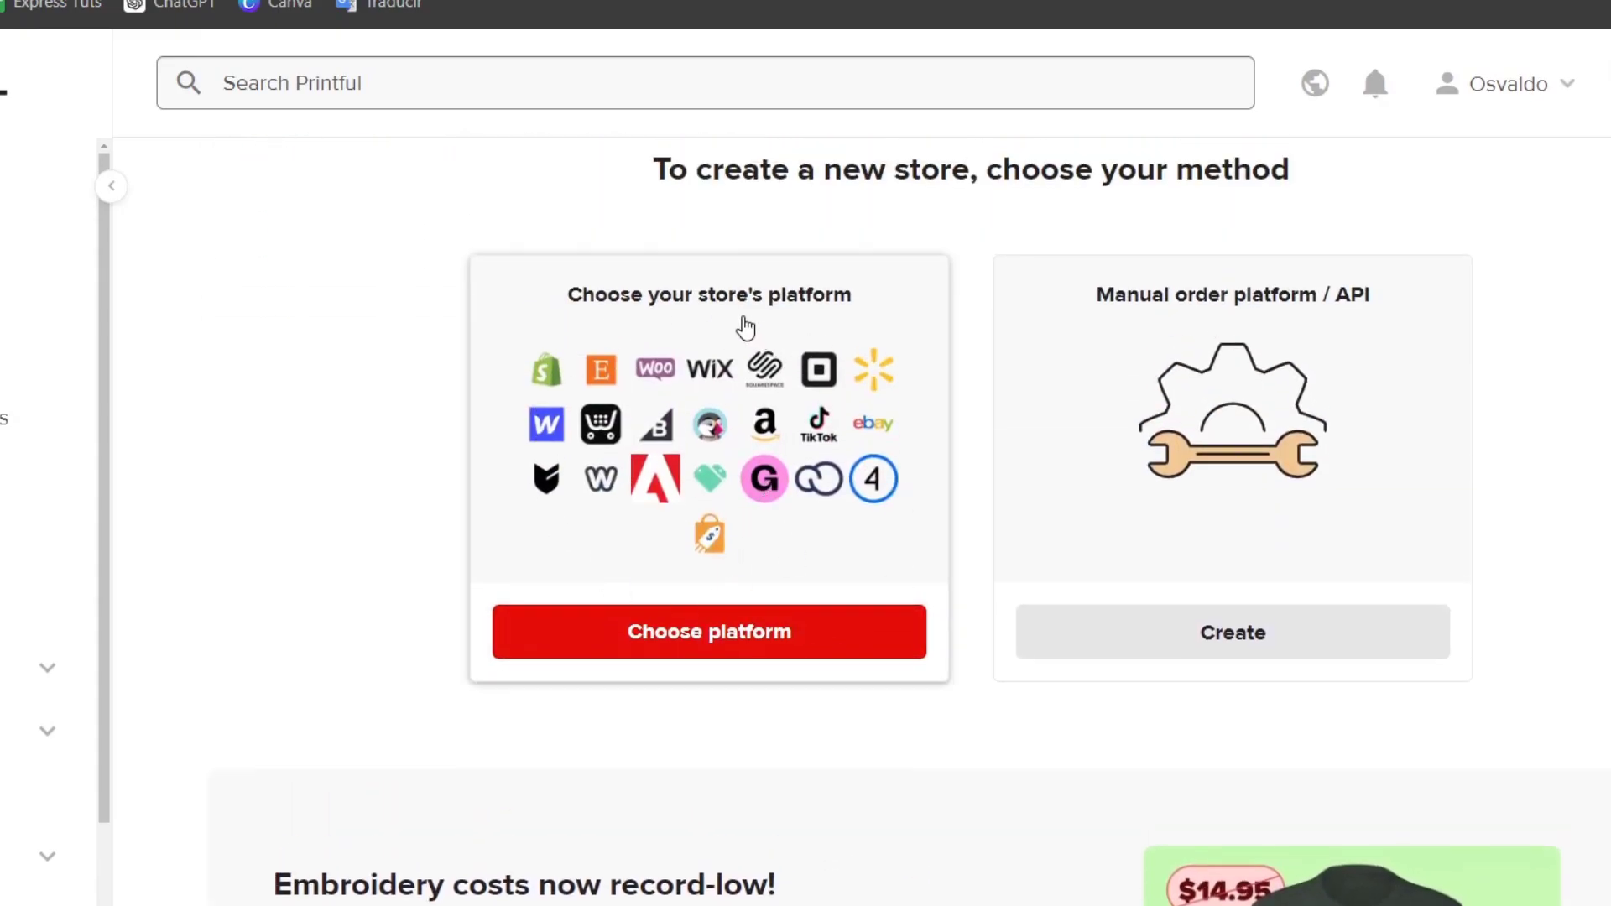
Choose to create a store from an ecommerce platform and open the eBay marketplace integration.
click(784, 633)
scroll(957, 345, down, 8)
scroll(953, 350, down, 5)
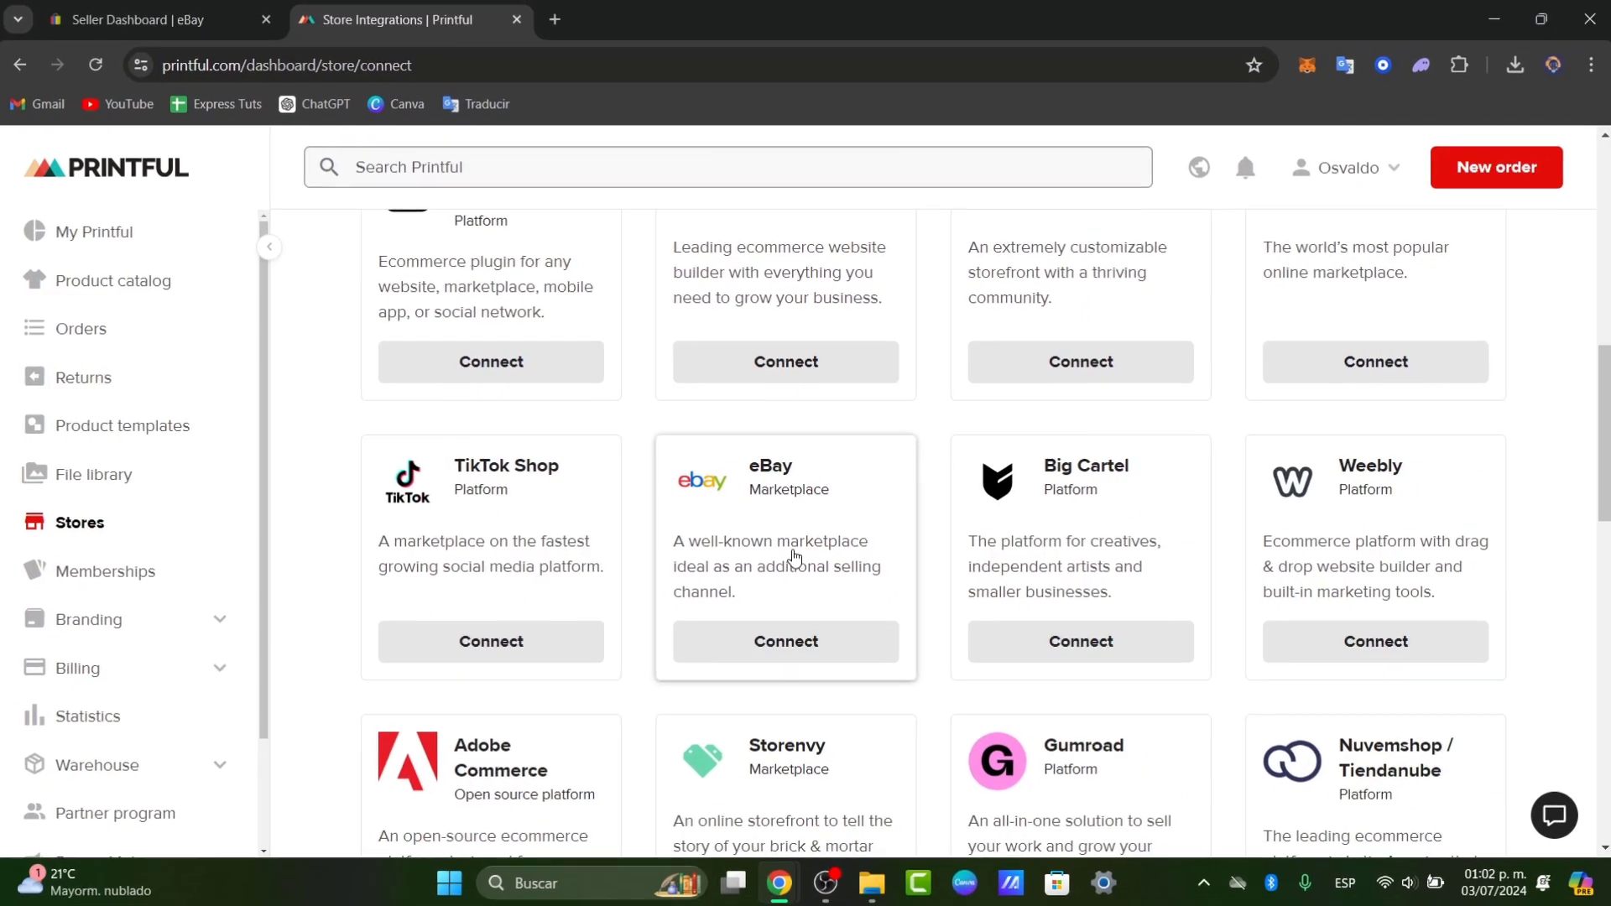
click(787, 642)
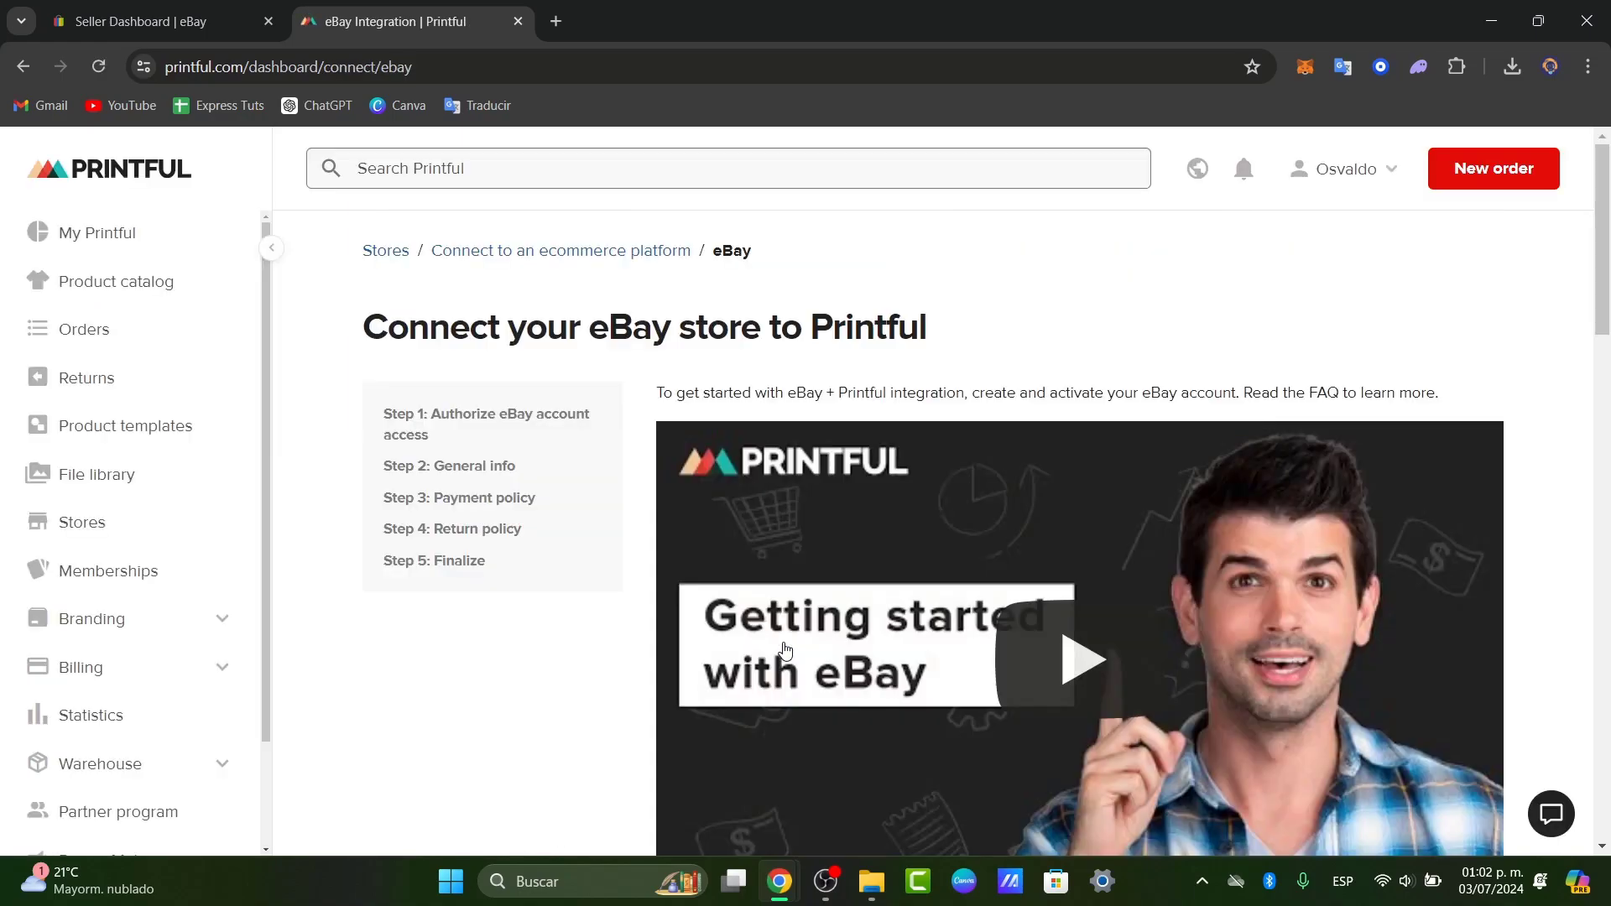
Start authorizing eBay account access from Step 1 of the eBay connection guide.
click(151, 20)
click(365, 9)
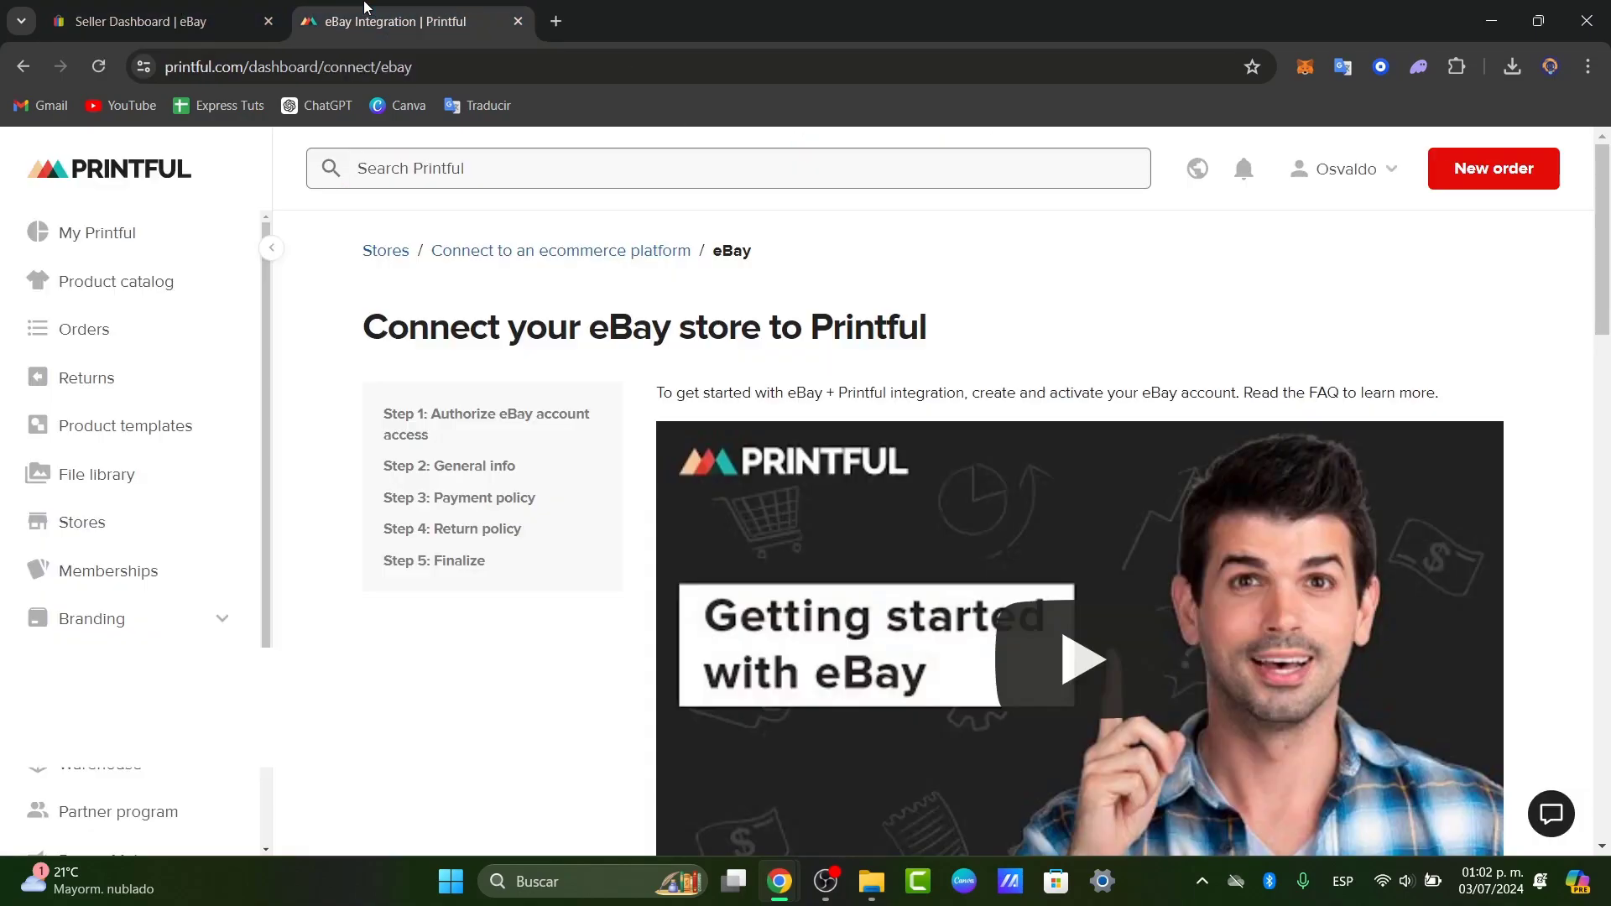
scroll(606, 333, down, 7)
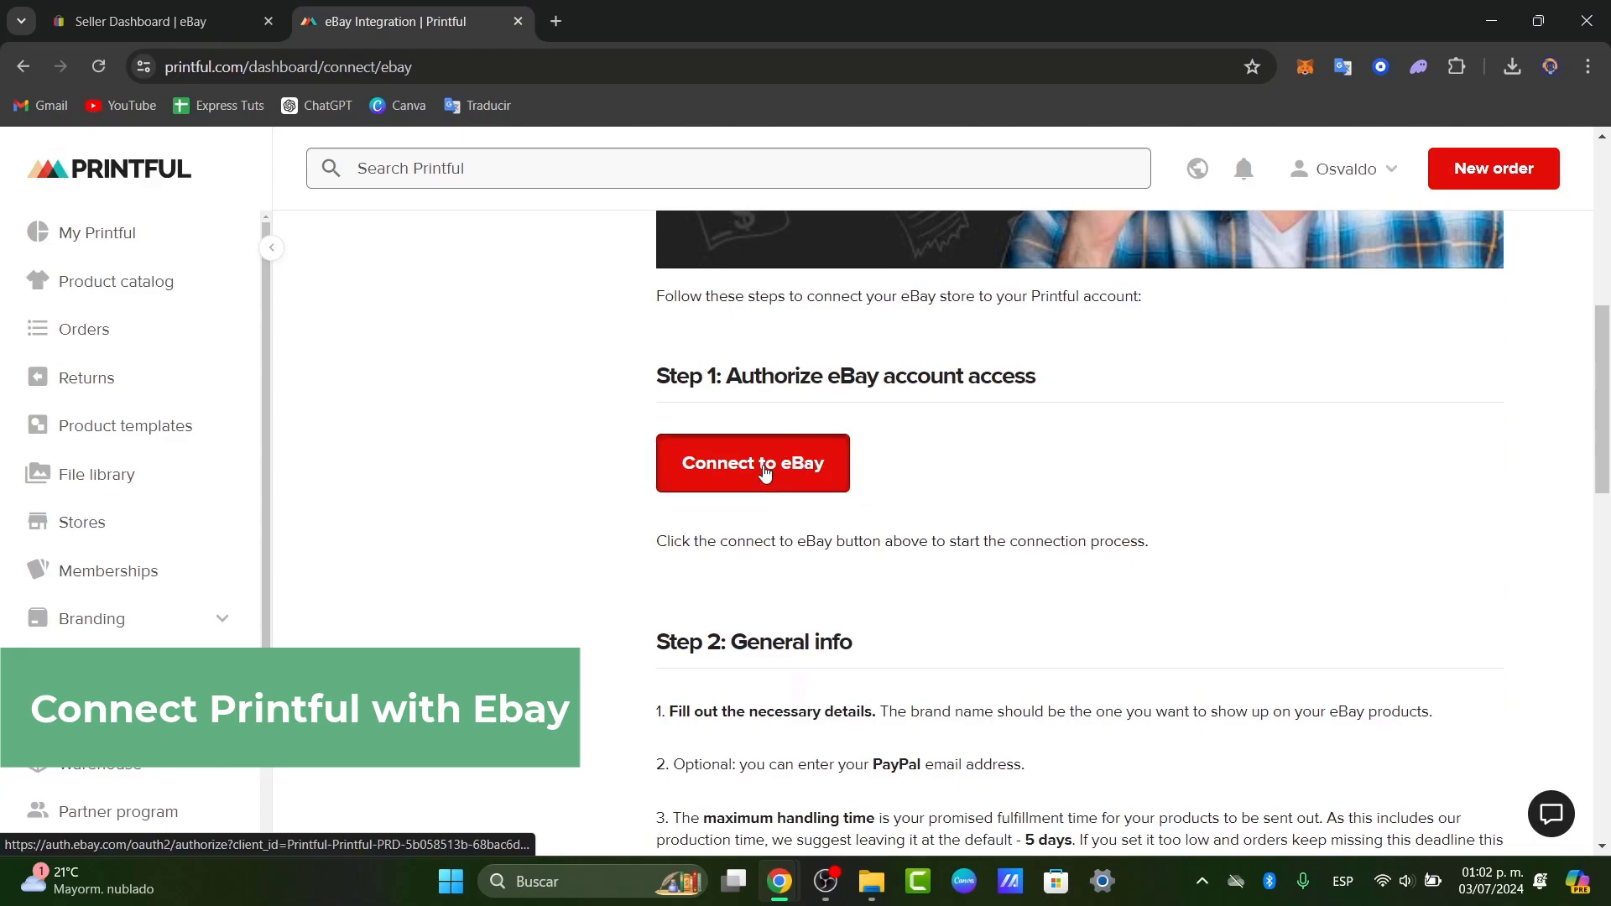
click(765, 472)
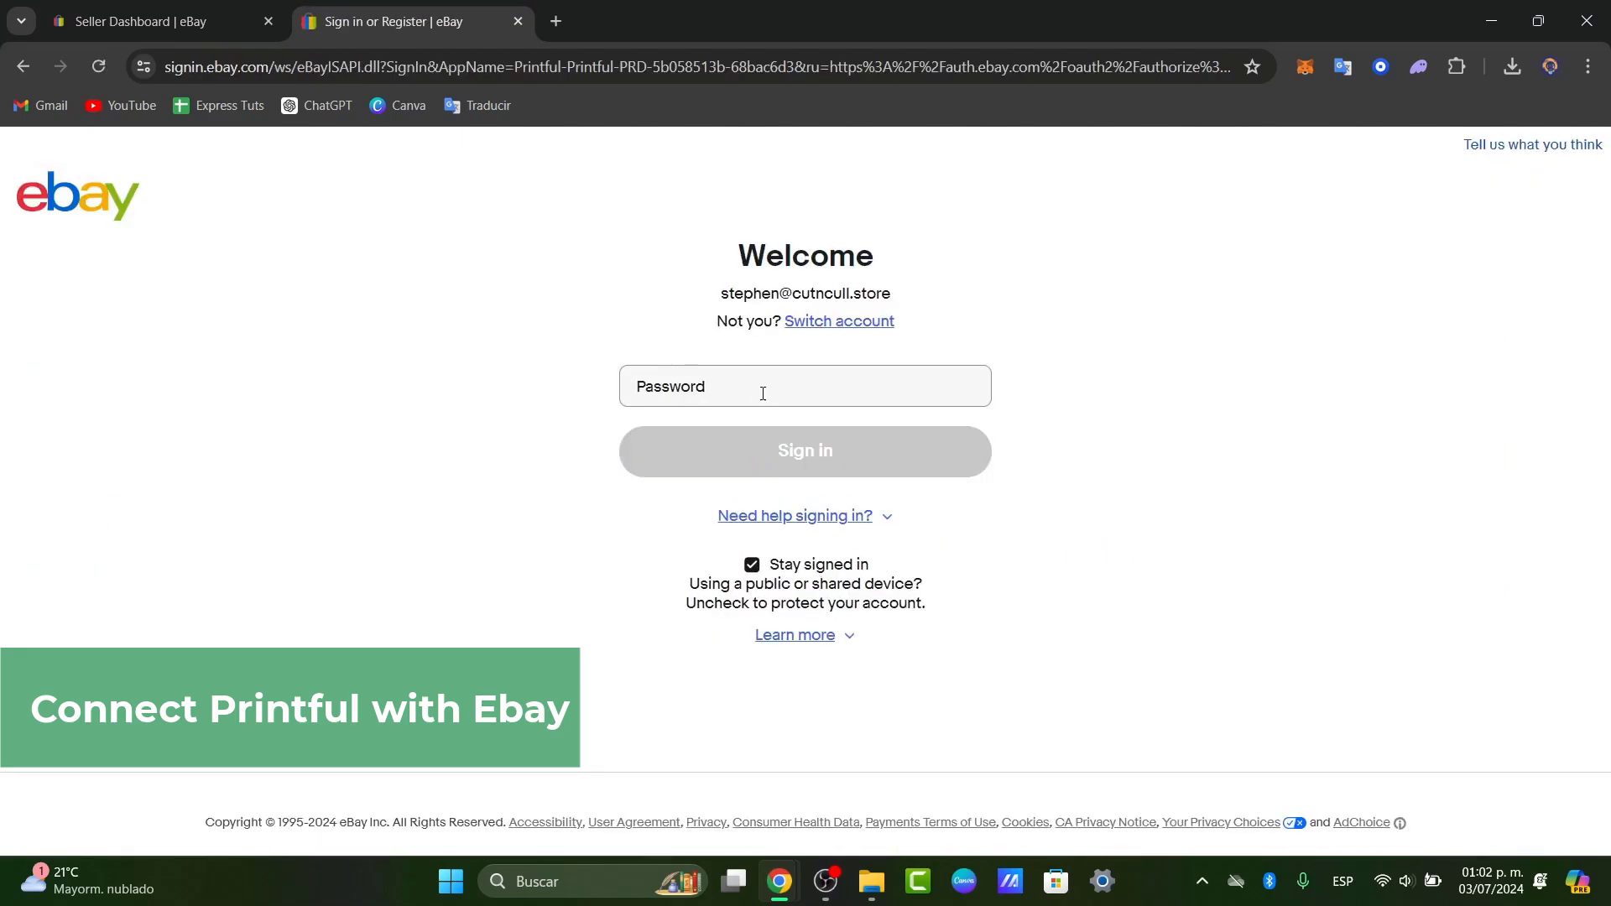
Sign in to eBay with the account password and agree to grant Printful access to the account.
click(763, 394)
text(•)
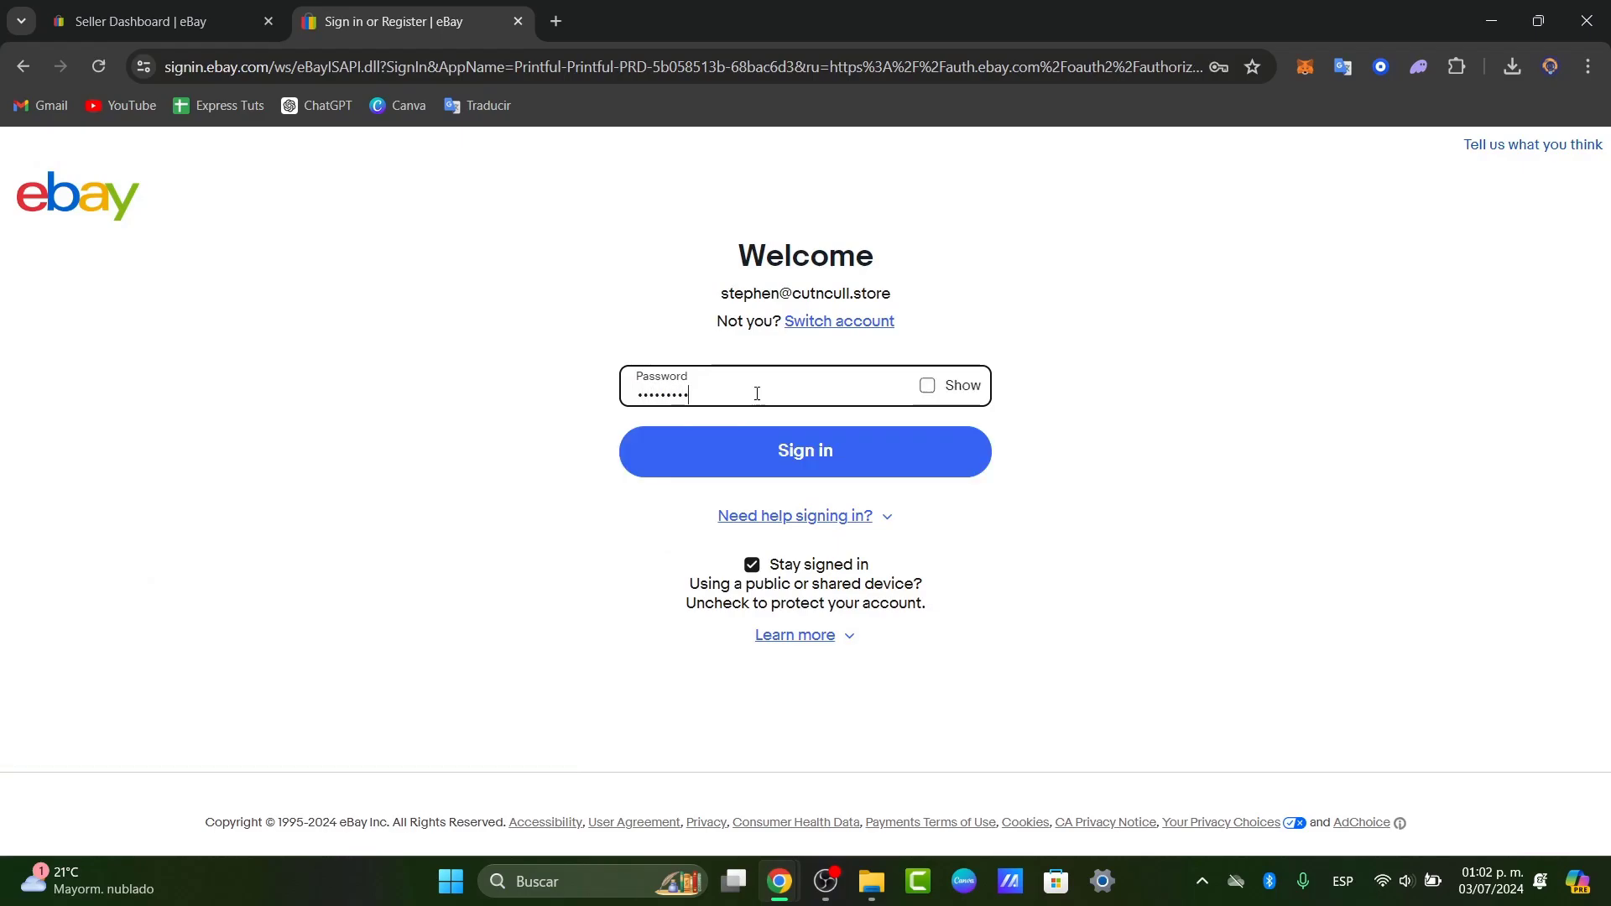
key(Return)
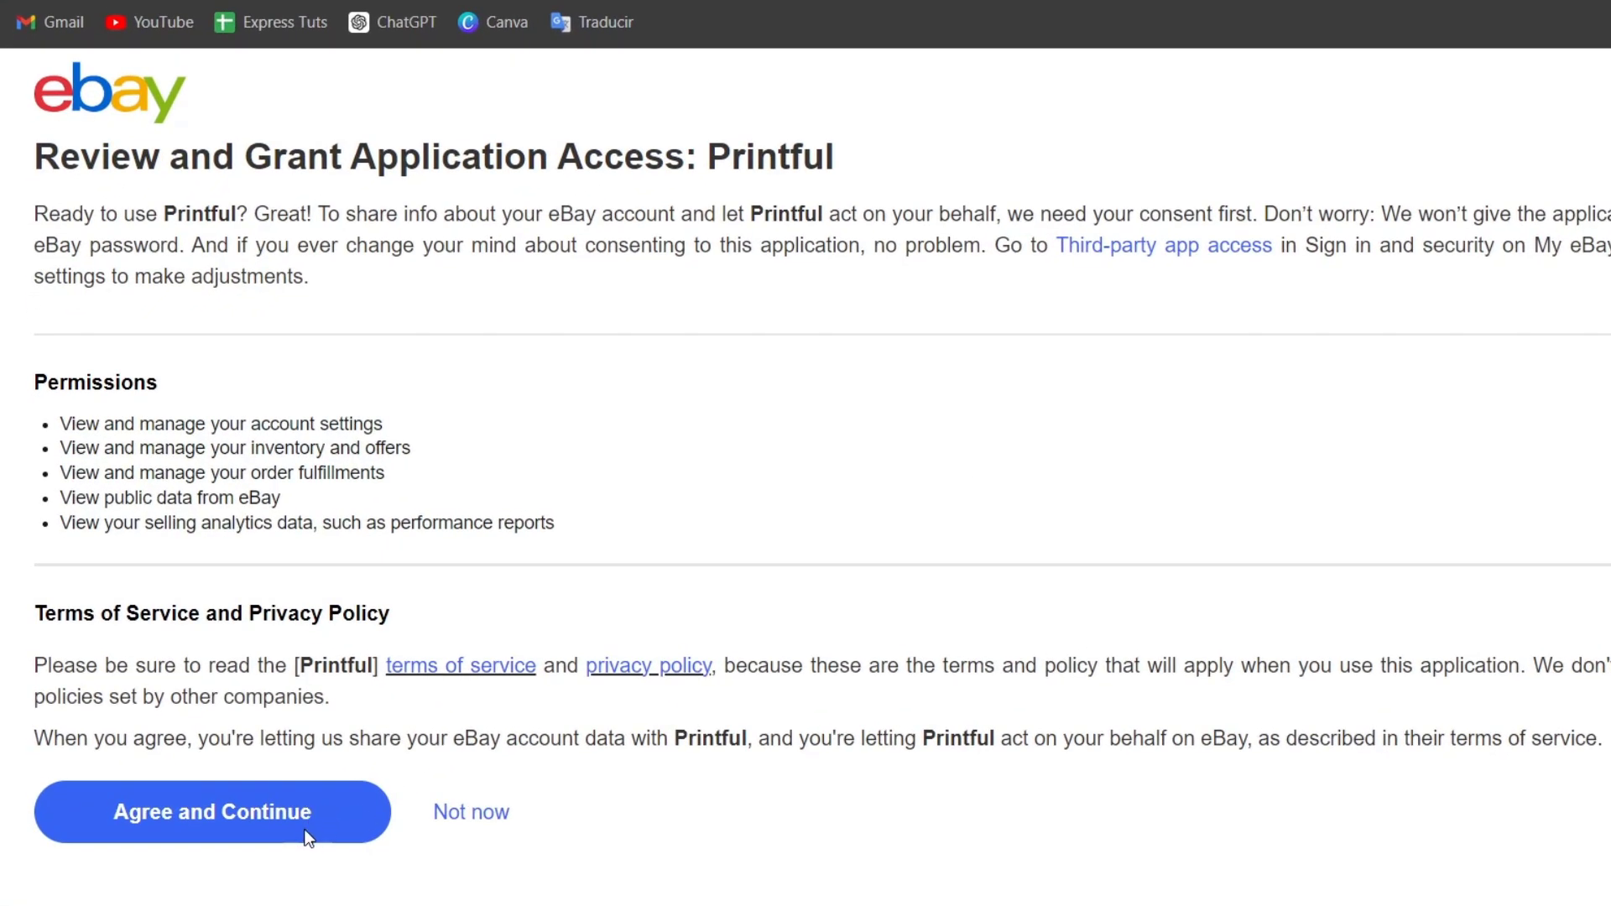
click(397, 786)
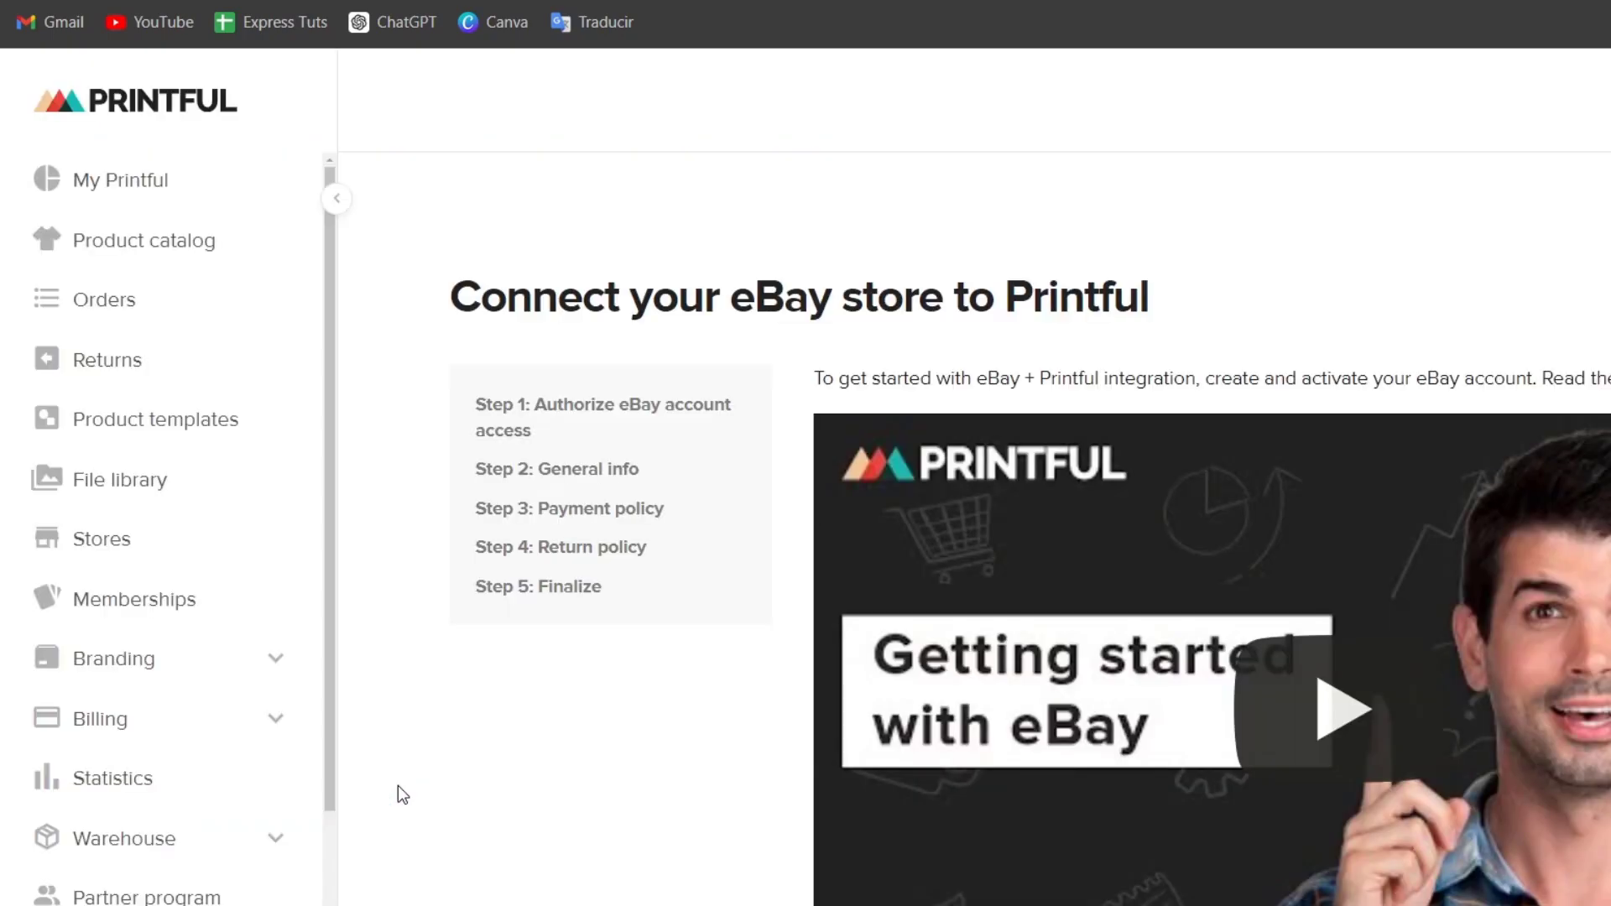
scroll(746, 374, down, 10)
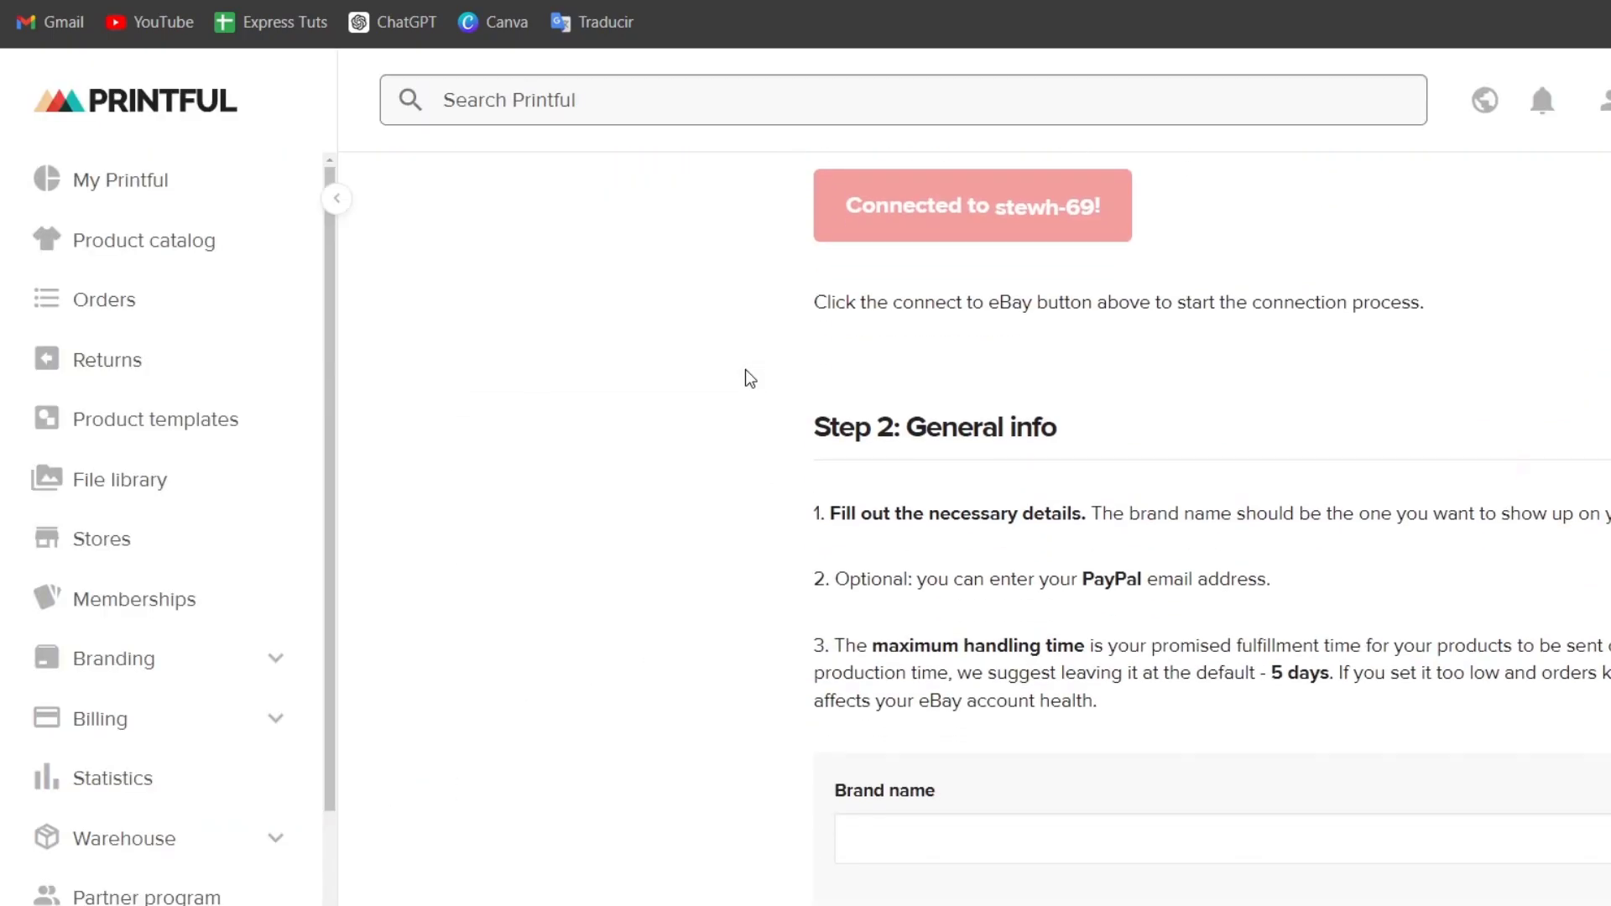
scroll(747, 374, up, 3)
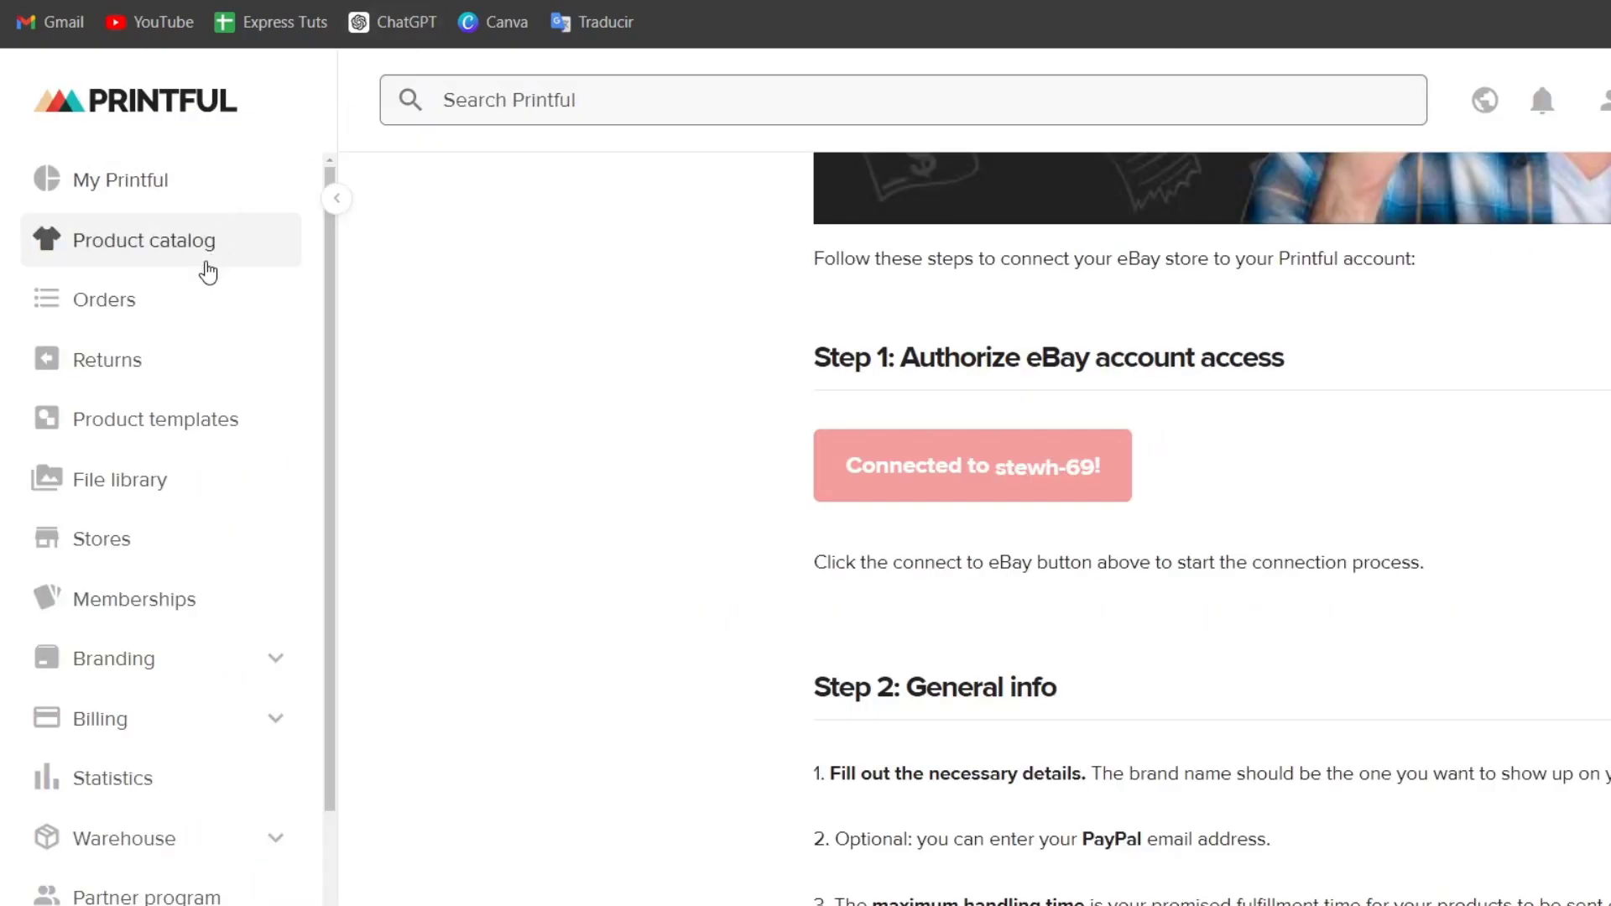
scroll(162, 372, up, 8)
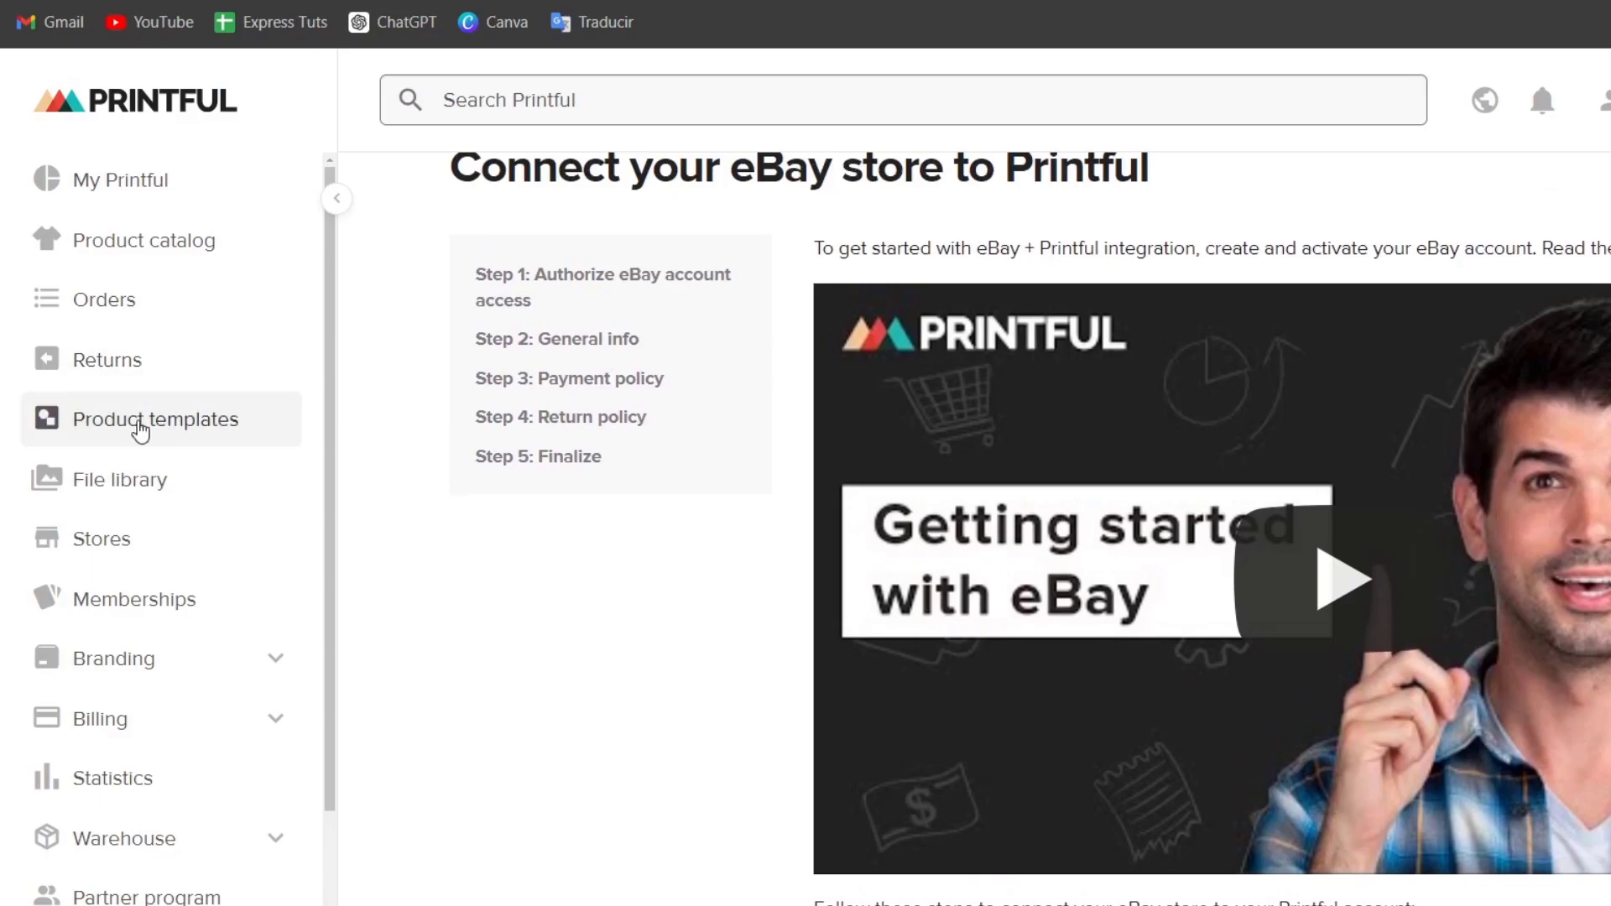
Start adding the Unisex eco raglan hoodie from the product templates to a store, with all sizes selected and basic mockups.
click(229, 435)
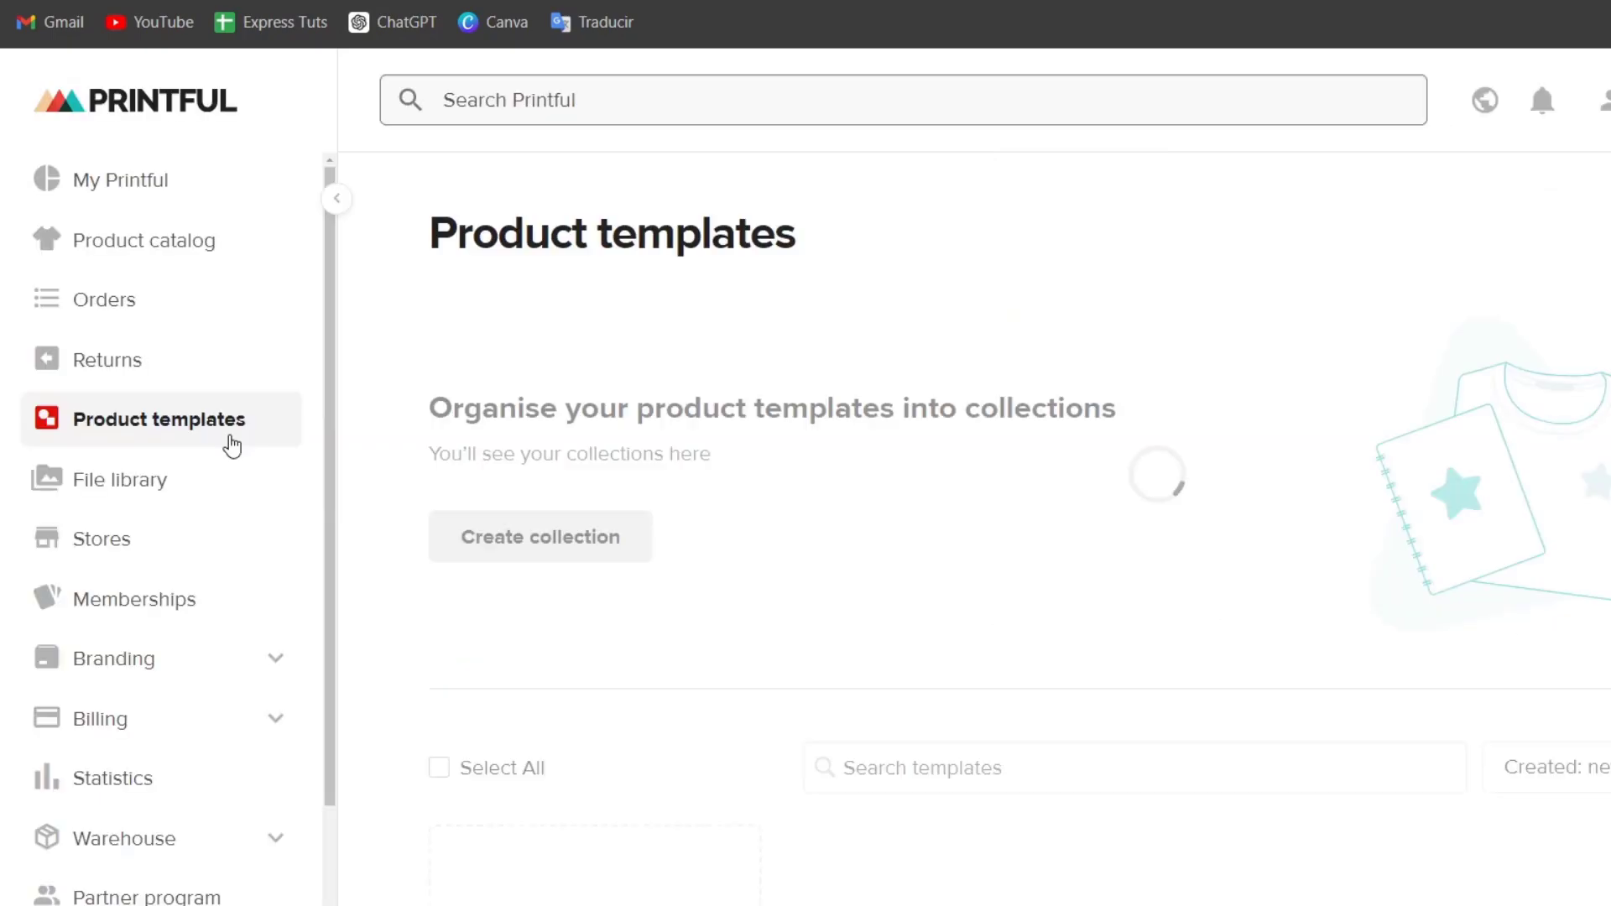
scroll(1208, 608, down, 5)
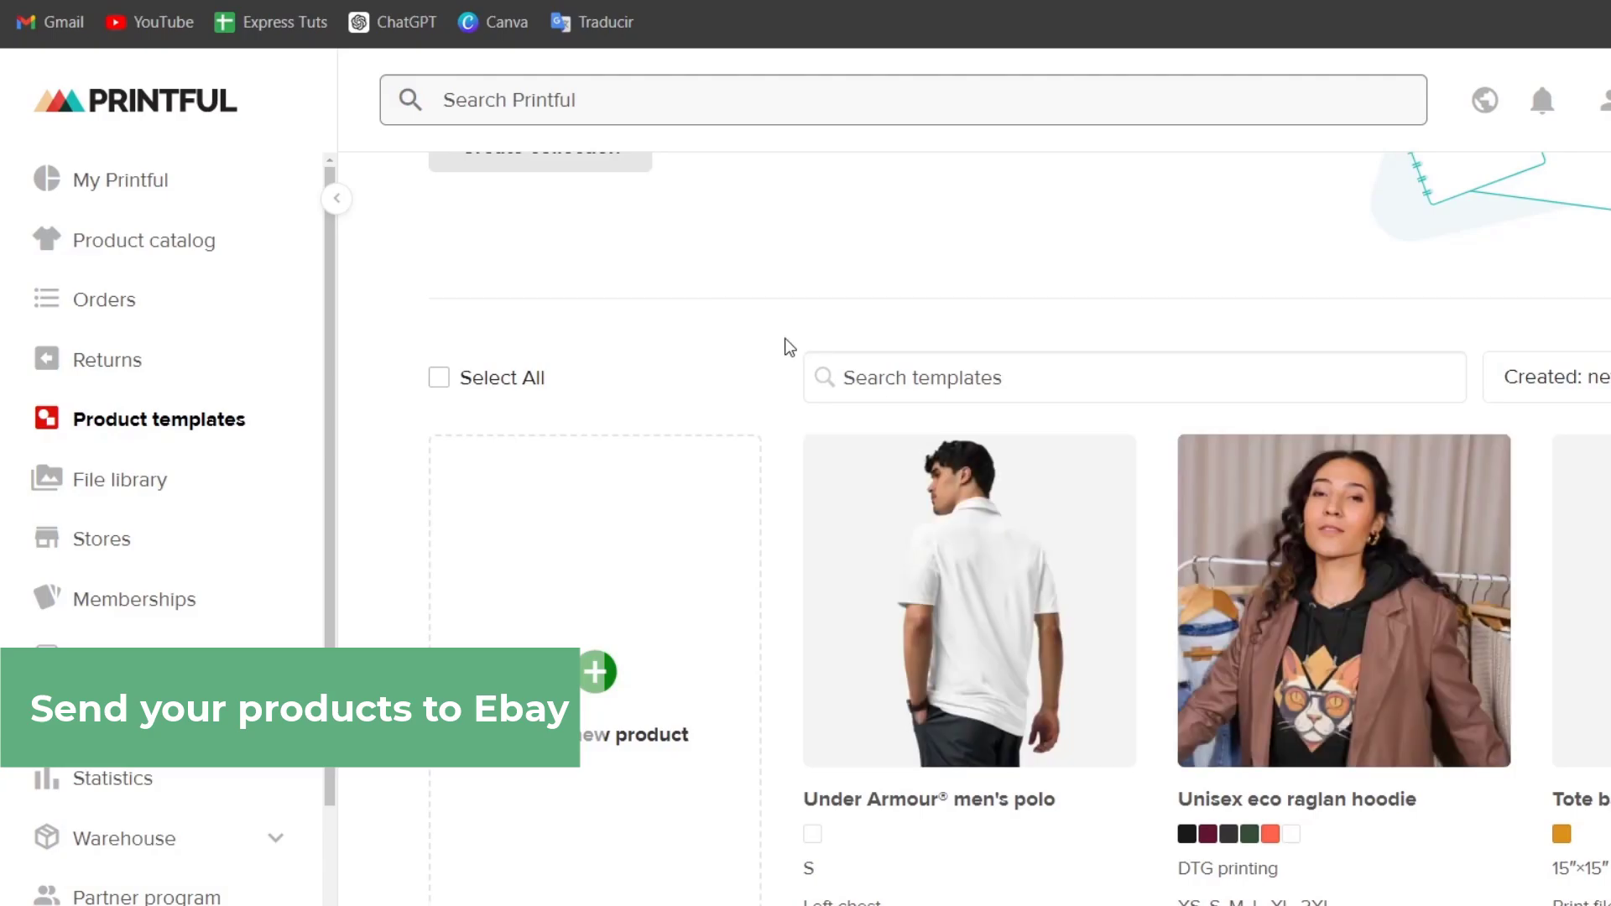
mouse_move(1233, 466)
click(1359, 576)
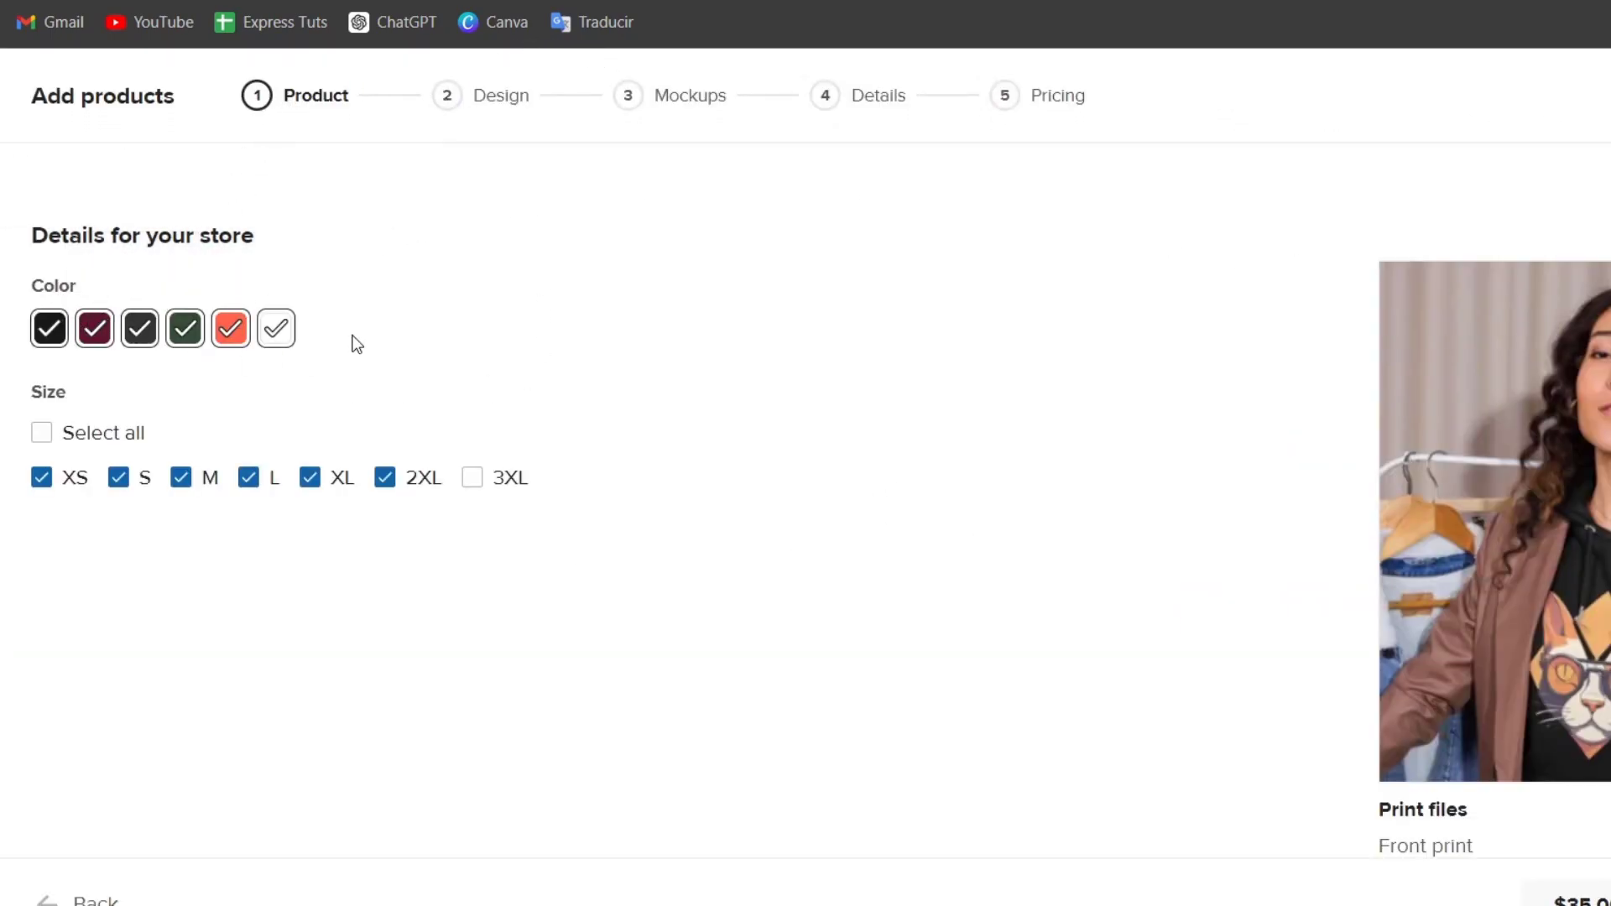
click(44, 435)
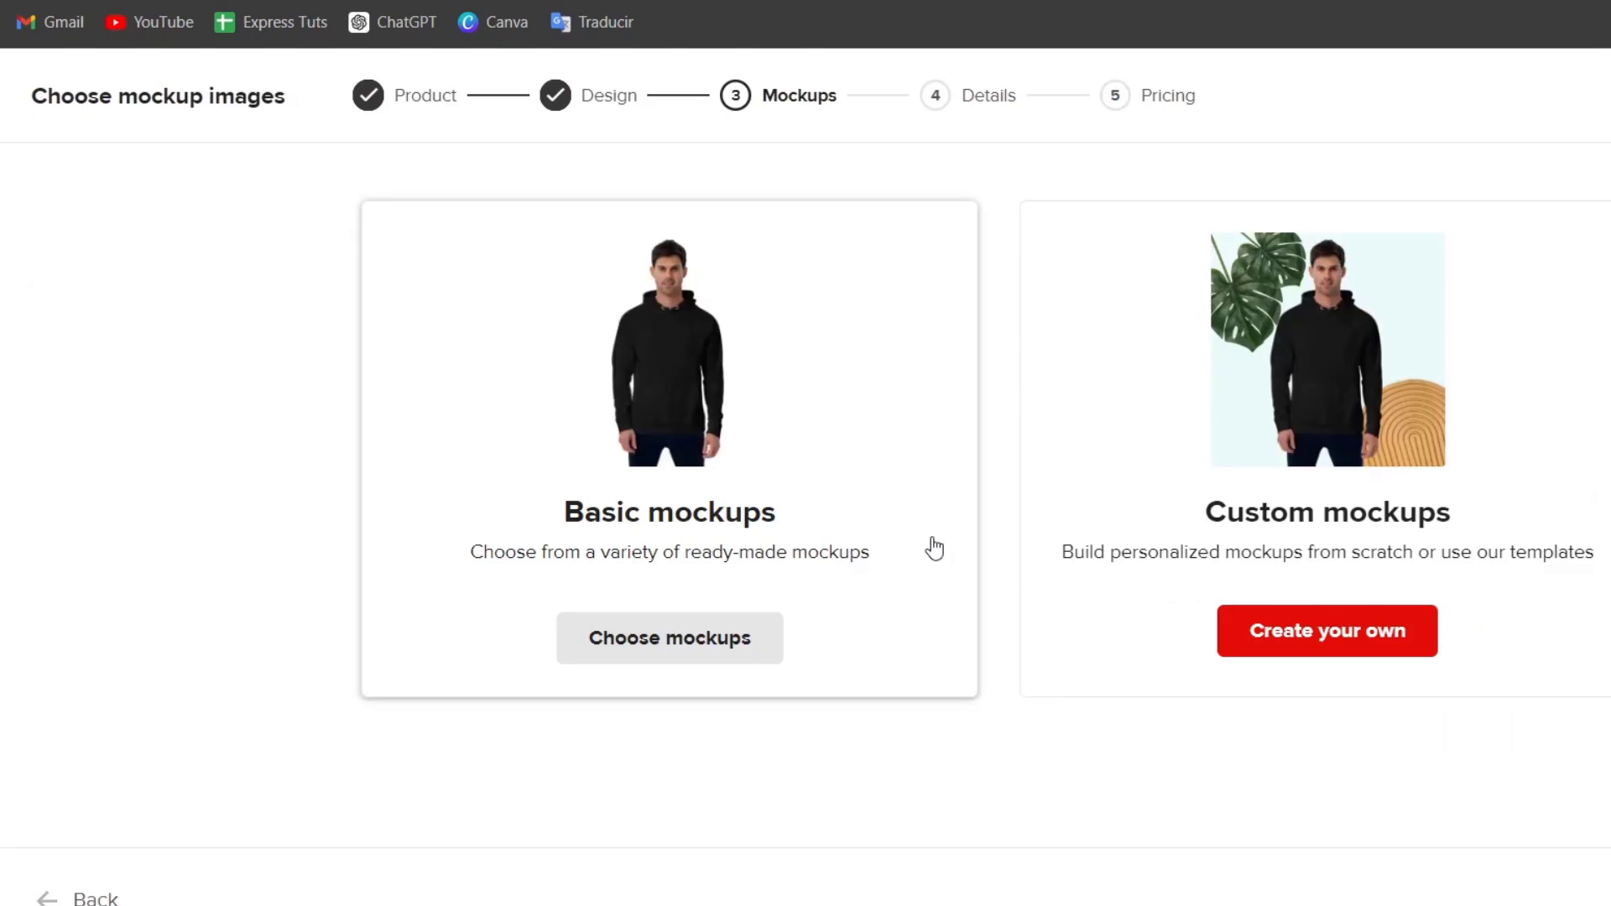
click(762, 641)
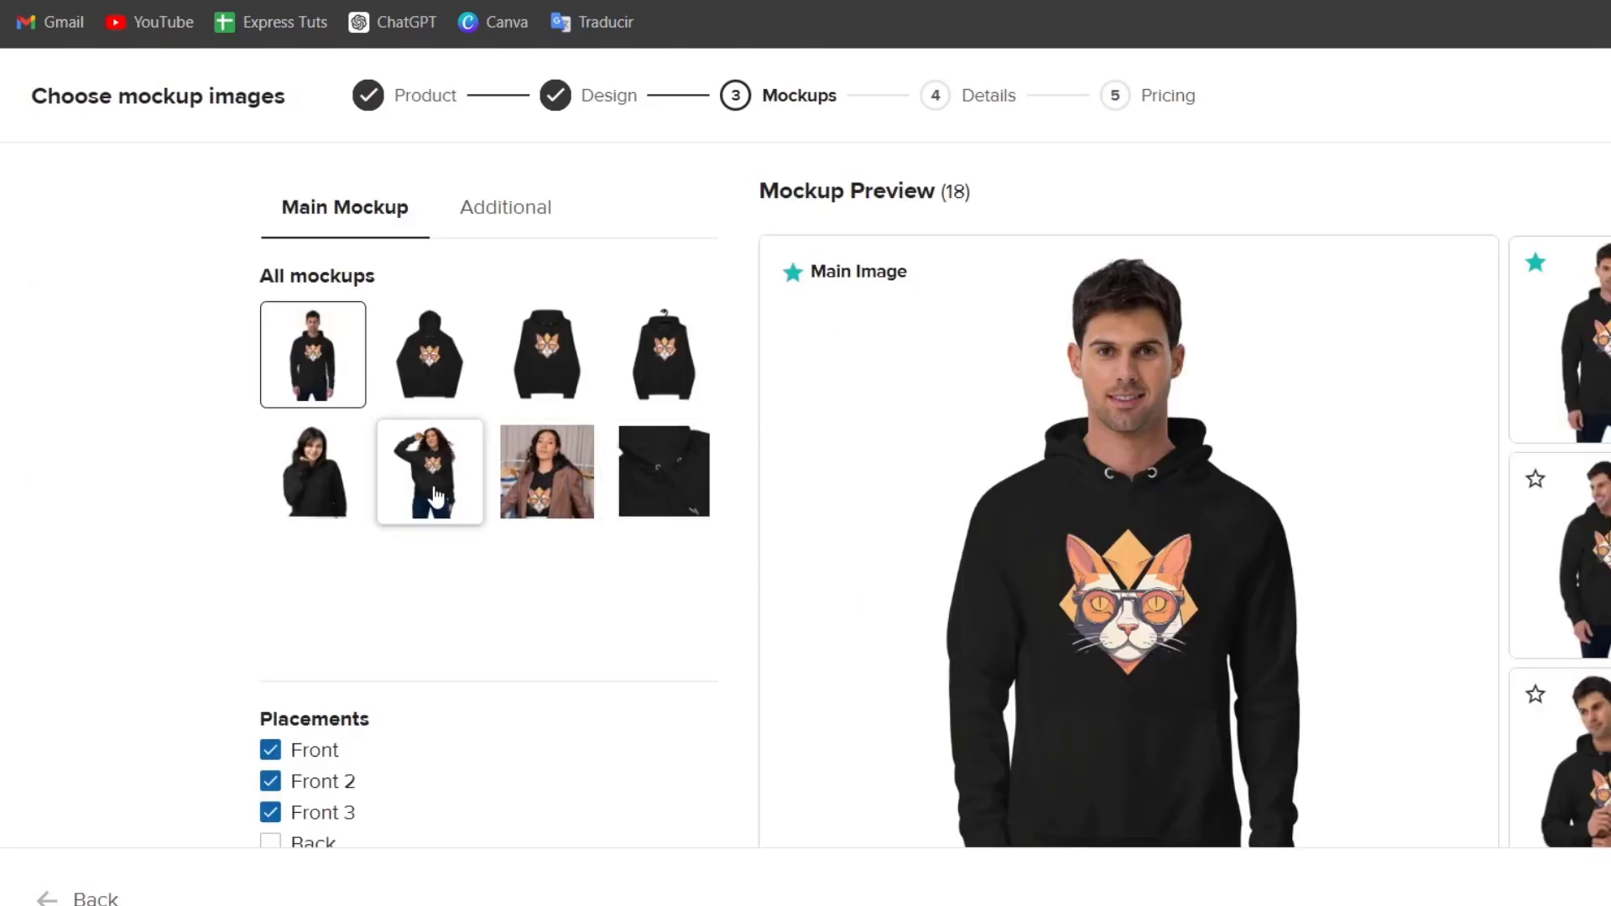
Use the mockup of the woman in a brown jacket, with the orange hoodie, as the main image.
click(527, 497)
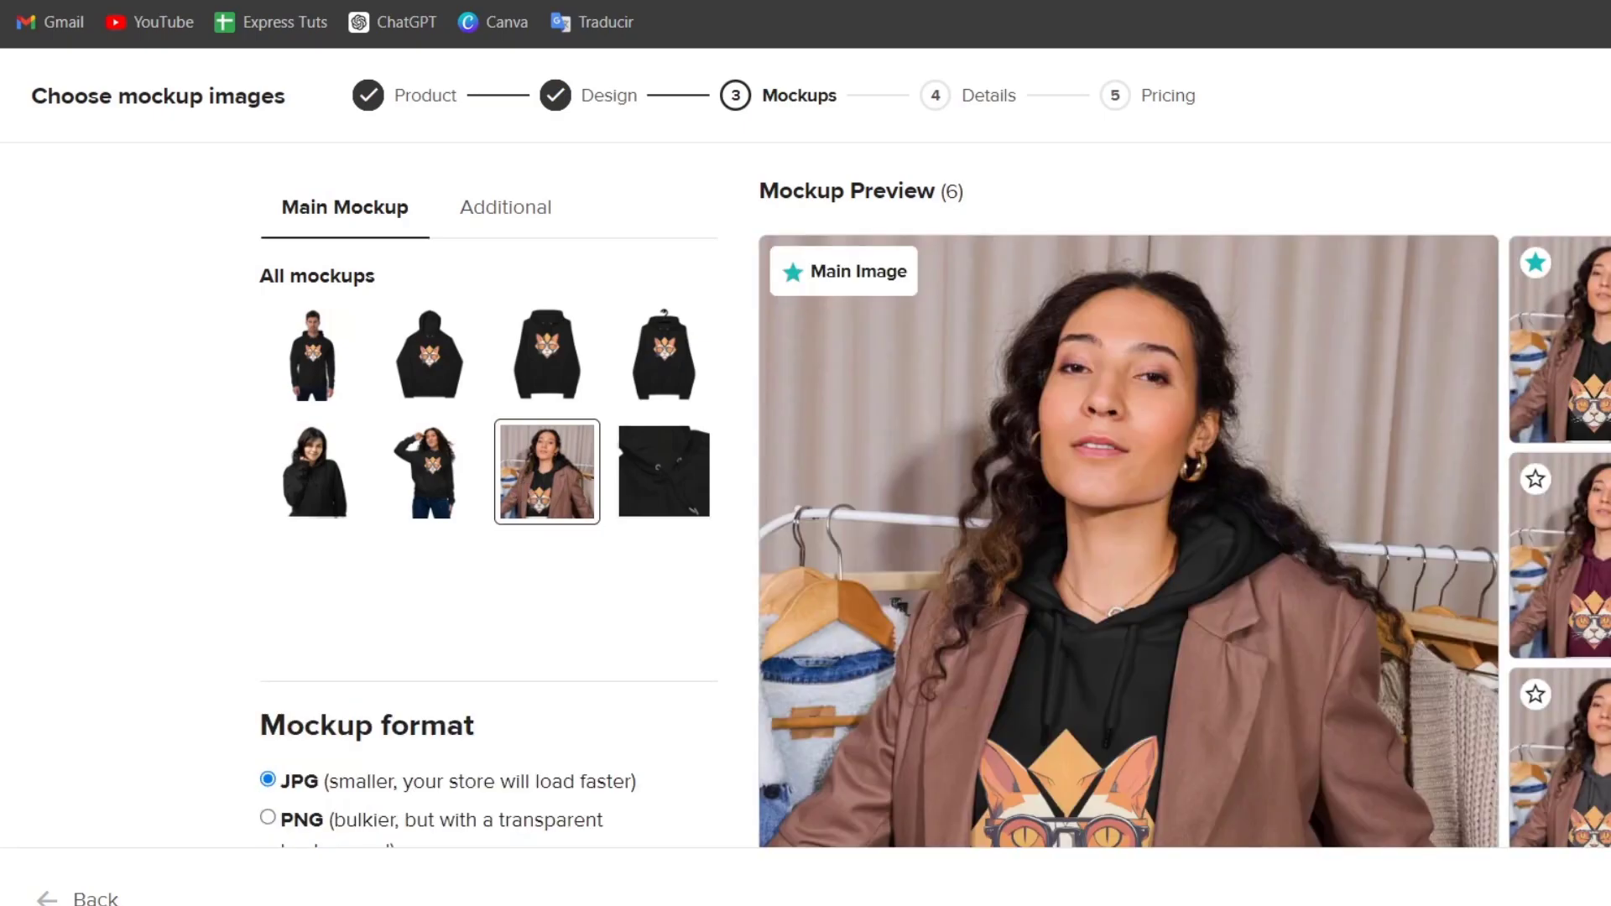
scroll(1559, 554, down, 8)
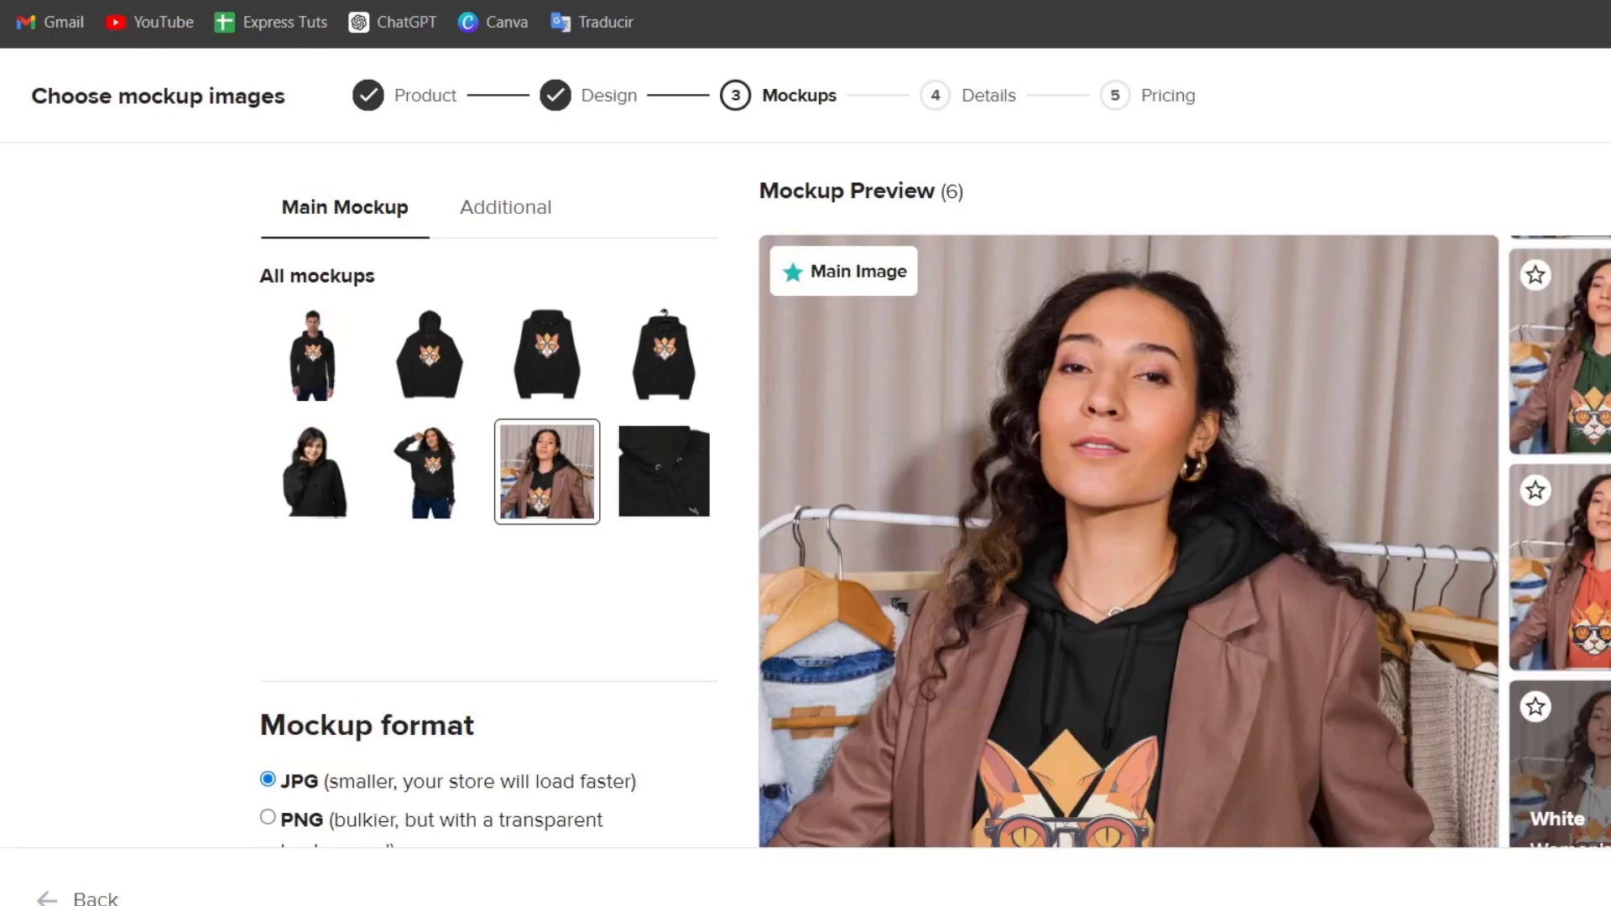
click(1536, 490)
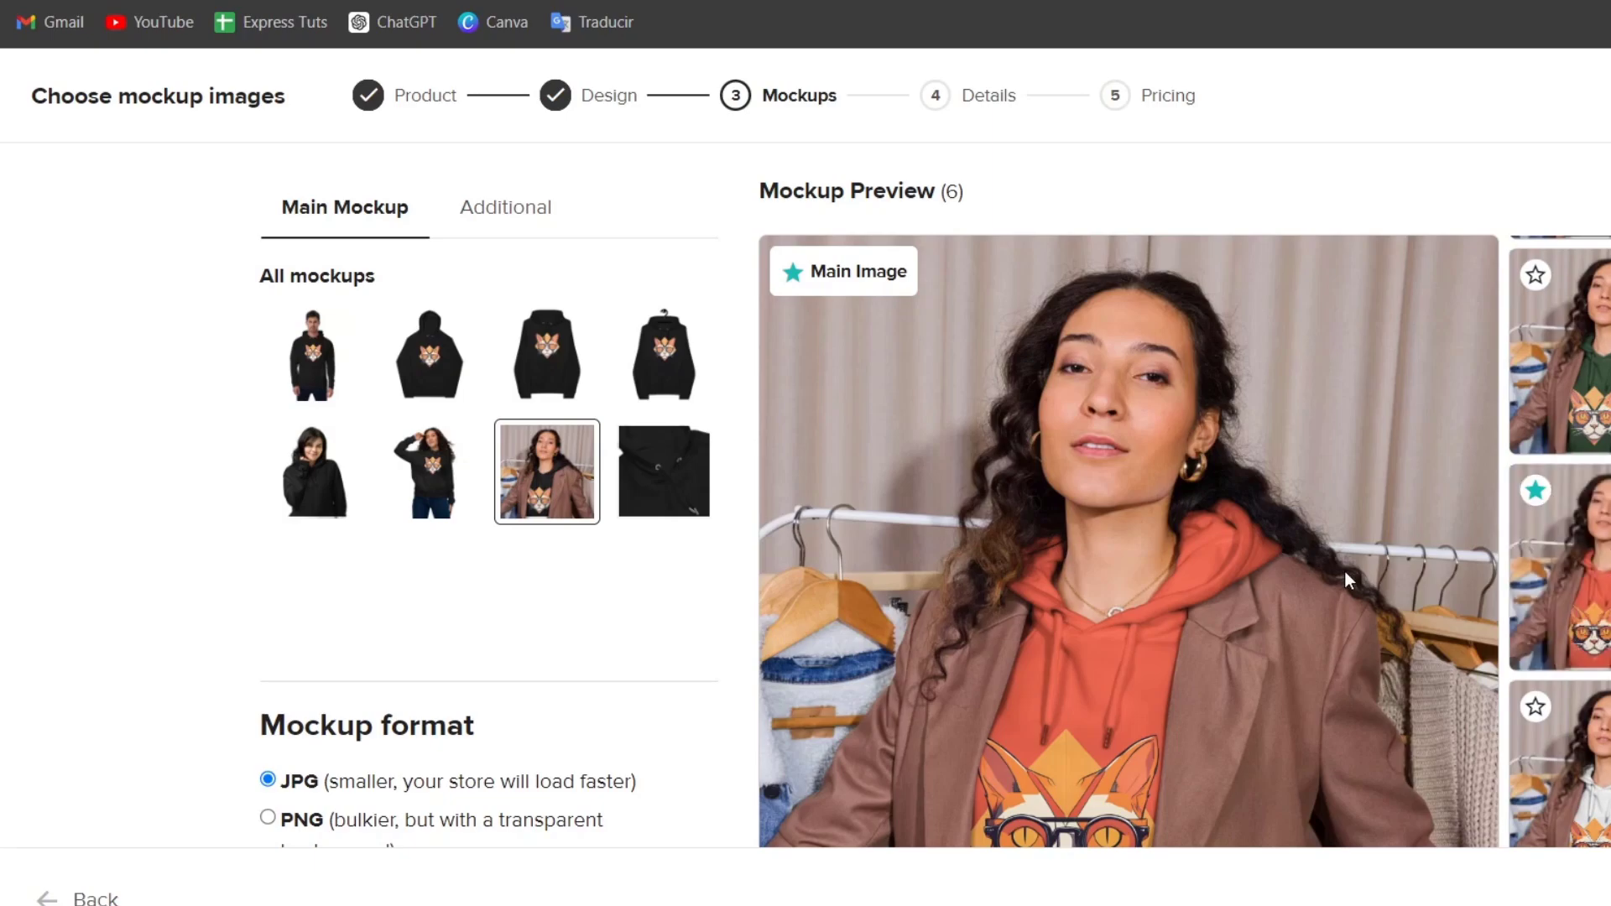
scroll(1346, 577, down, 2)
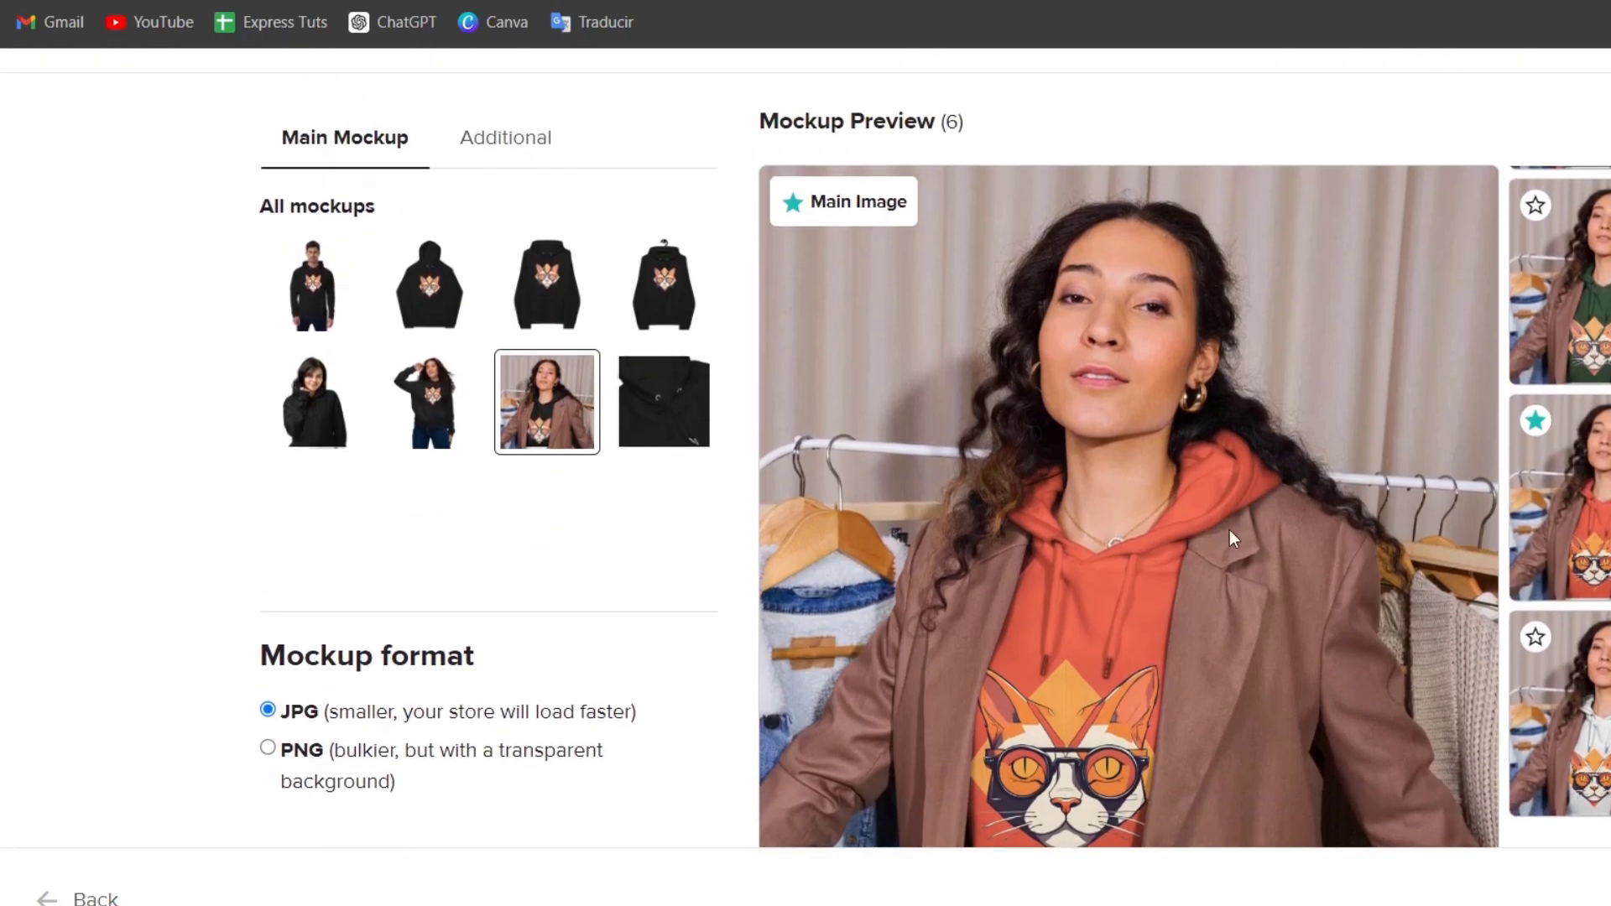
Switch to the mockup of the woman with a raised arm and make its orange hoodie the main image.
click(441, 419)
scroll(1578, 579, down, 4)
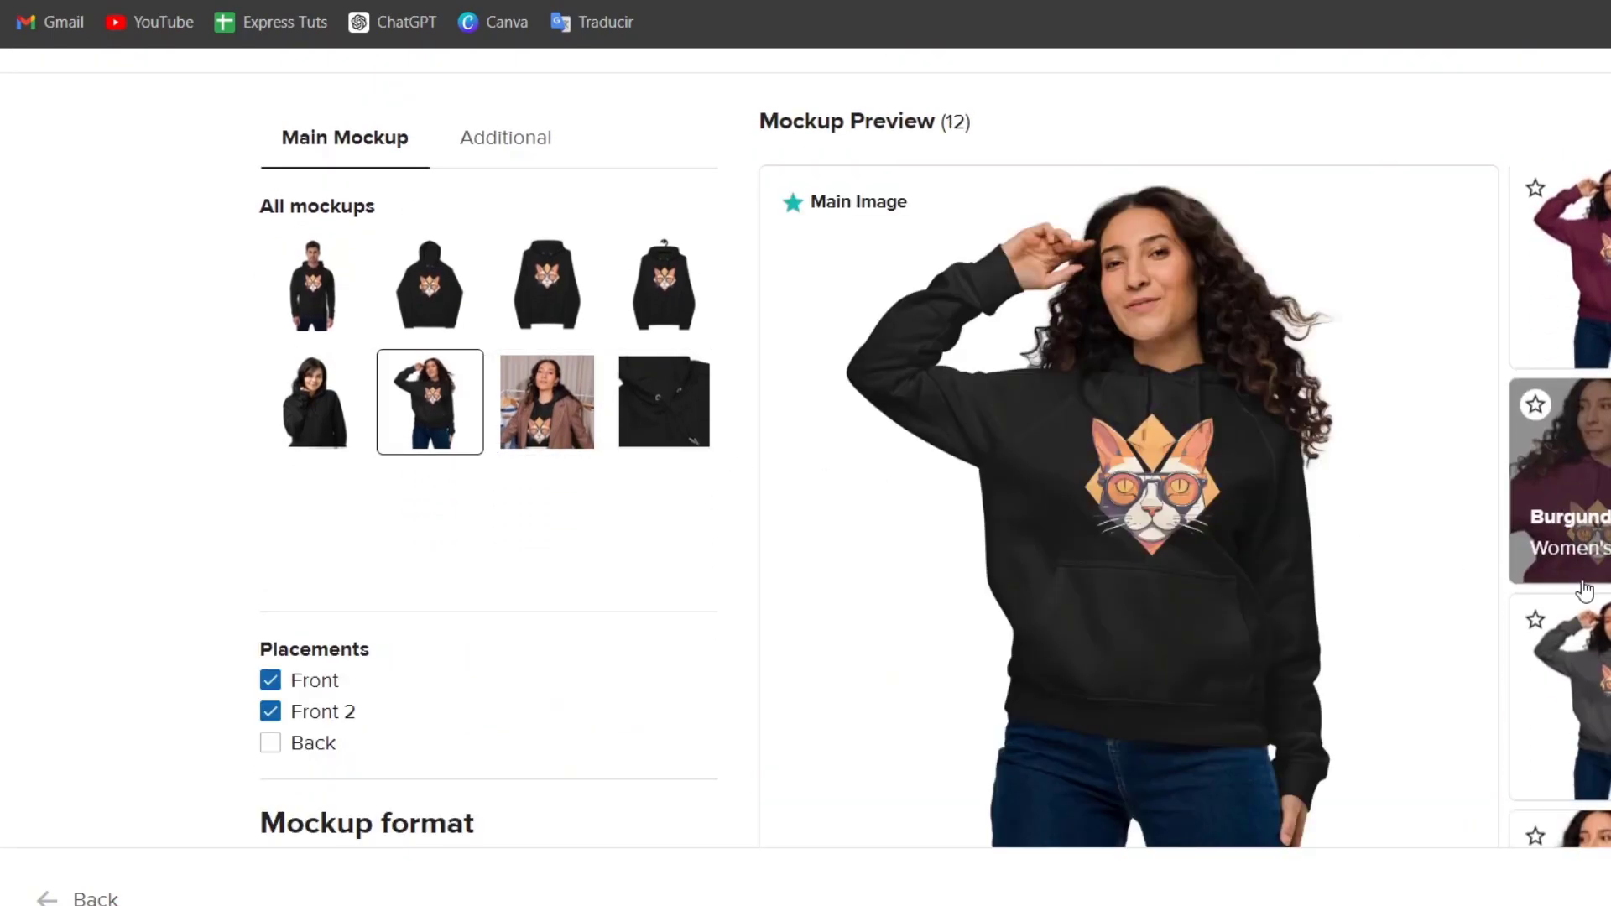
scroll(1584, 590, down, 2)
click(1535, 647)
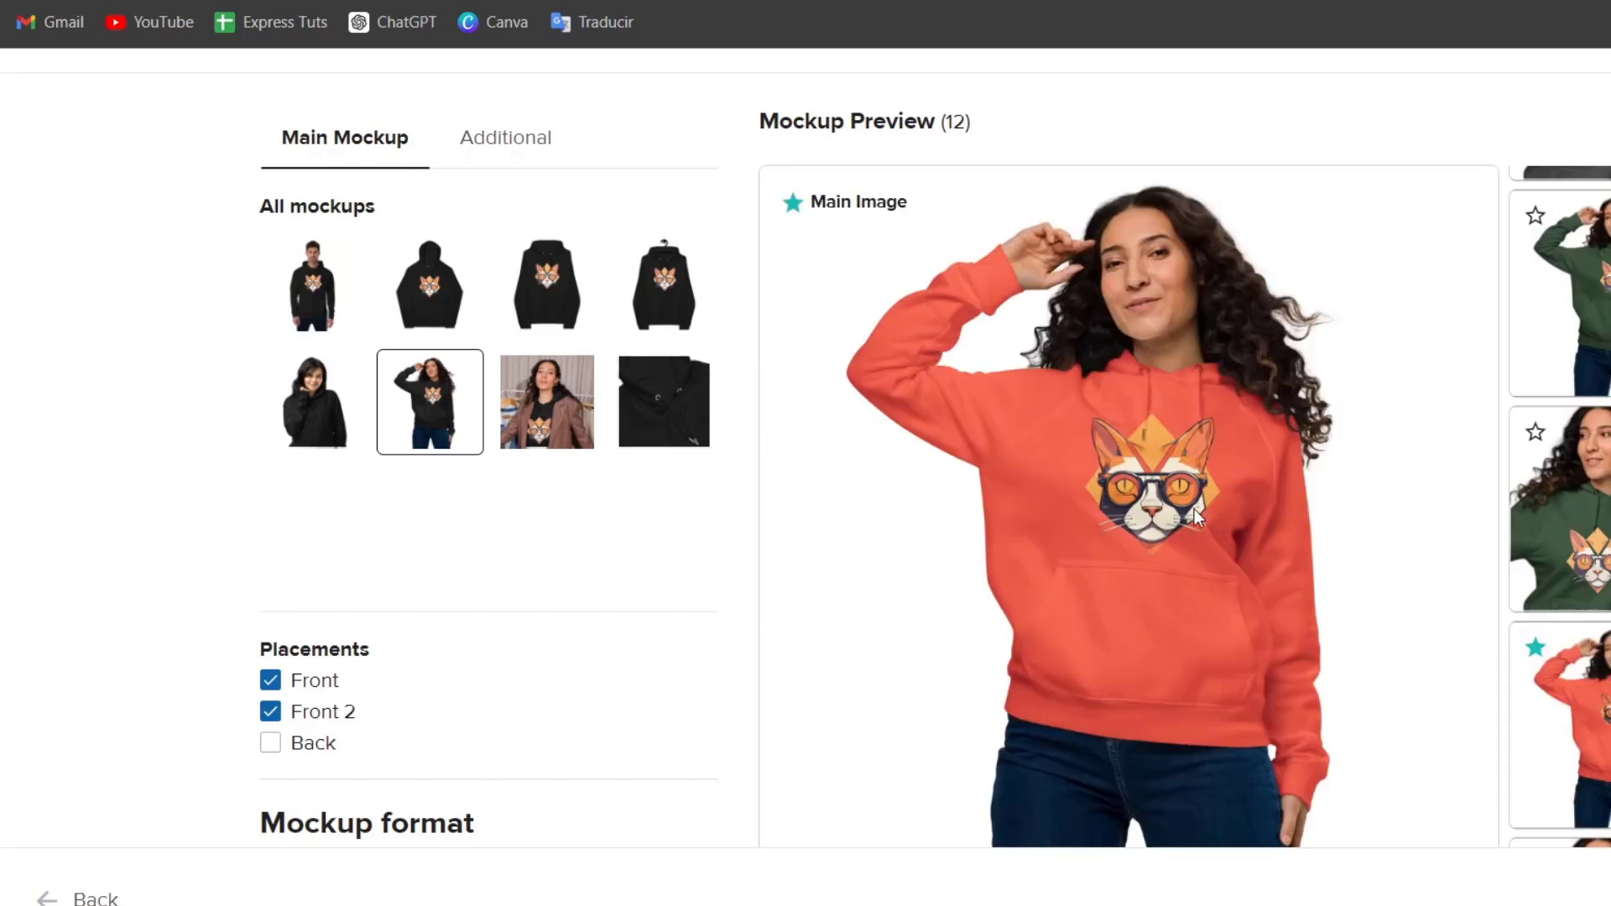
Look over the hoodie's title, description, size guide, tags, visibility and product collection options.
scroll(737, 568, down, 3)
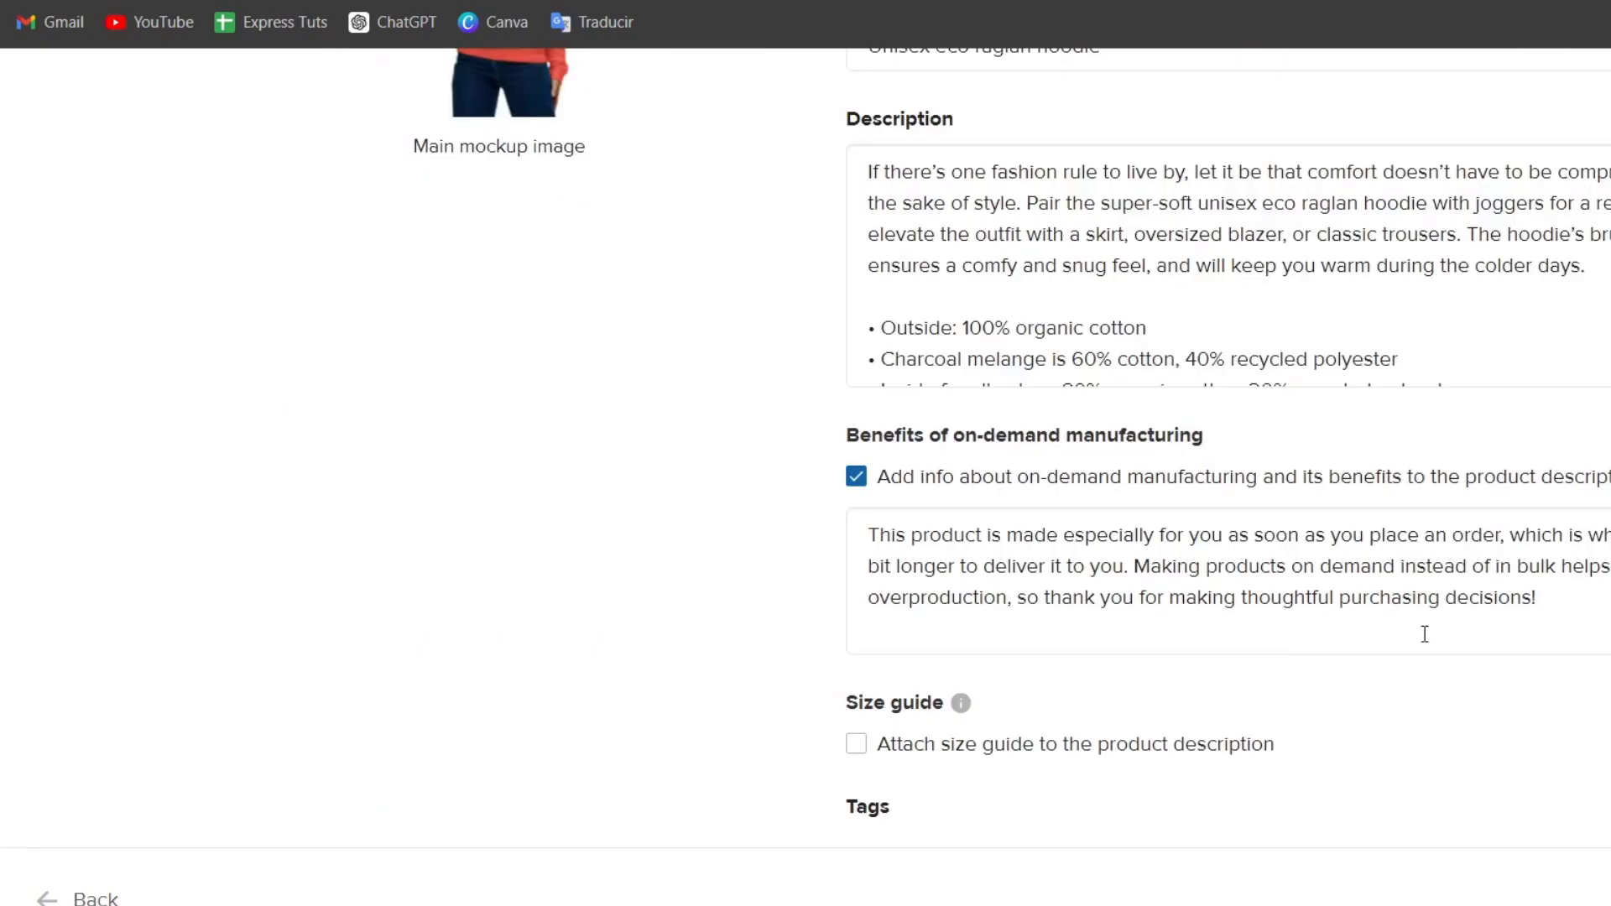
scroll(1307, 474, up, 4)
click(944, 359)
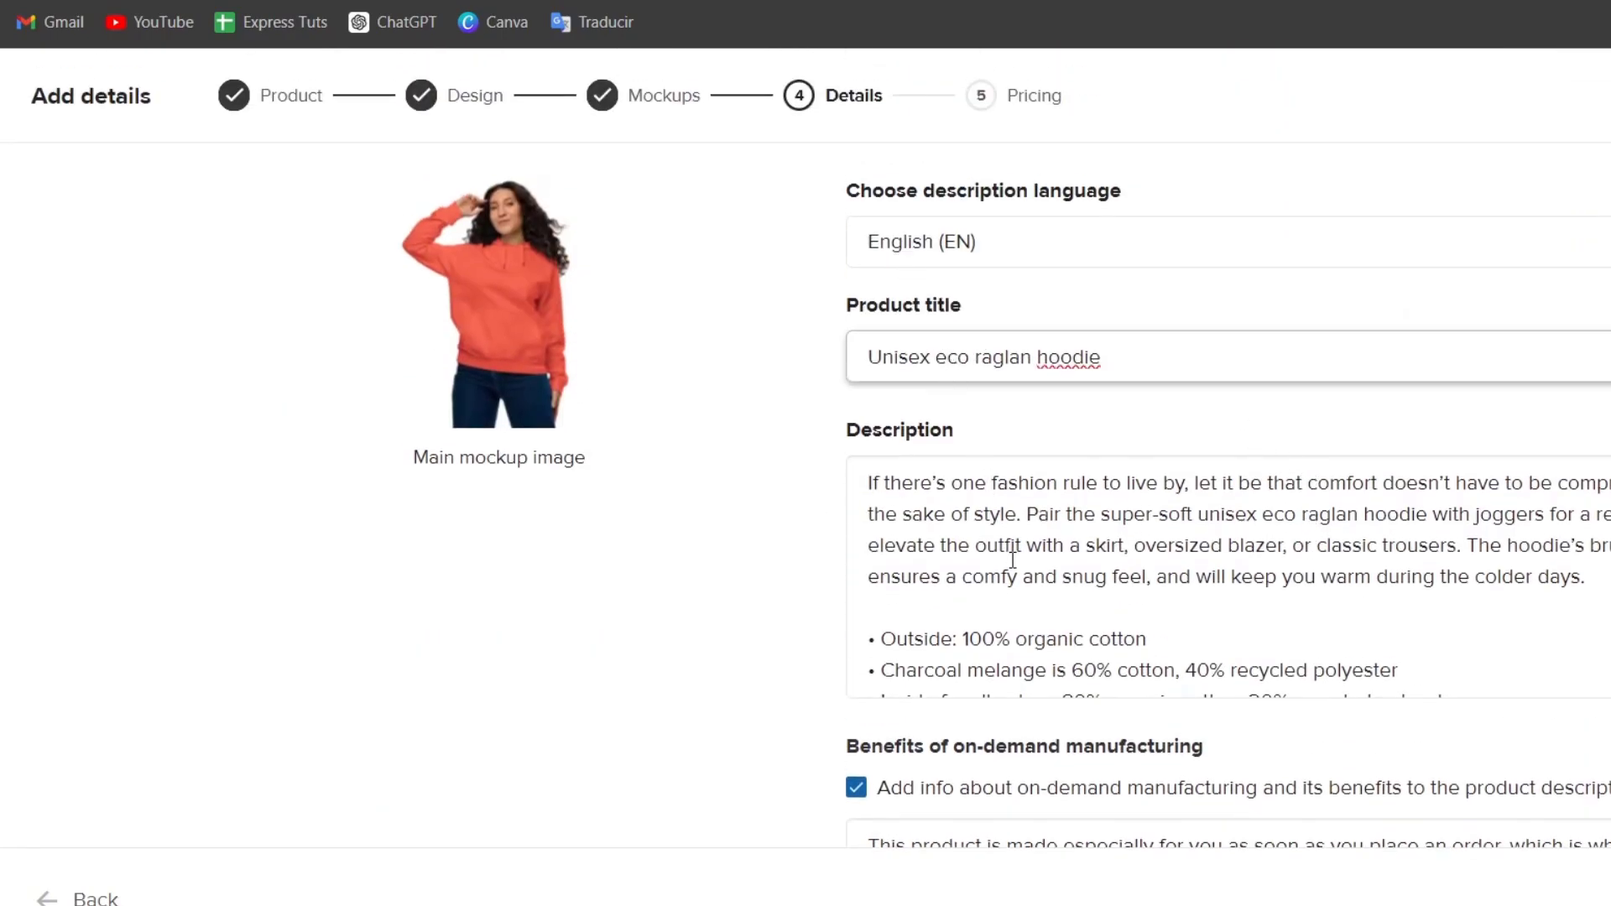
scroll(1013, 559, down, 8)
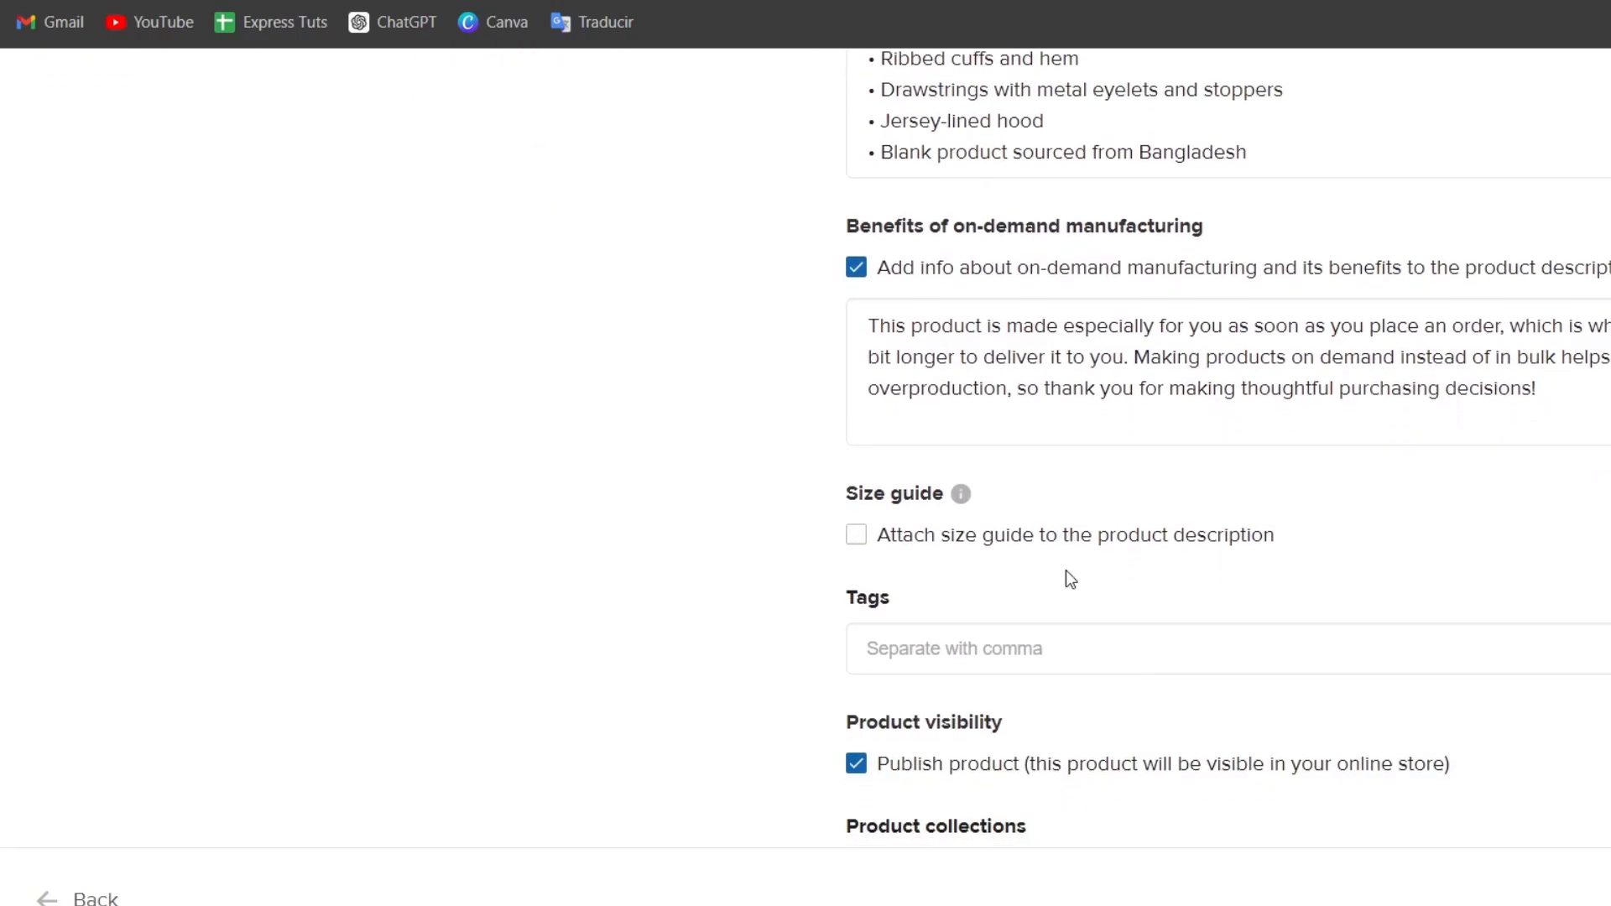
scroll(1071, 579, down, 1)
click(1095, 797)
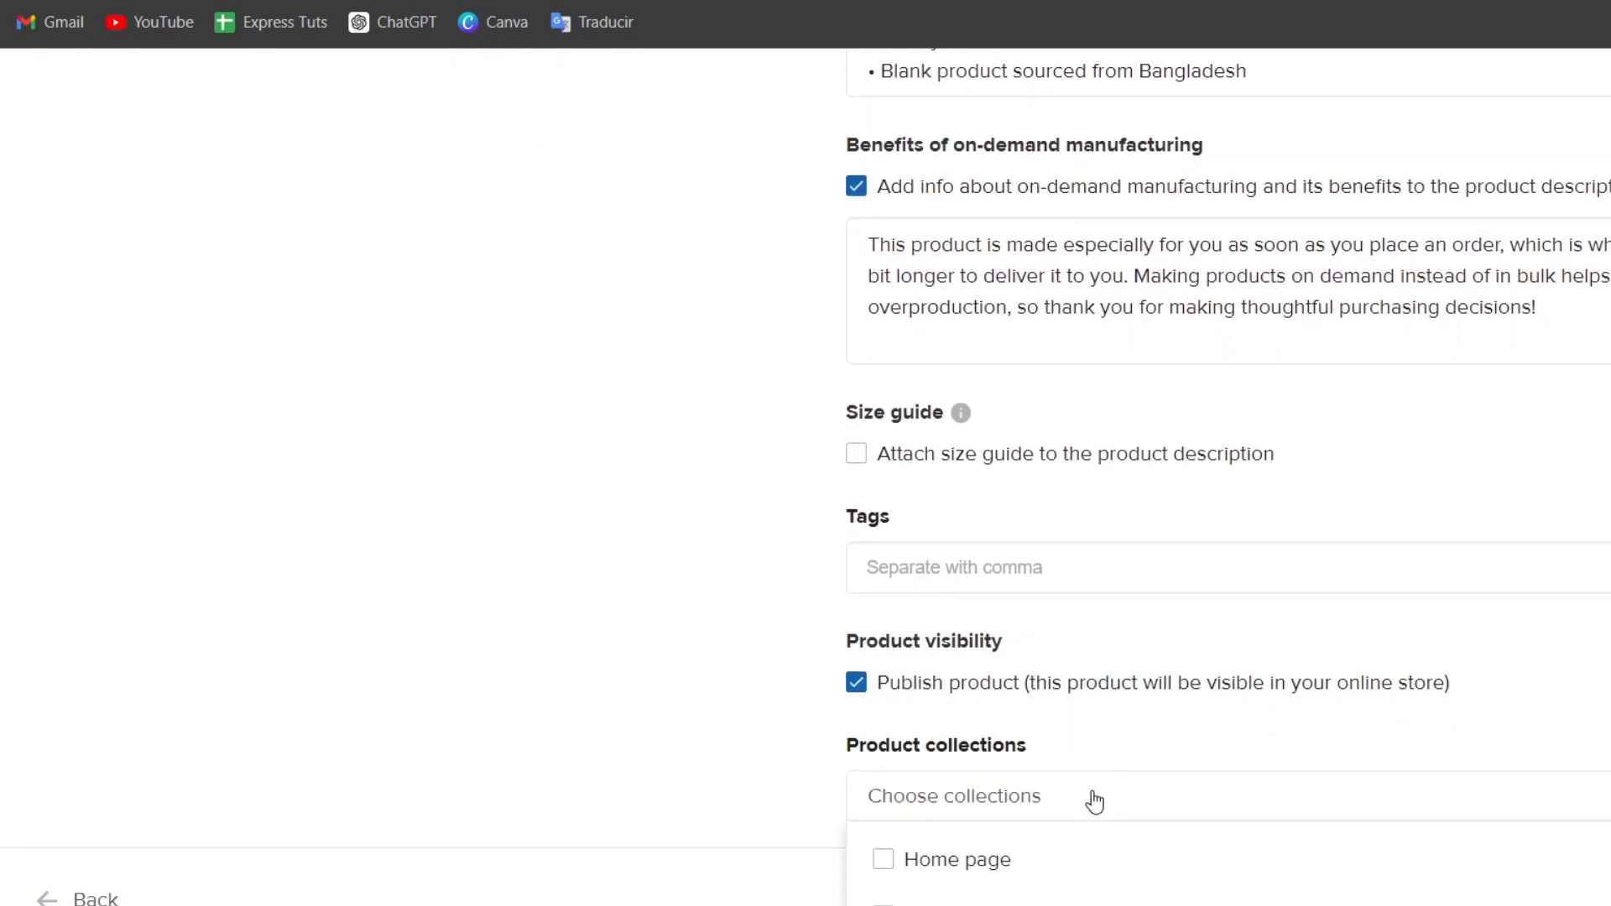
scroll(1119, 801, down, 2)
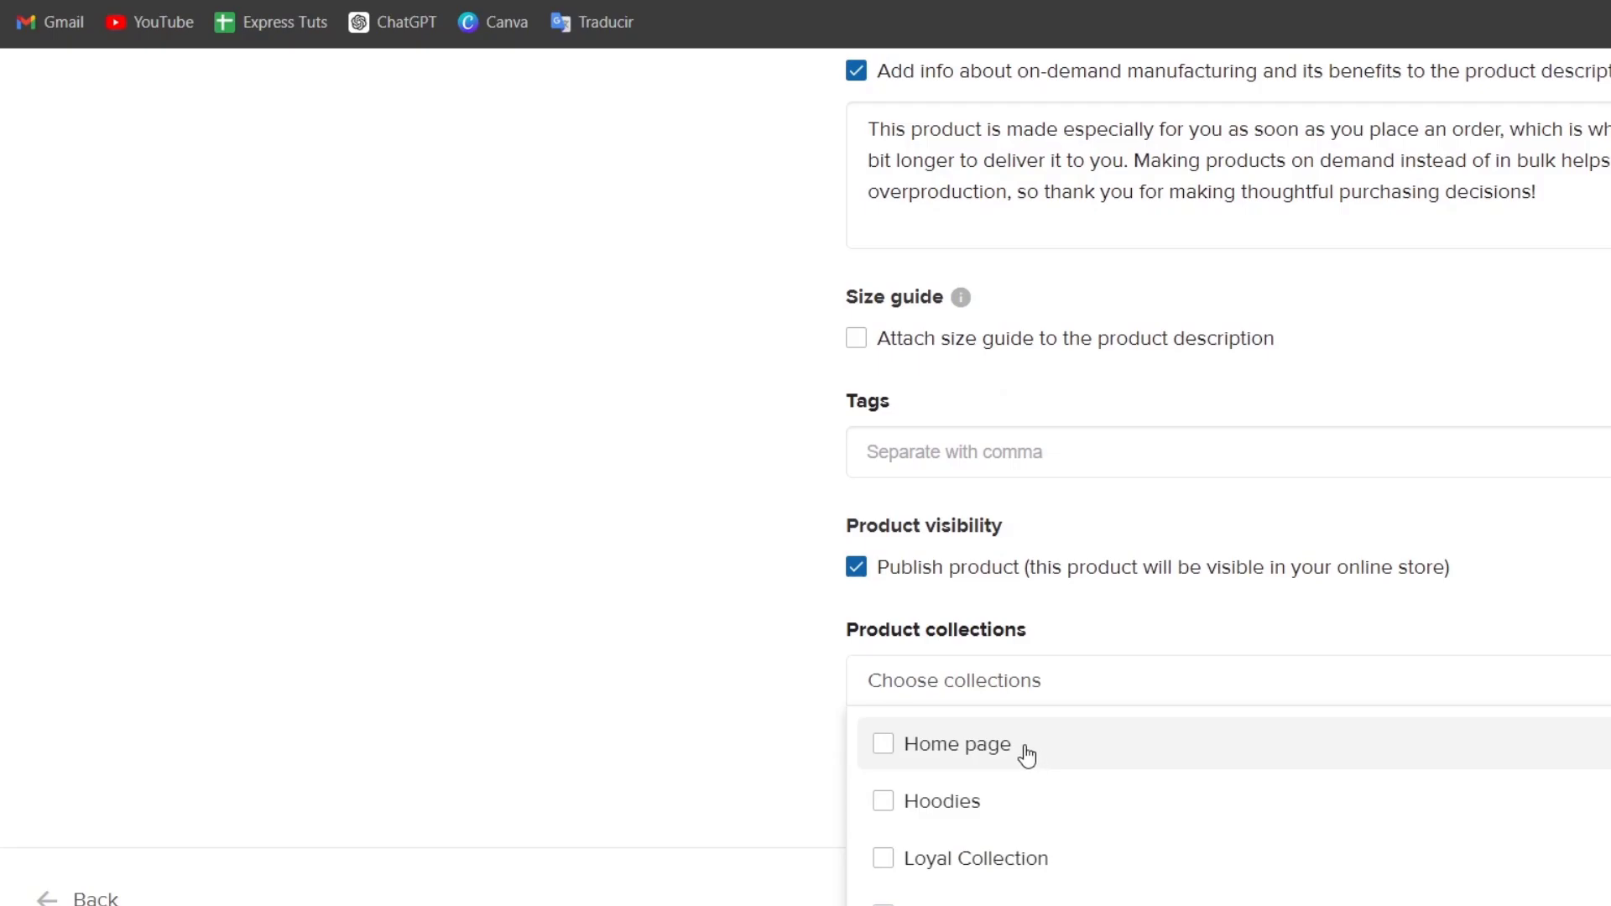
scroll(1426, 625, up, 8)
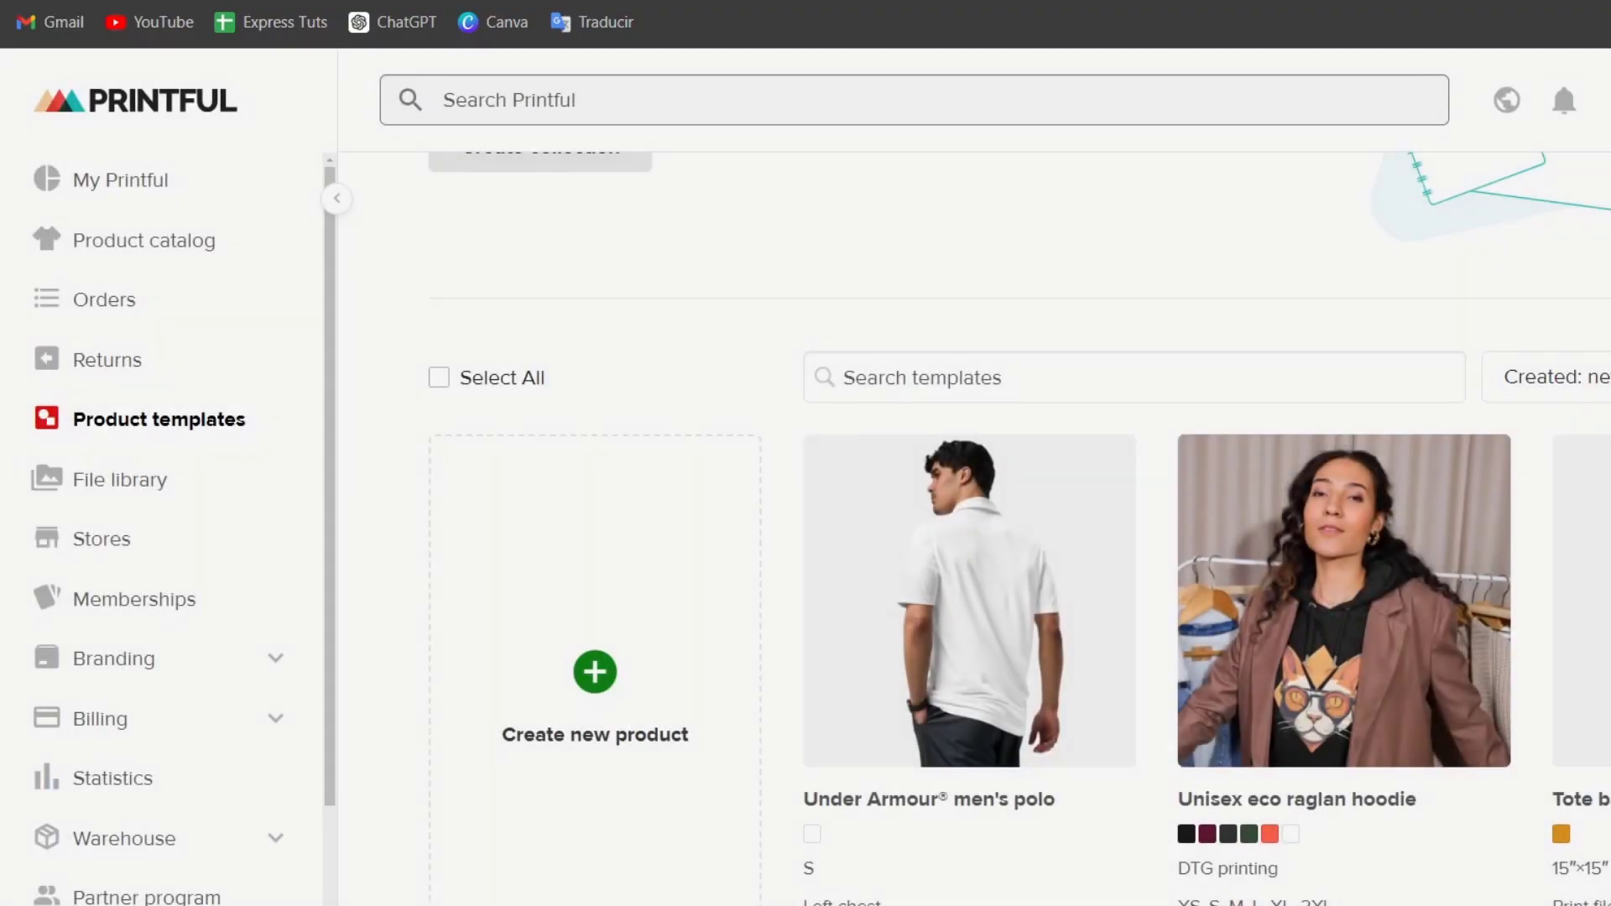
mouse_move(1293, 525)
scroll(1418, 545, up, 5)
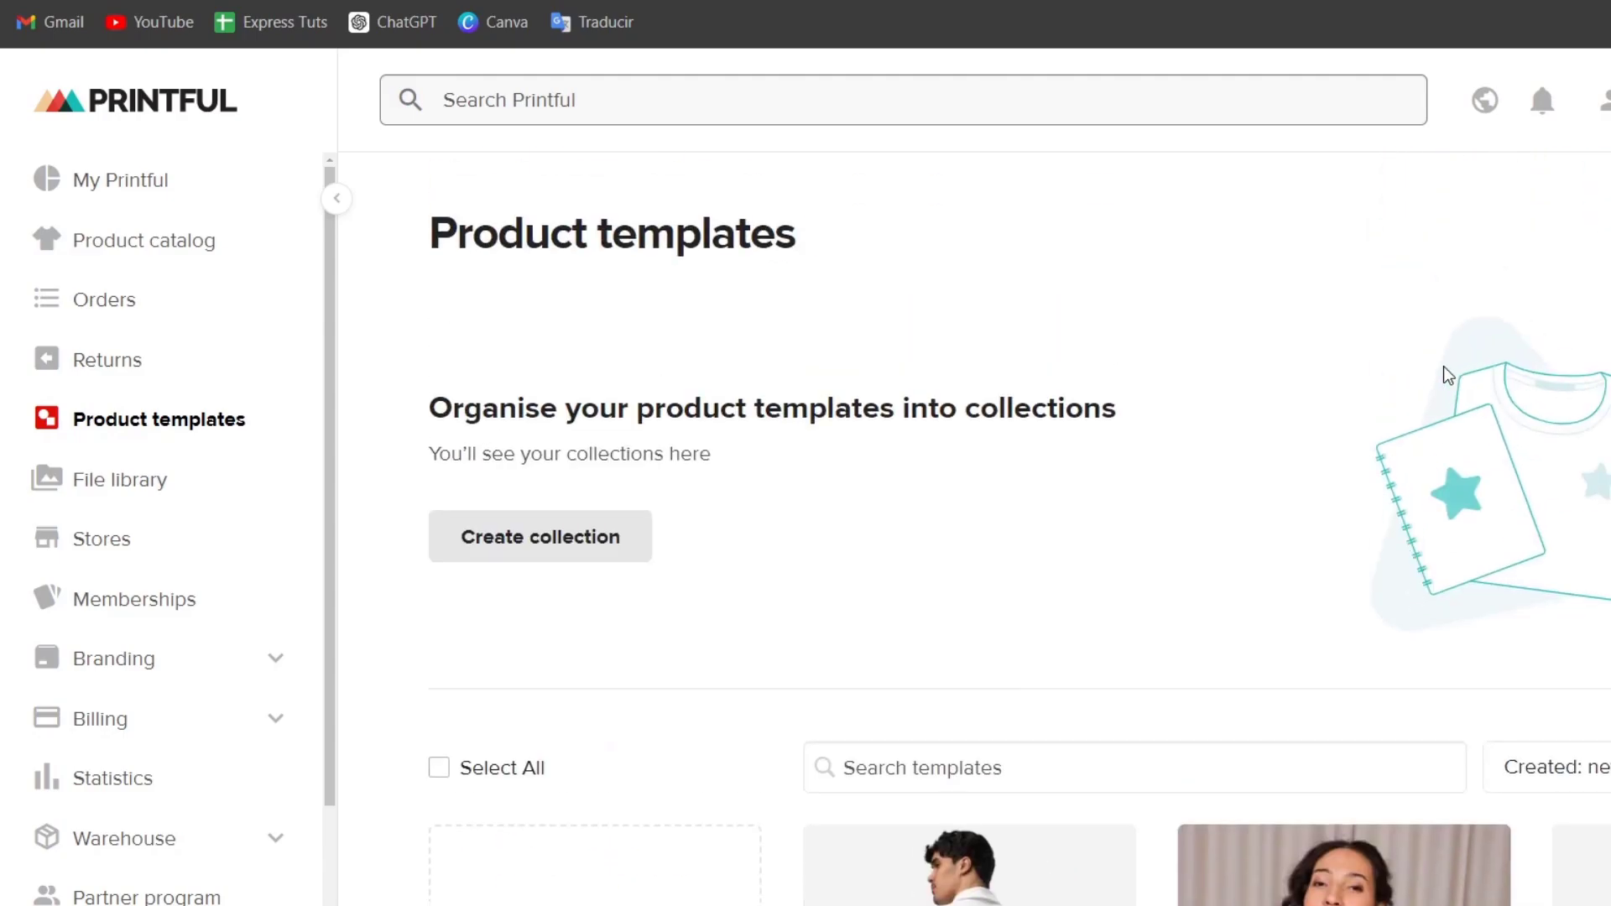
scroll(159, 596, down, 2)
scroll(154, 604, up, 2)
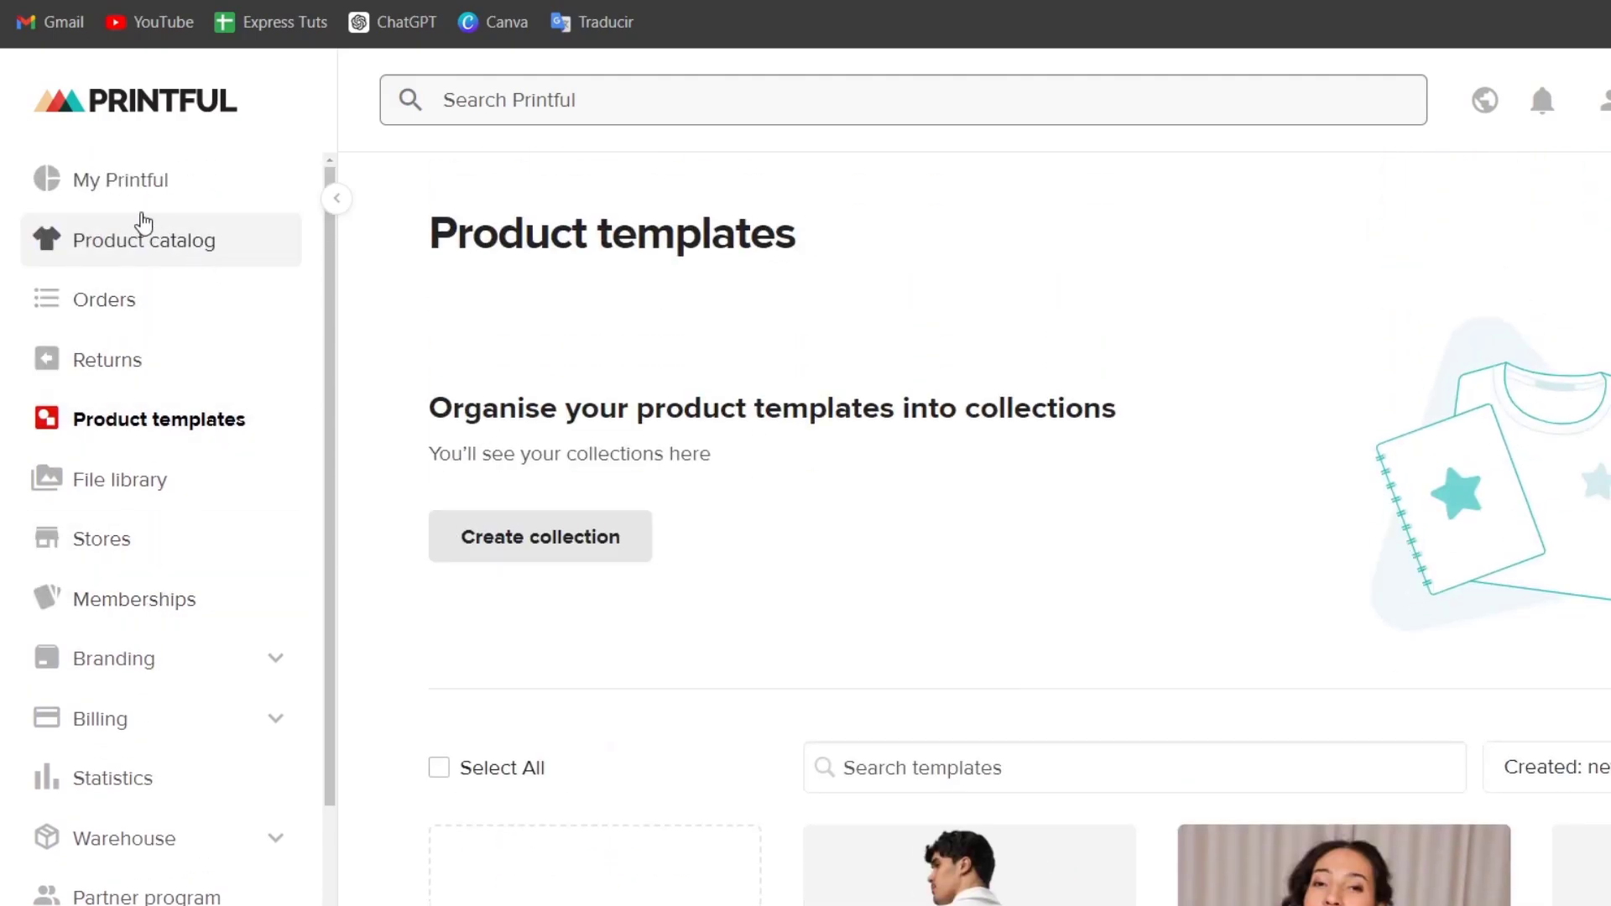
Continue the eBay connection with "Return policy by Printify" and look over the Cool Cats store page.
click(1608, 100)
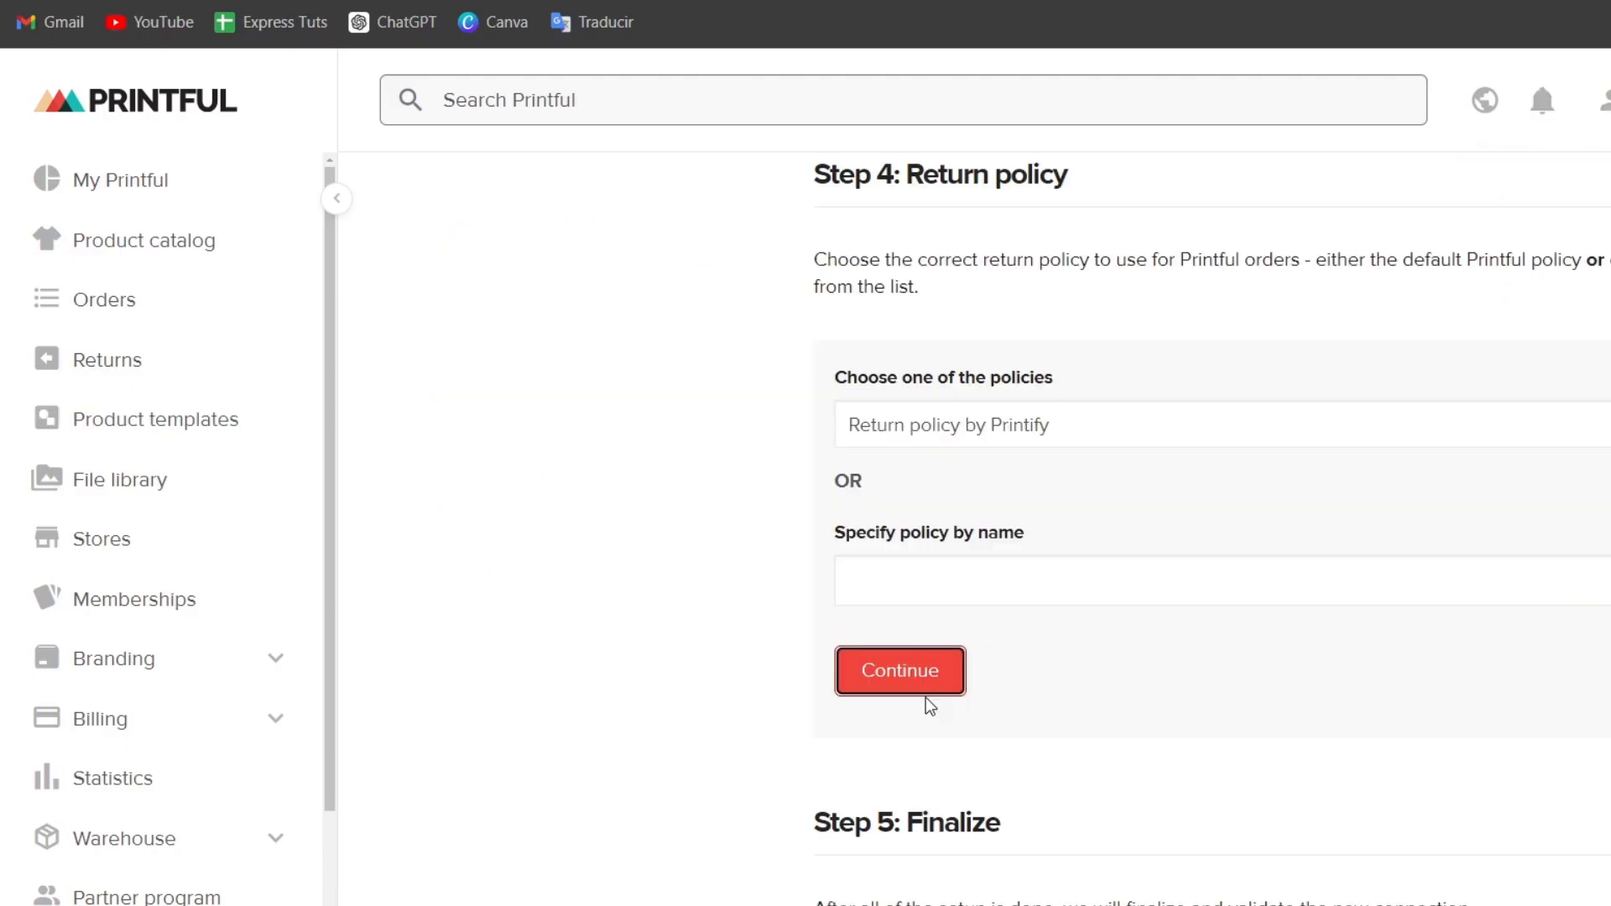
click(923, 691)
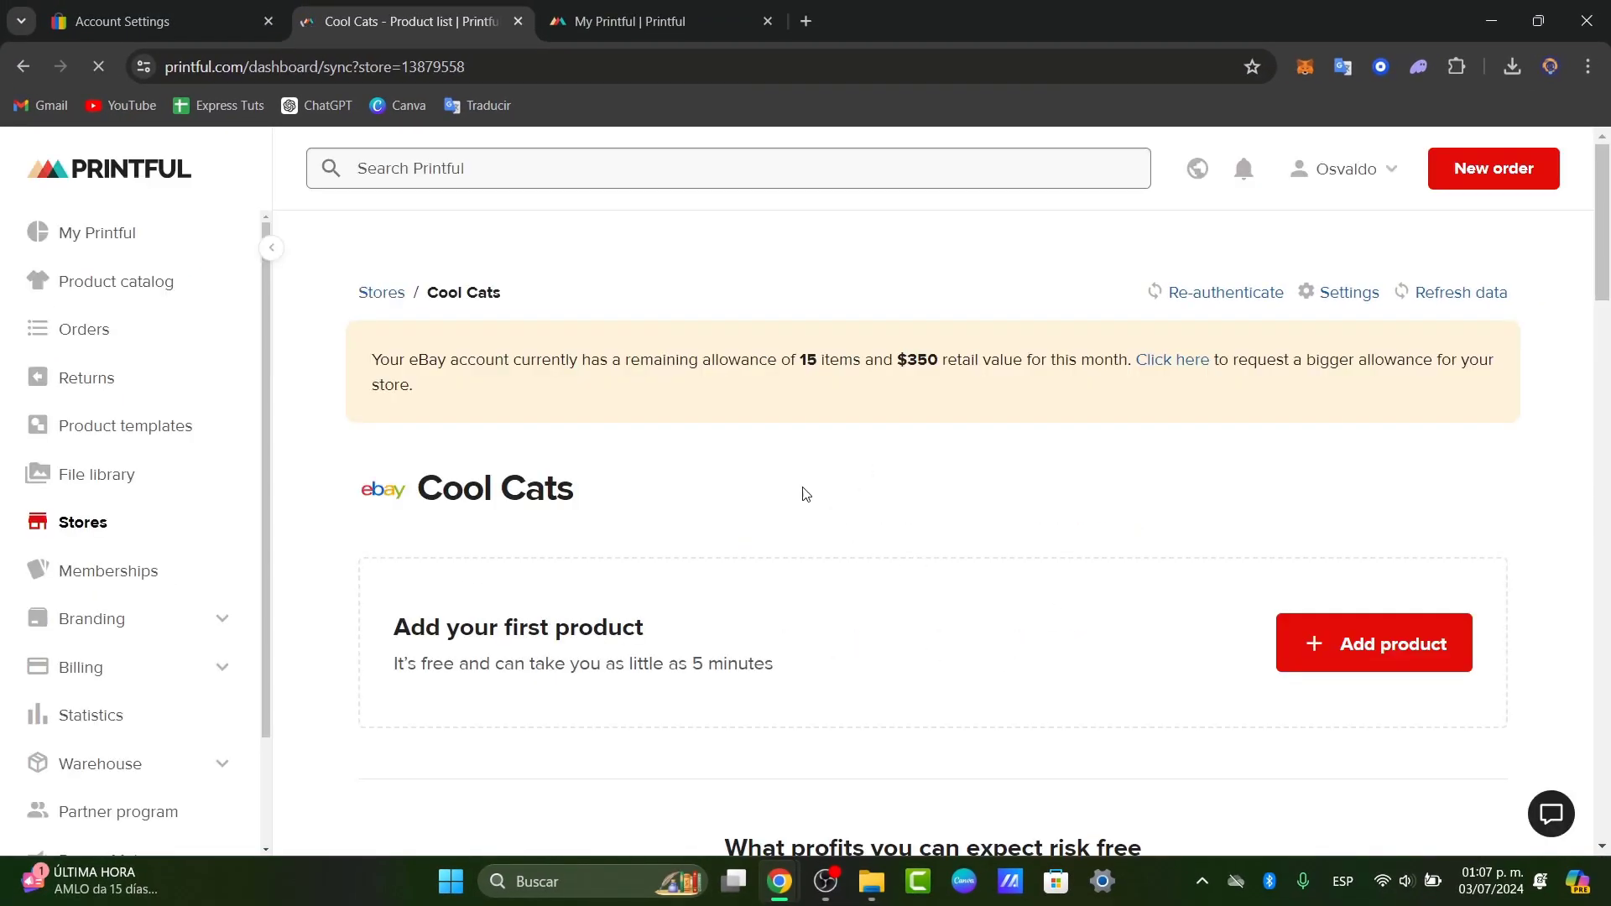
scroll(867, 565, down, 1)
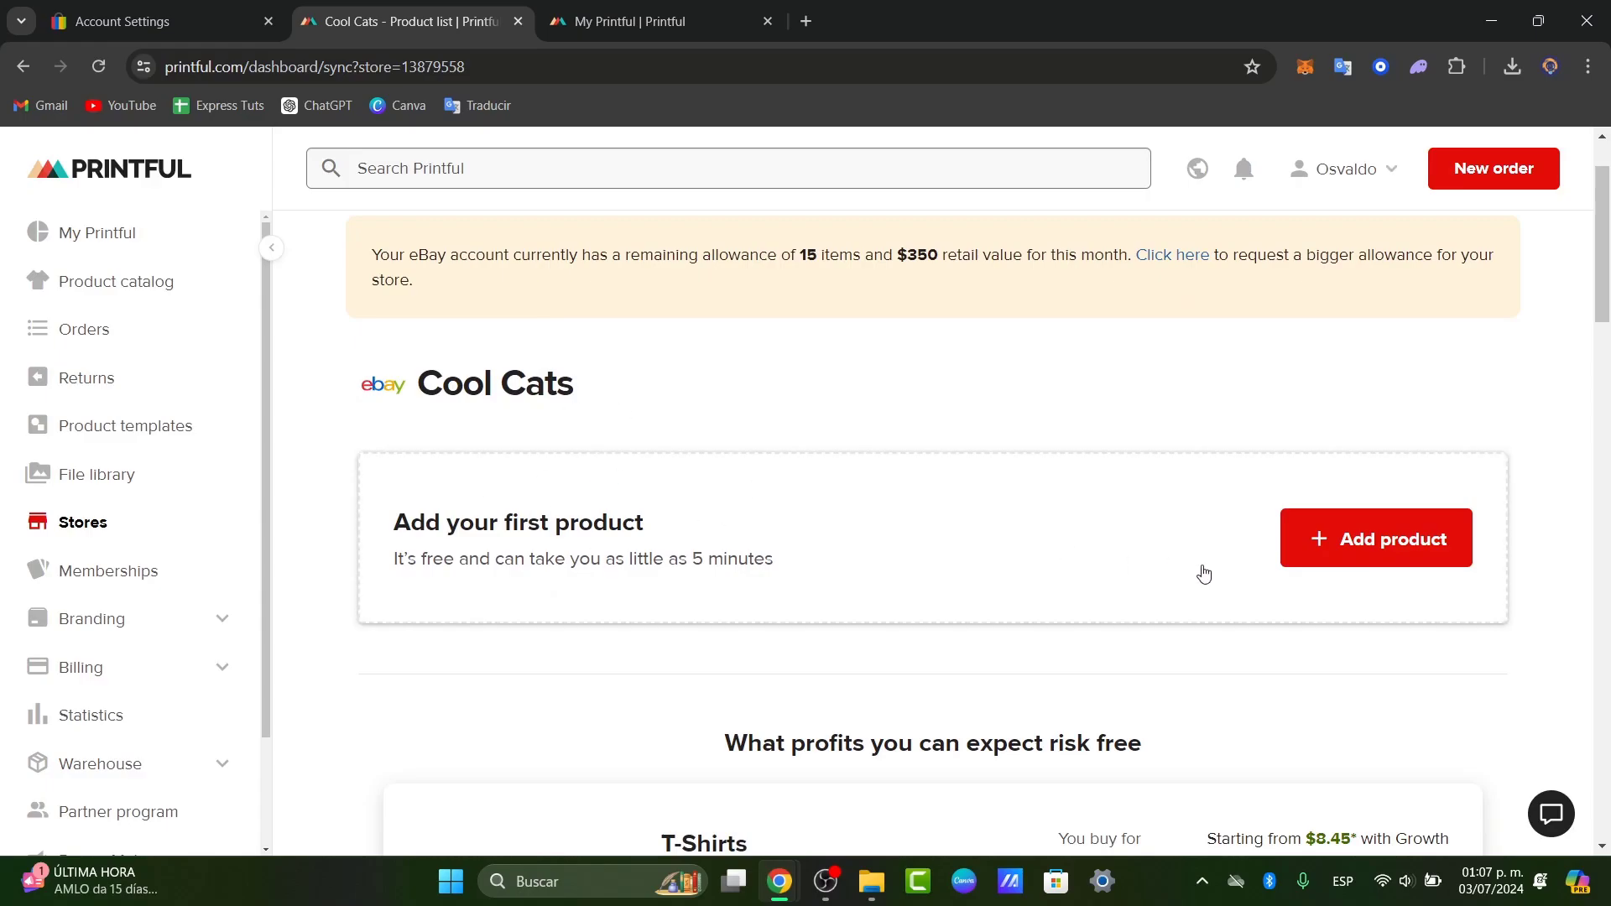
Dismiss the membership offer and examine the retail prices and estimated earnings for sizes S to XXL.
scroll(1366, 541, down, 3)
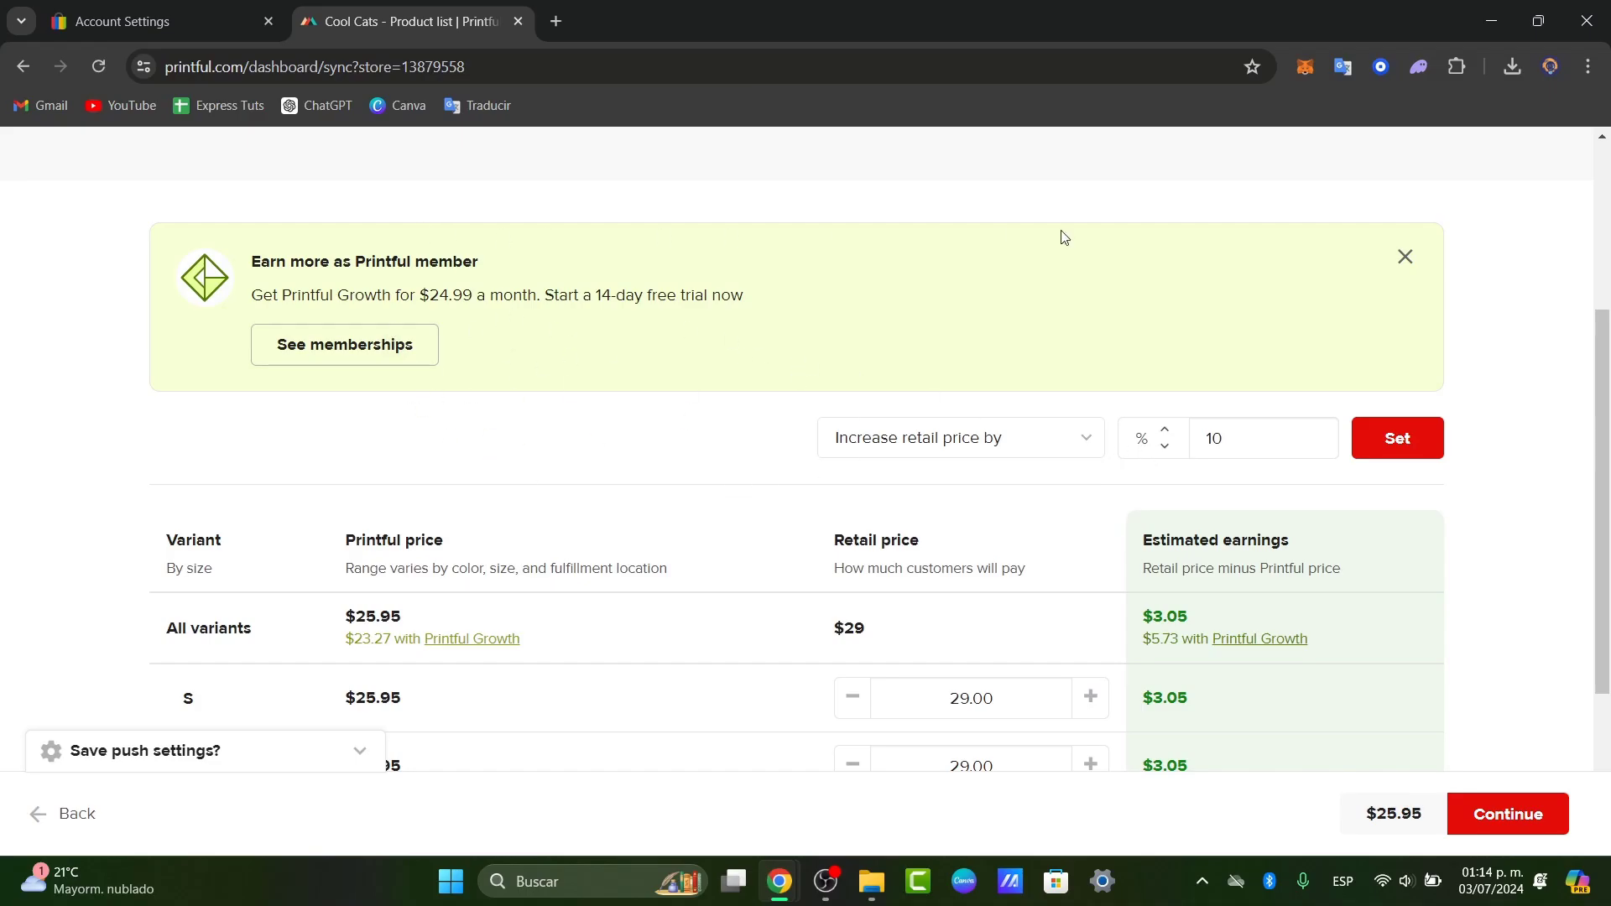
click(1406, 258)
scroll(1015, 409, down, 2)
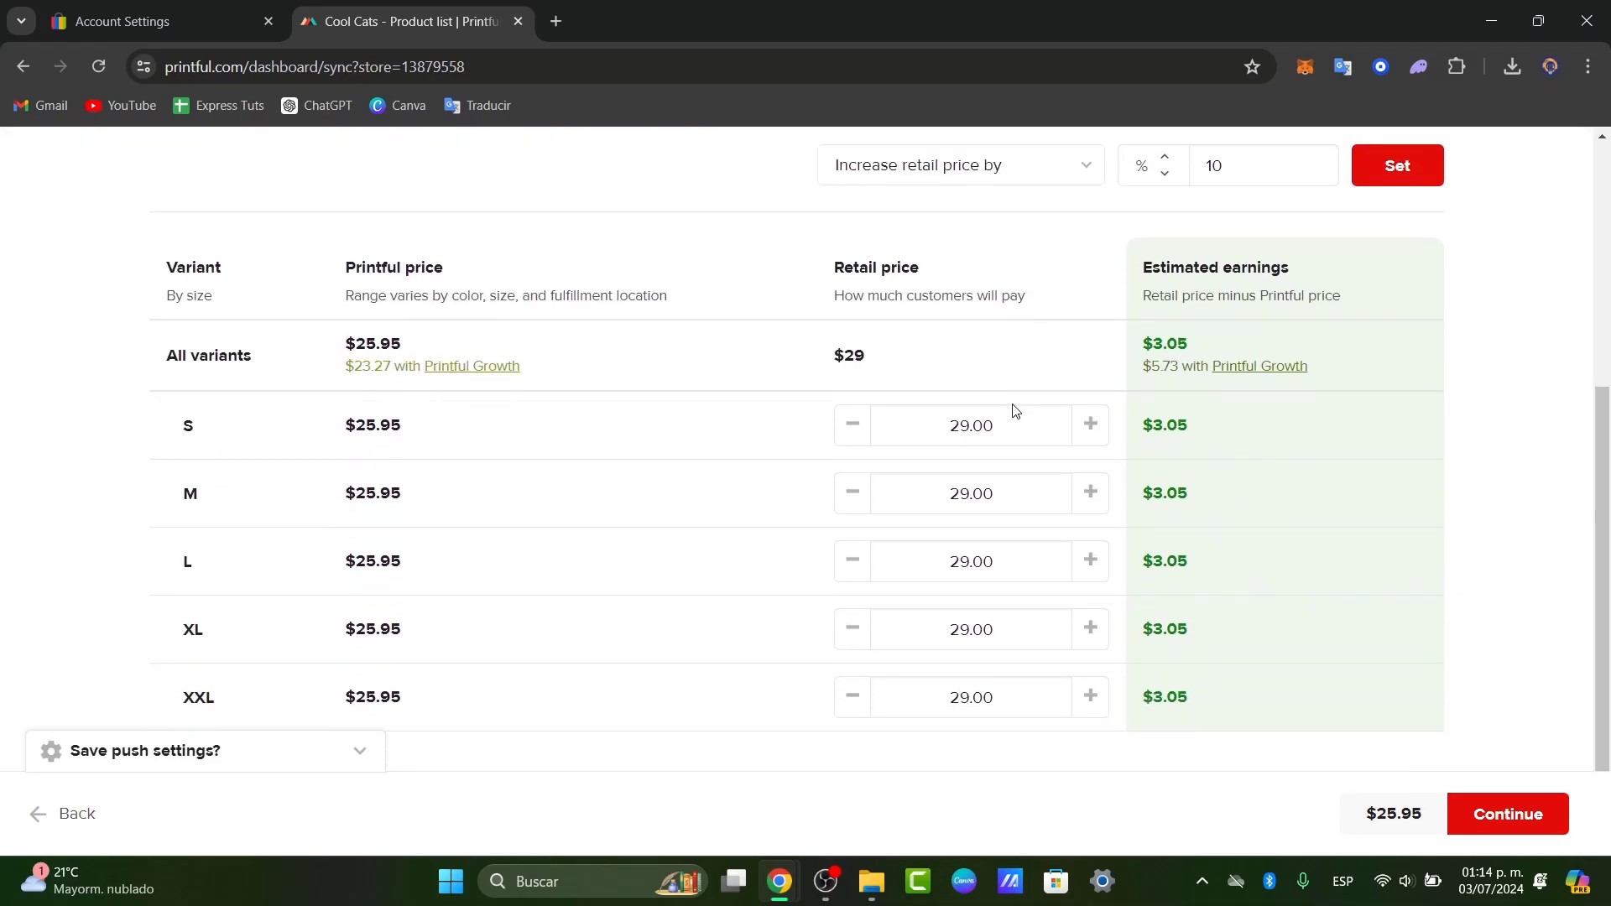
Decrease the retail price of all hoodie variants by 2 percent.
scroll(1138, 310, up, 1)
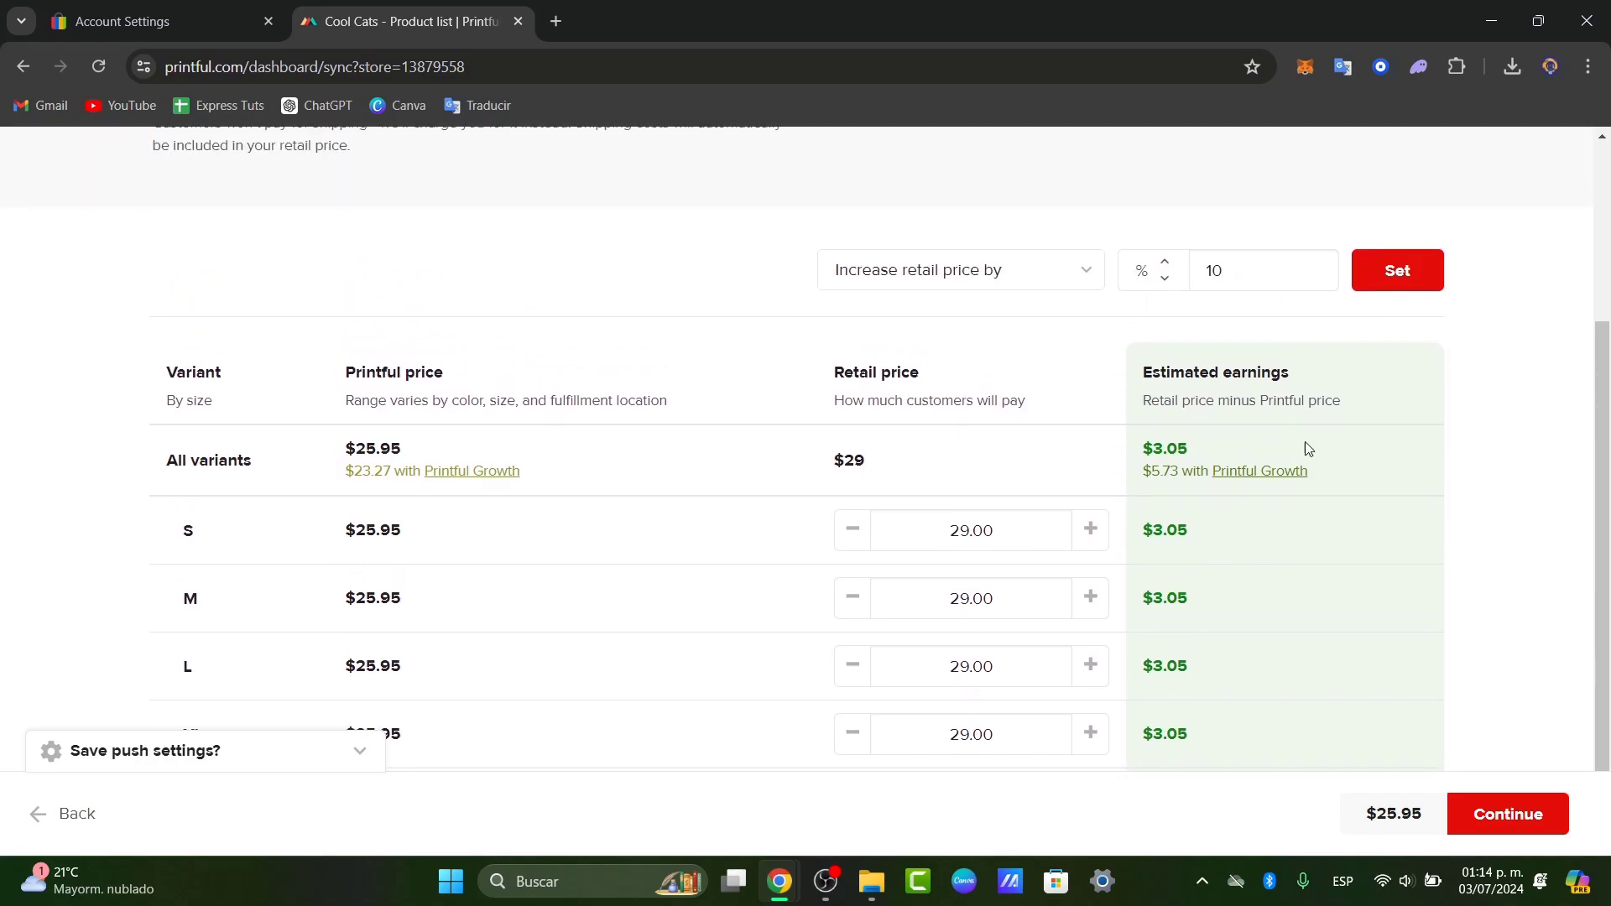
click(1165, 282)
click(1084, 270)
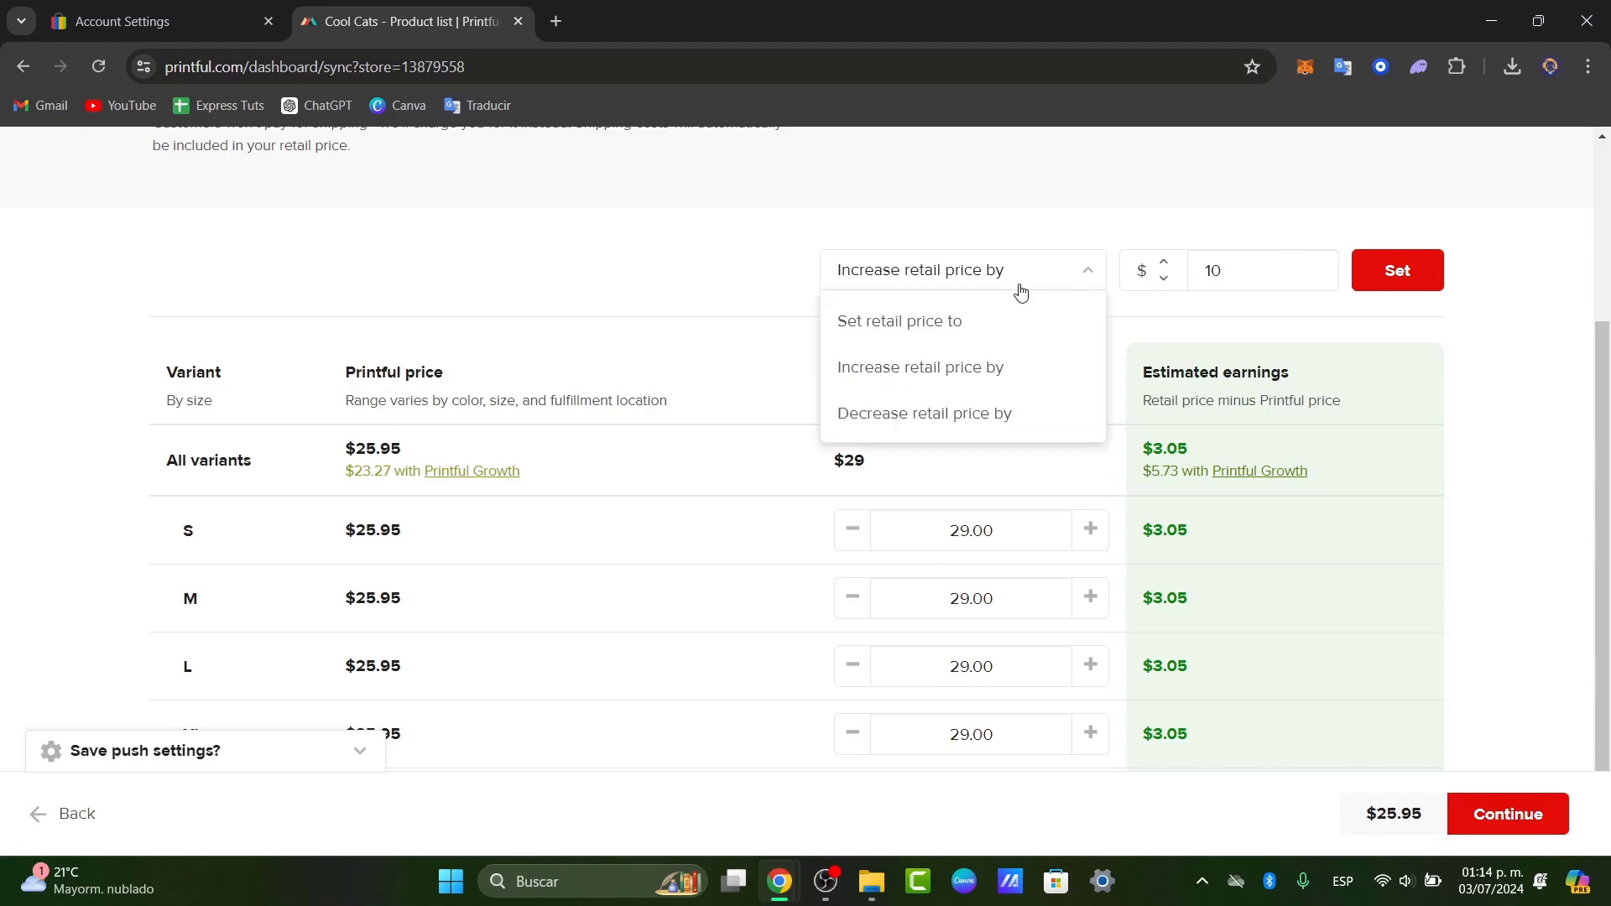
click(1019, 416)
click(1166, 282)
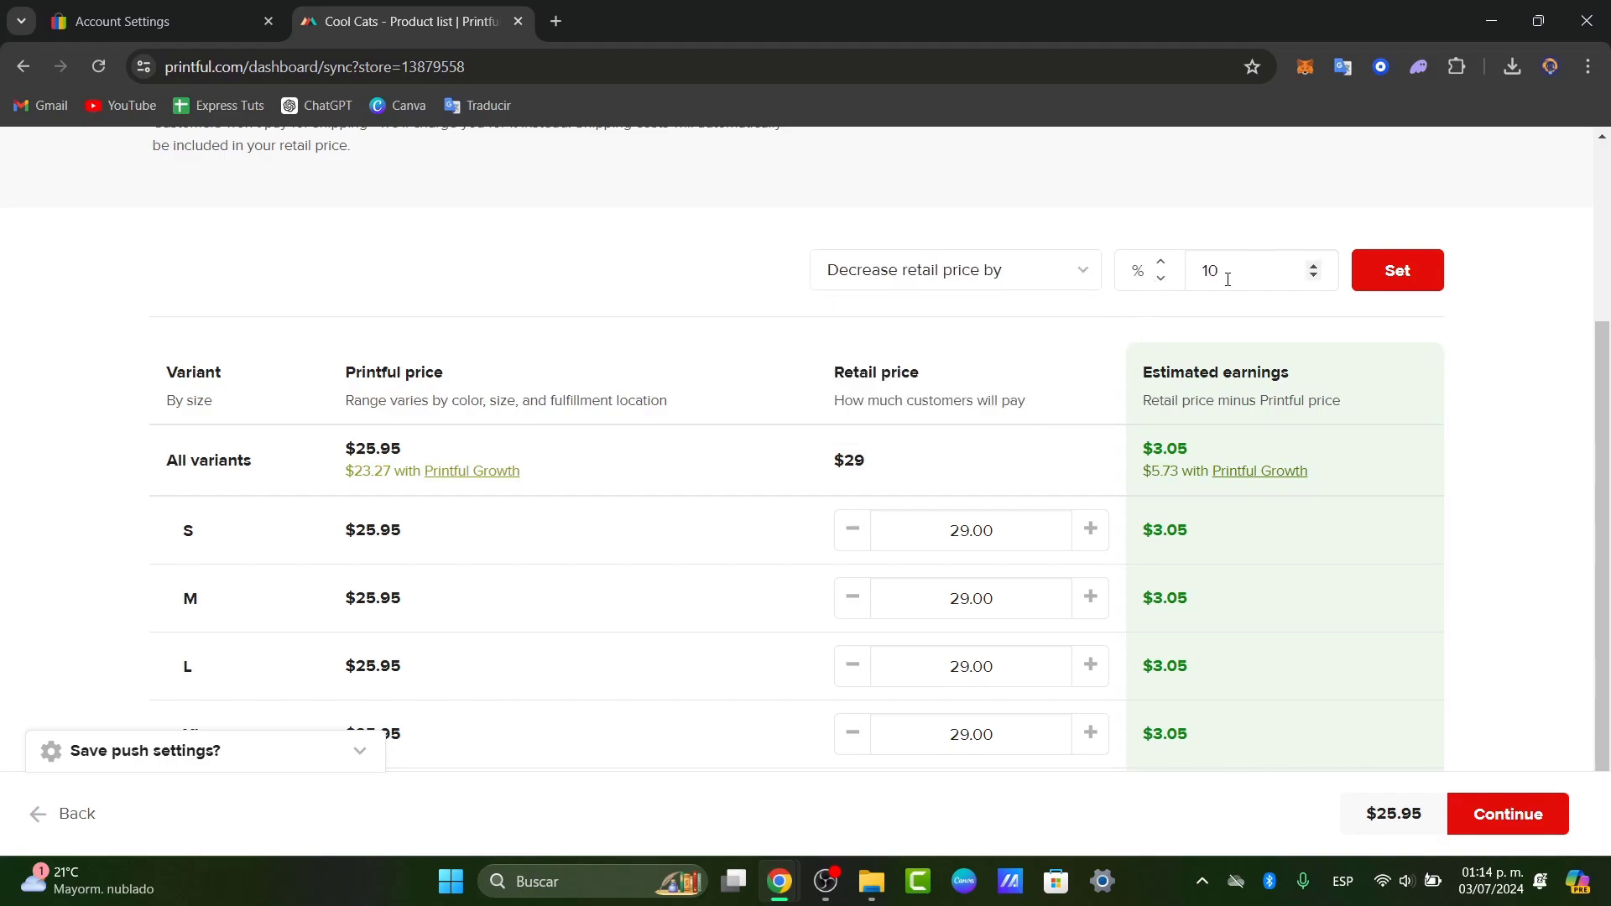
text(2)
click(1403, 274)
click(1409, 276)
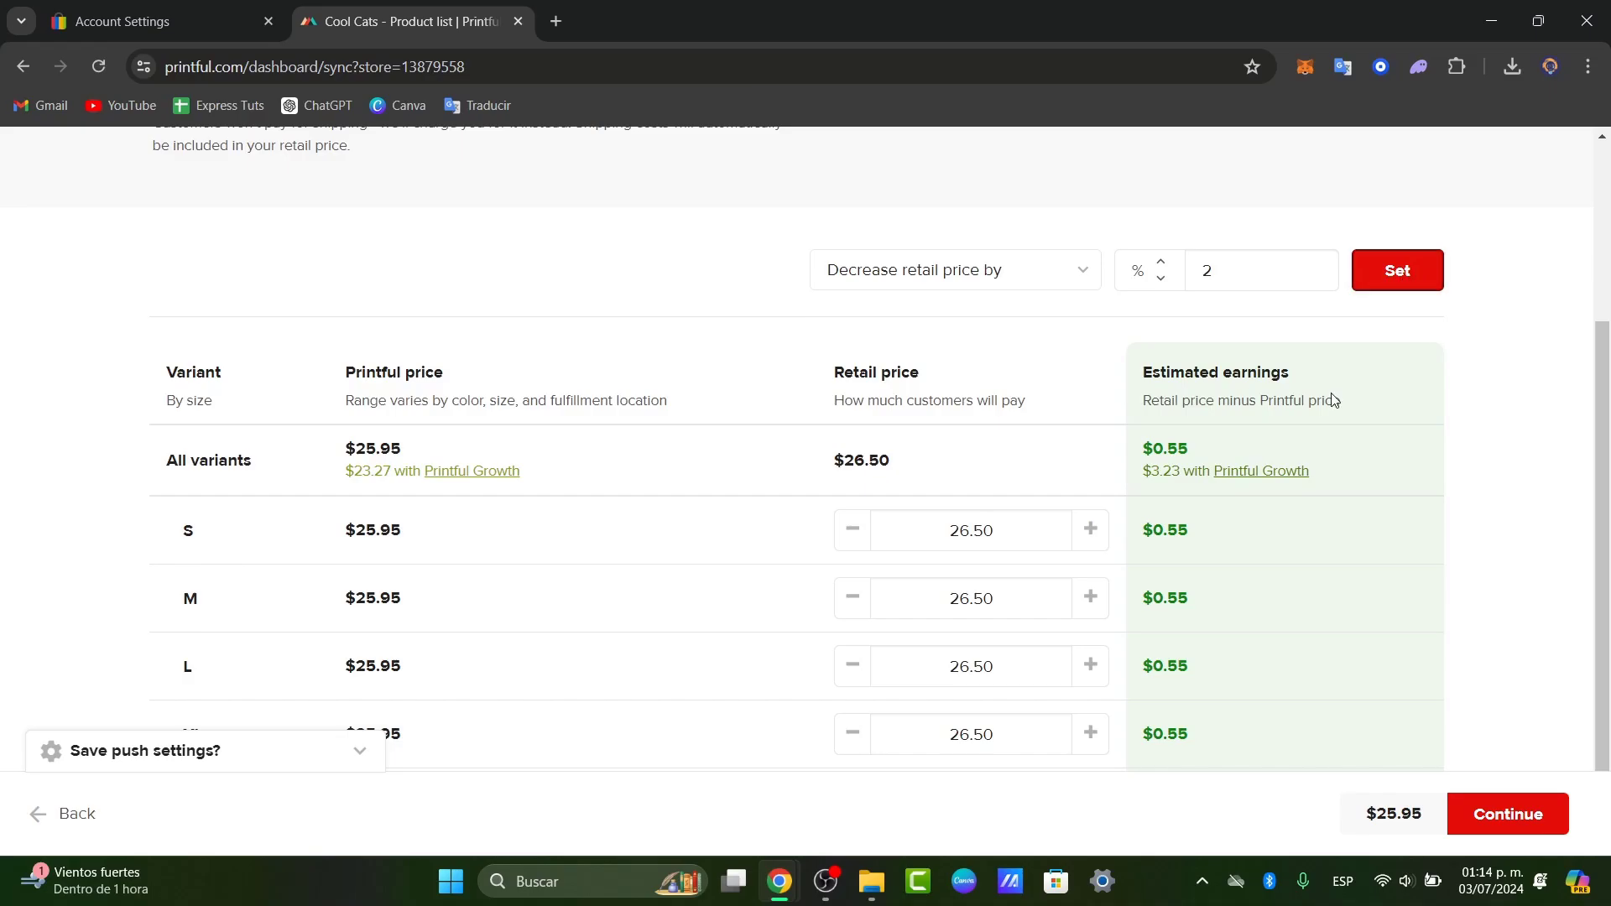
Continue to the stock quantities and review the store's variant and retail value allowances and the quantity of each variant.
scroll(1155, 654, down, 1)
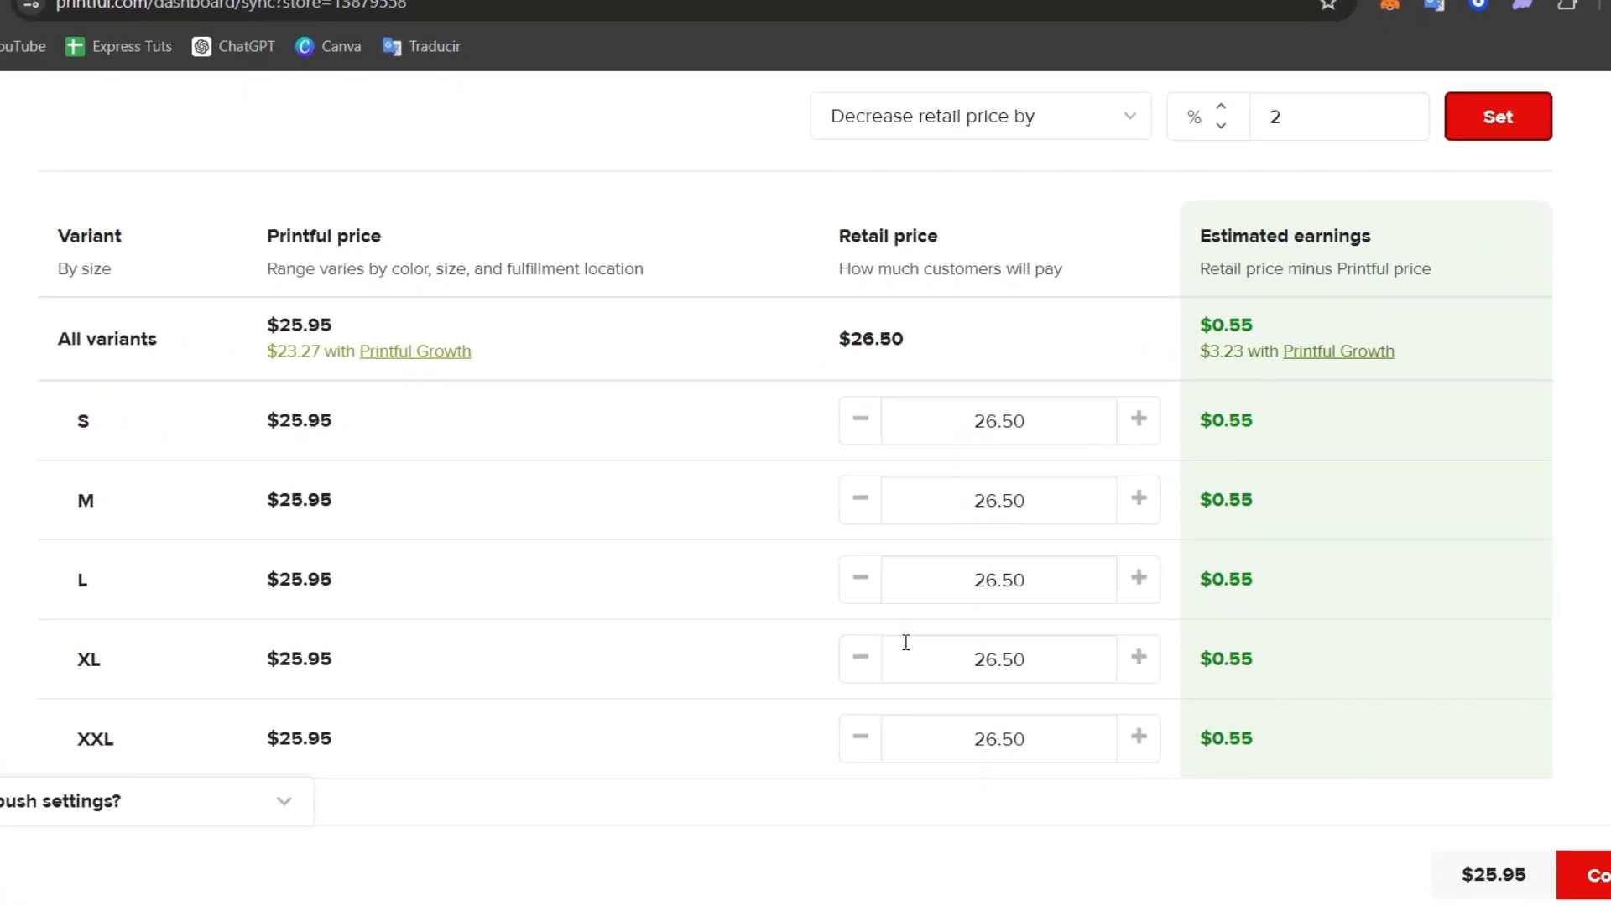
click(1584, 876)
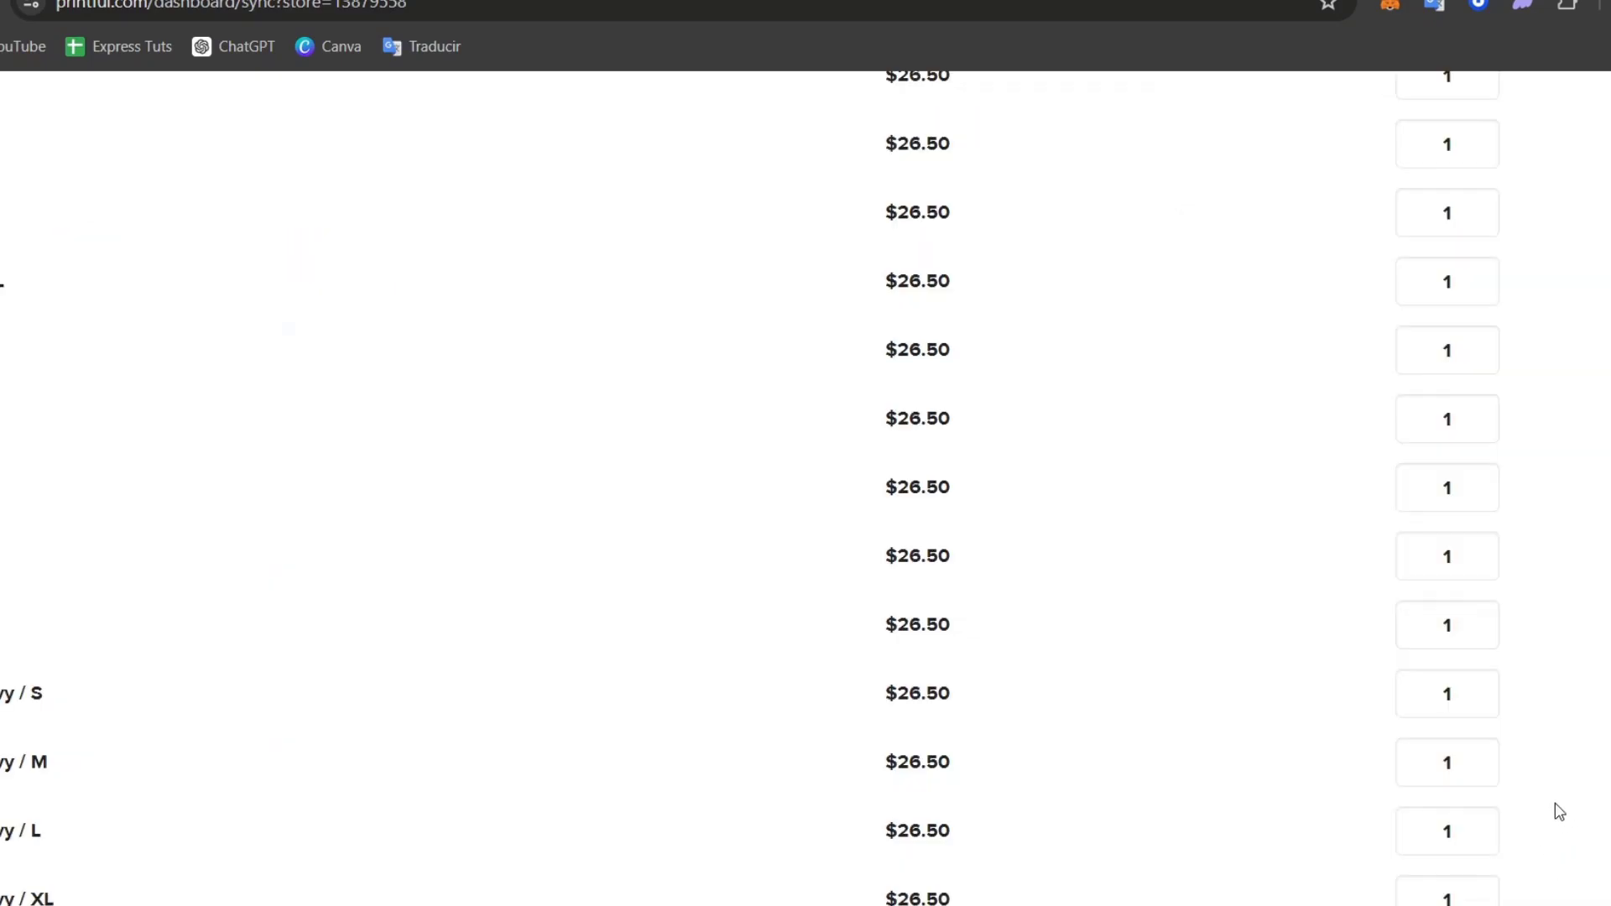
scroll(1564, 808, up, 5)
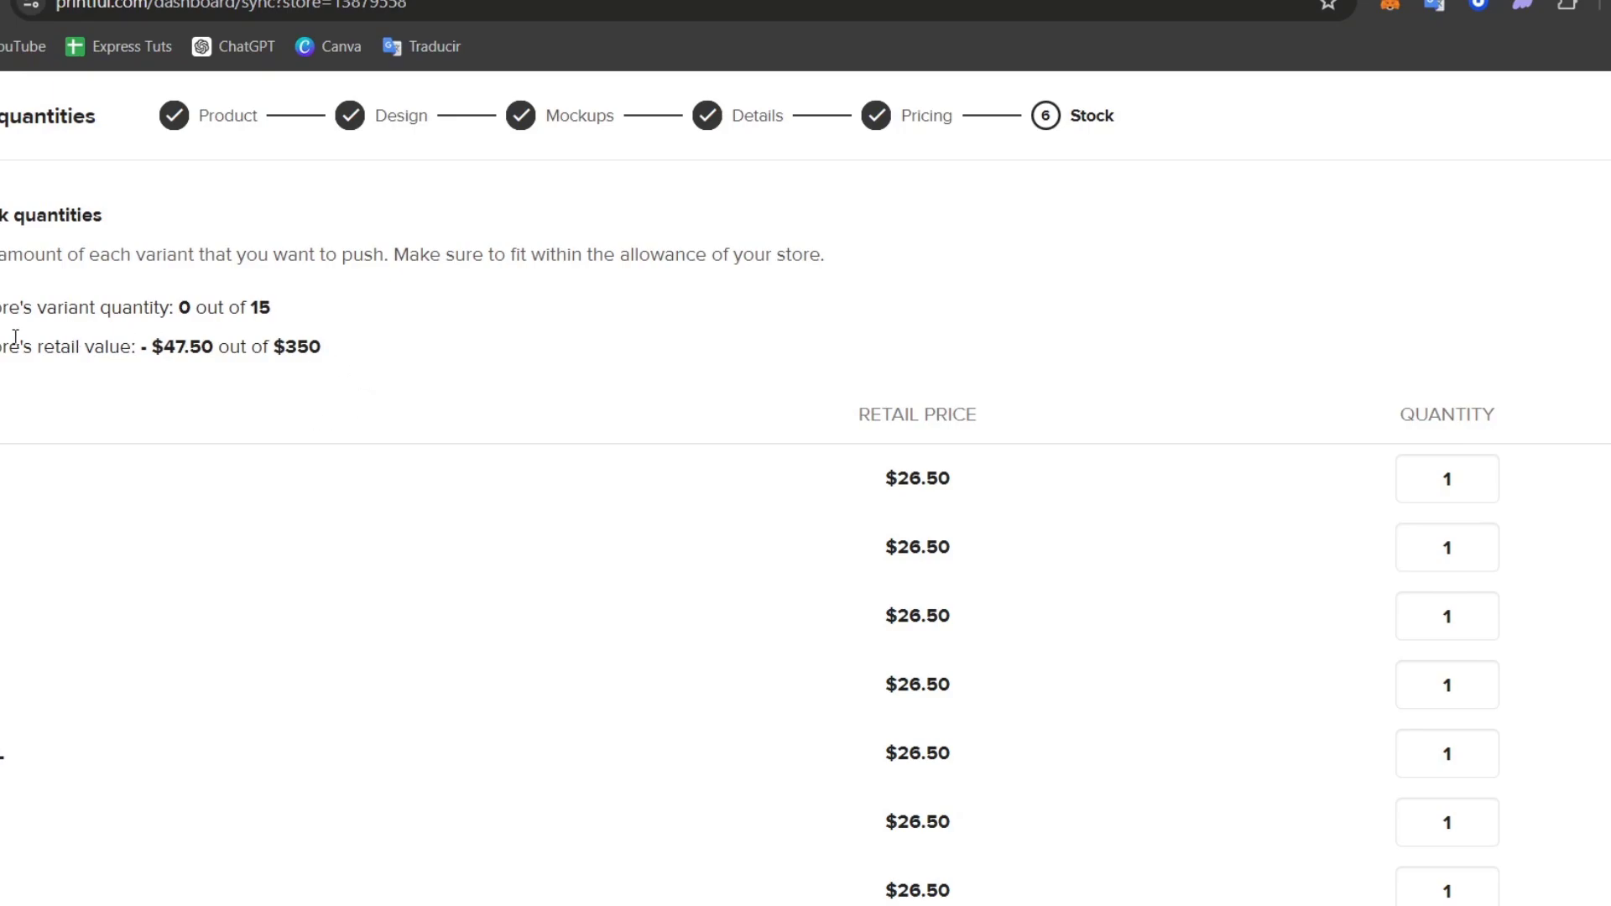
drag(70, 309, 290, 321)
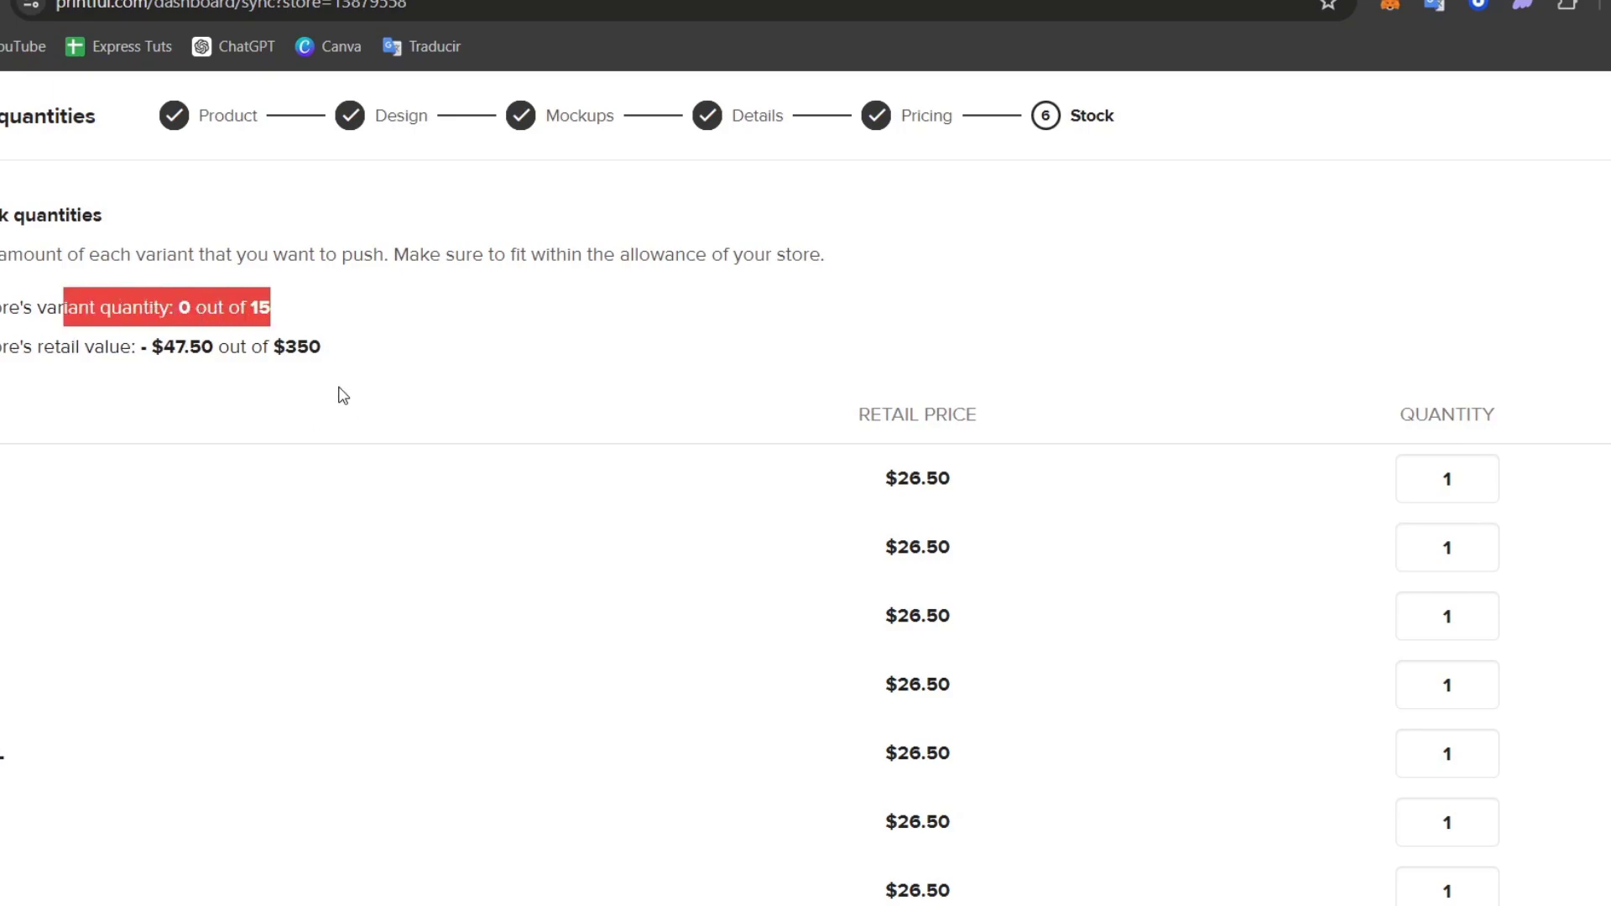
scroll(967, 544, down, 10)
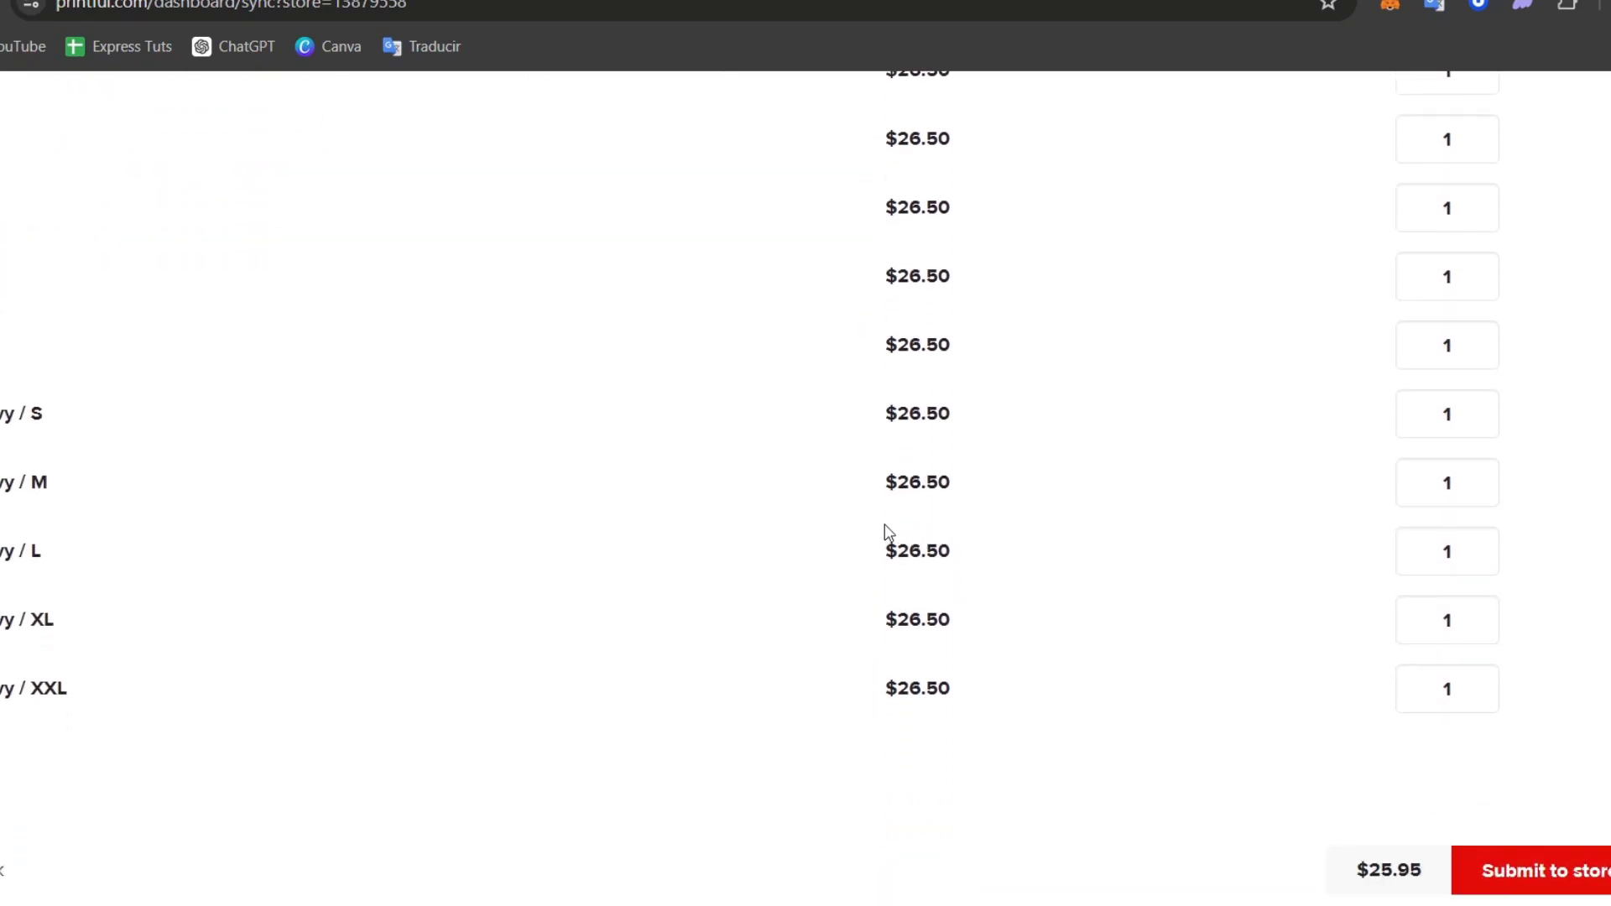
scroll(888, 532, up, 9)
scroll(887, 532, down, 9)
Submit the hoodie to the store with a quantity of 1 for each variant.
click(1599, 870)
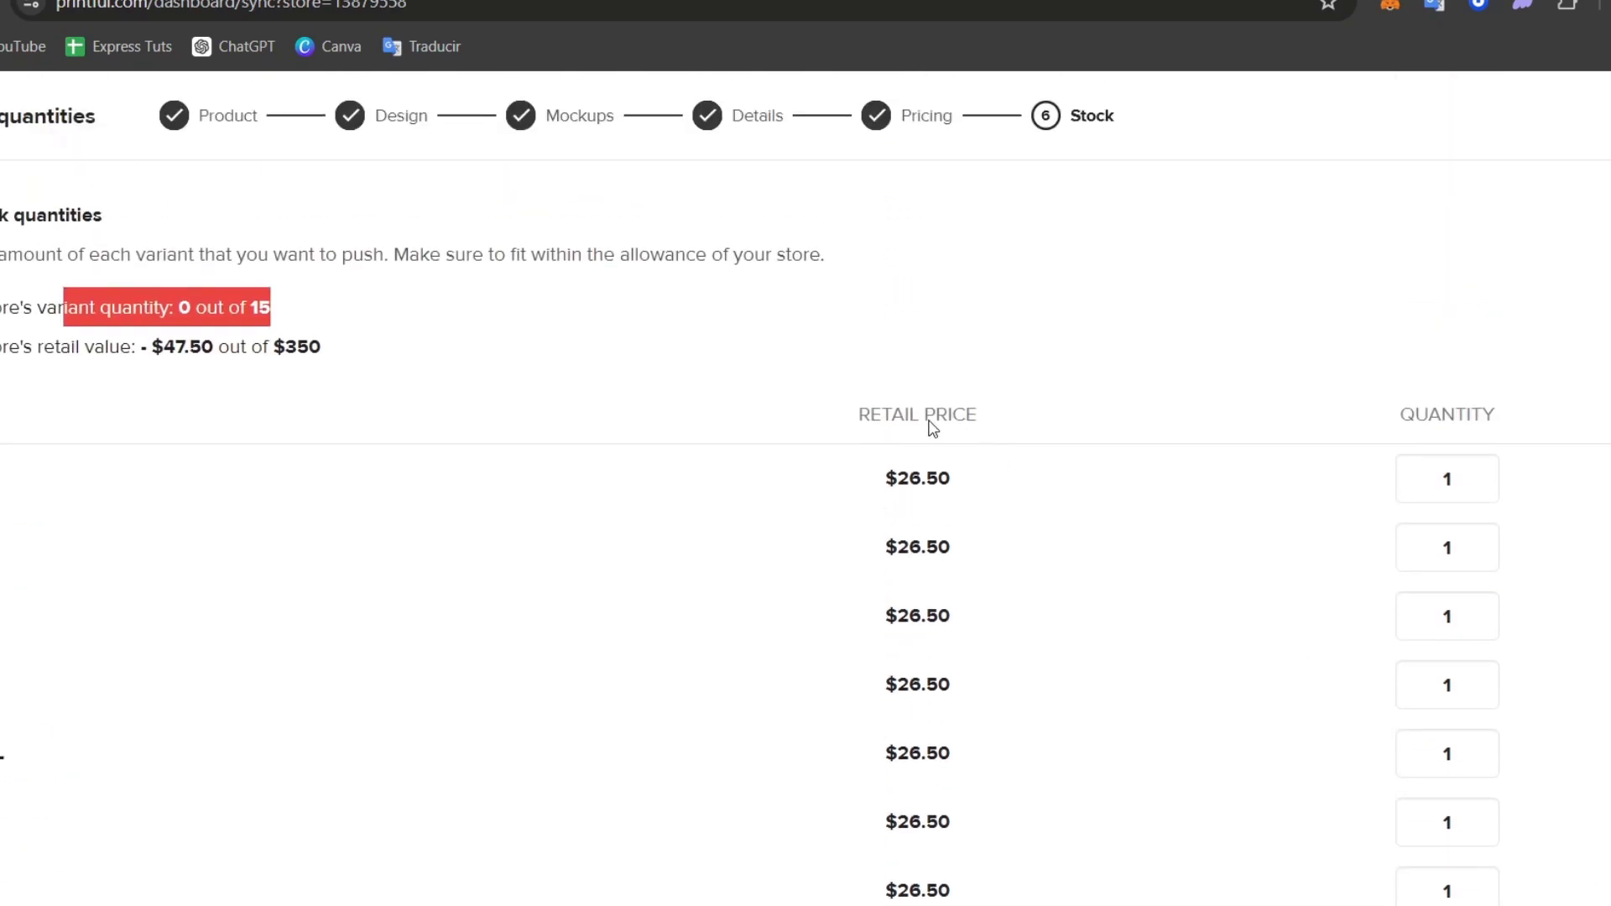
scroll(1528, 604, down, 6)
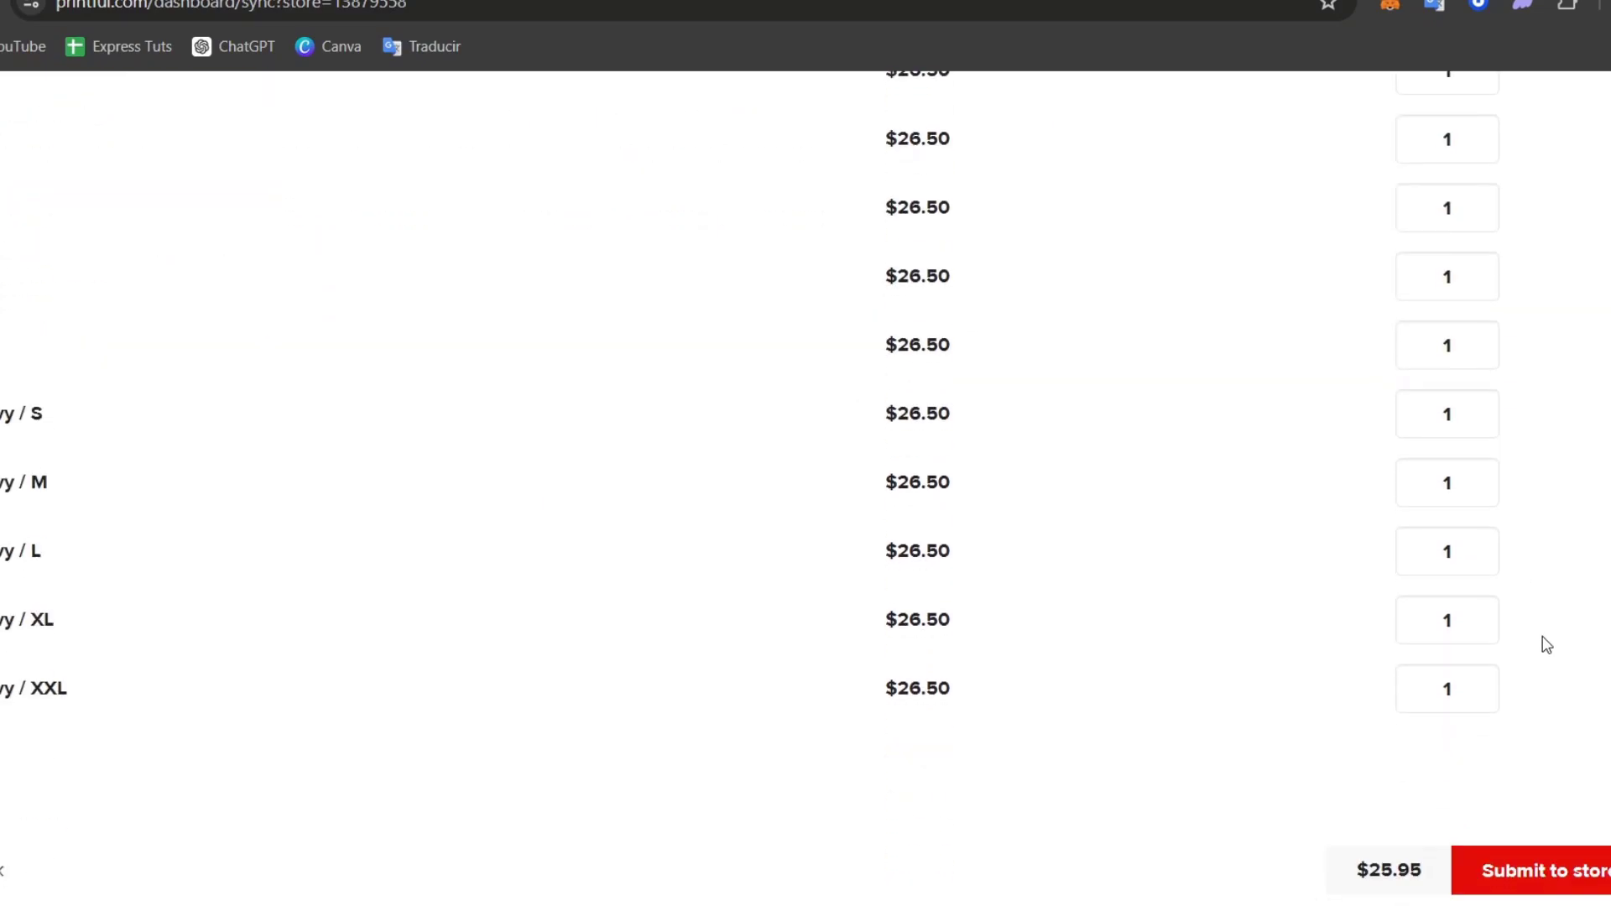
click(1592, 857)
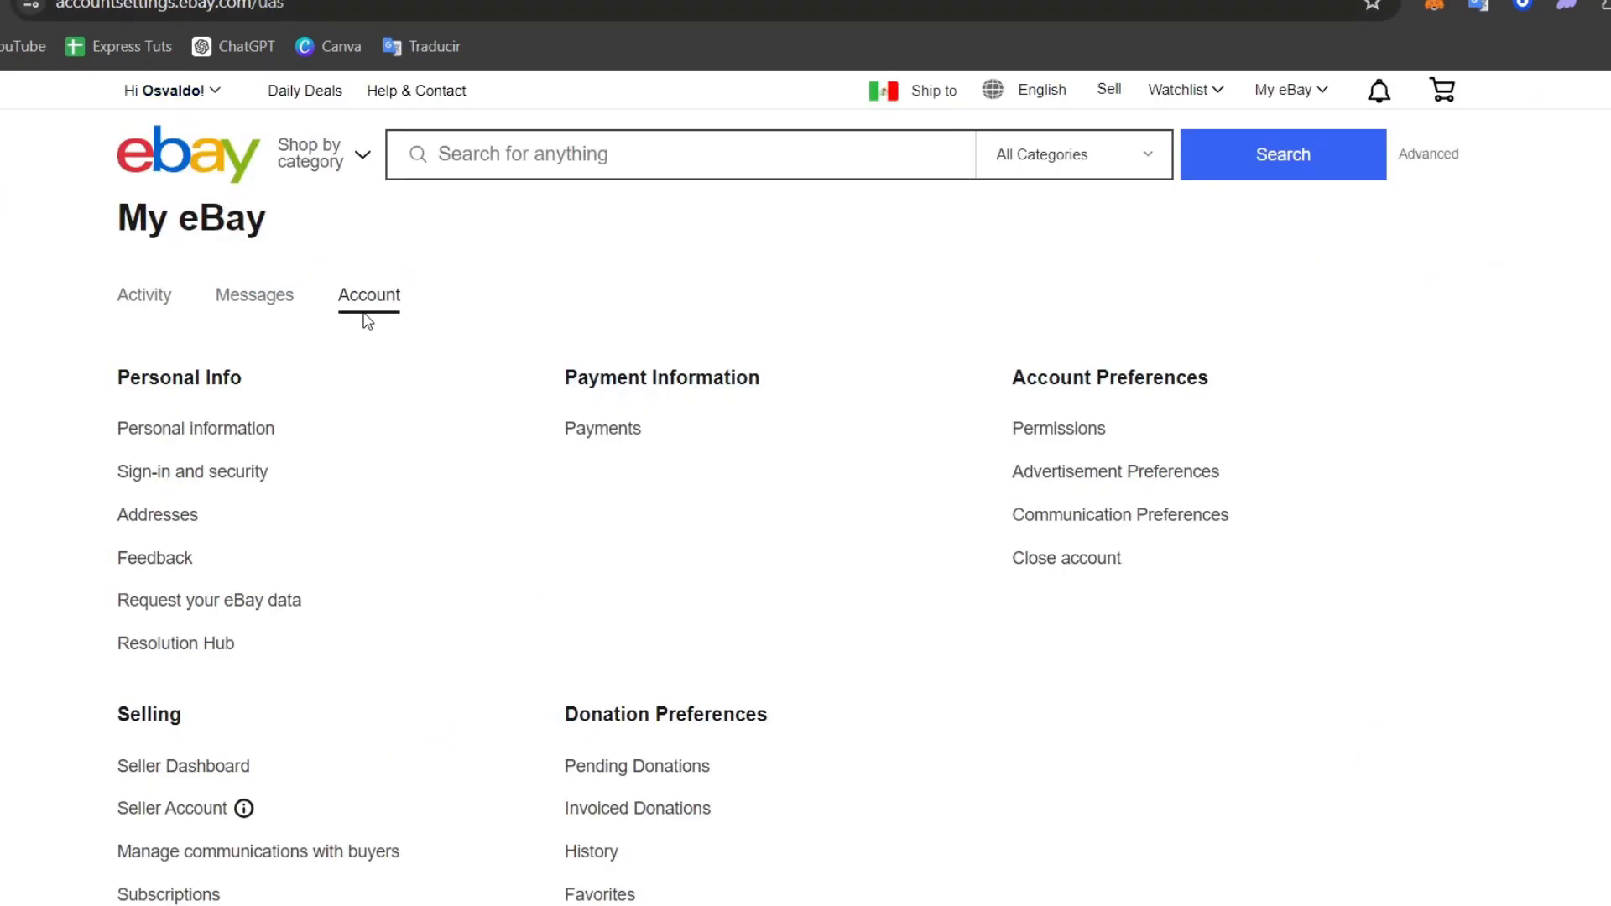
Switch to eBay, go to the selling overview and start a new item listing, ready to describe the item.
mouse_move(1300, 93)
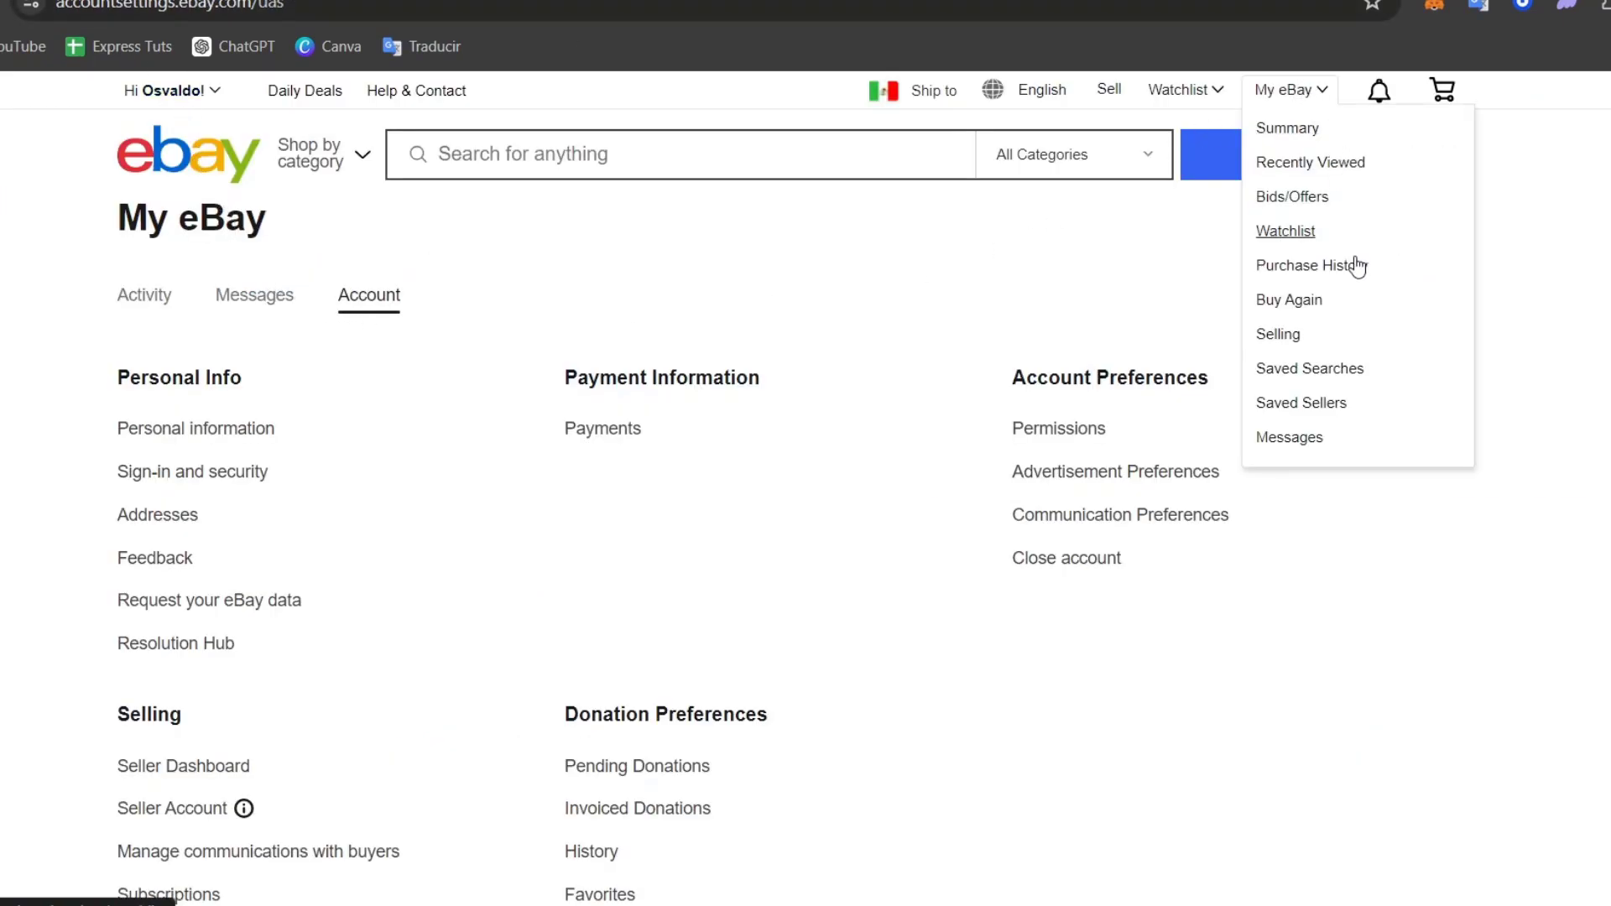
click(1278, 335)
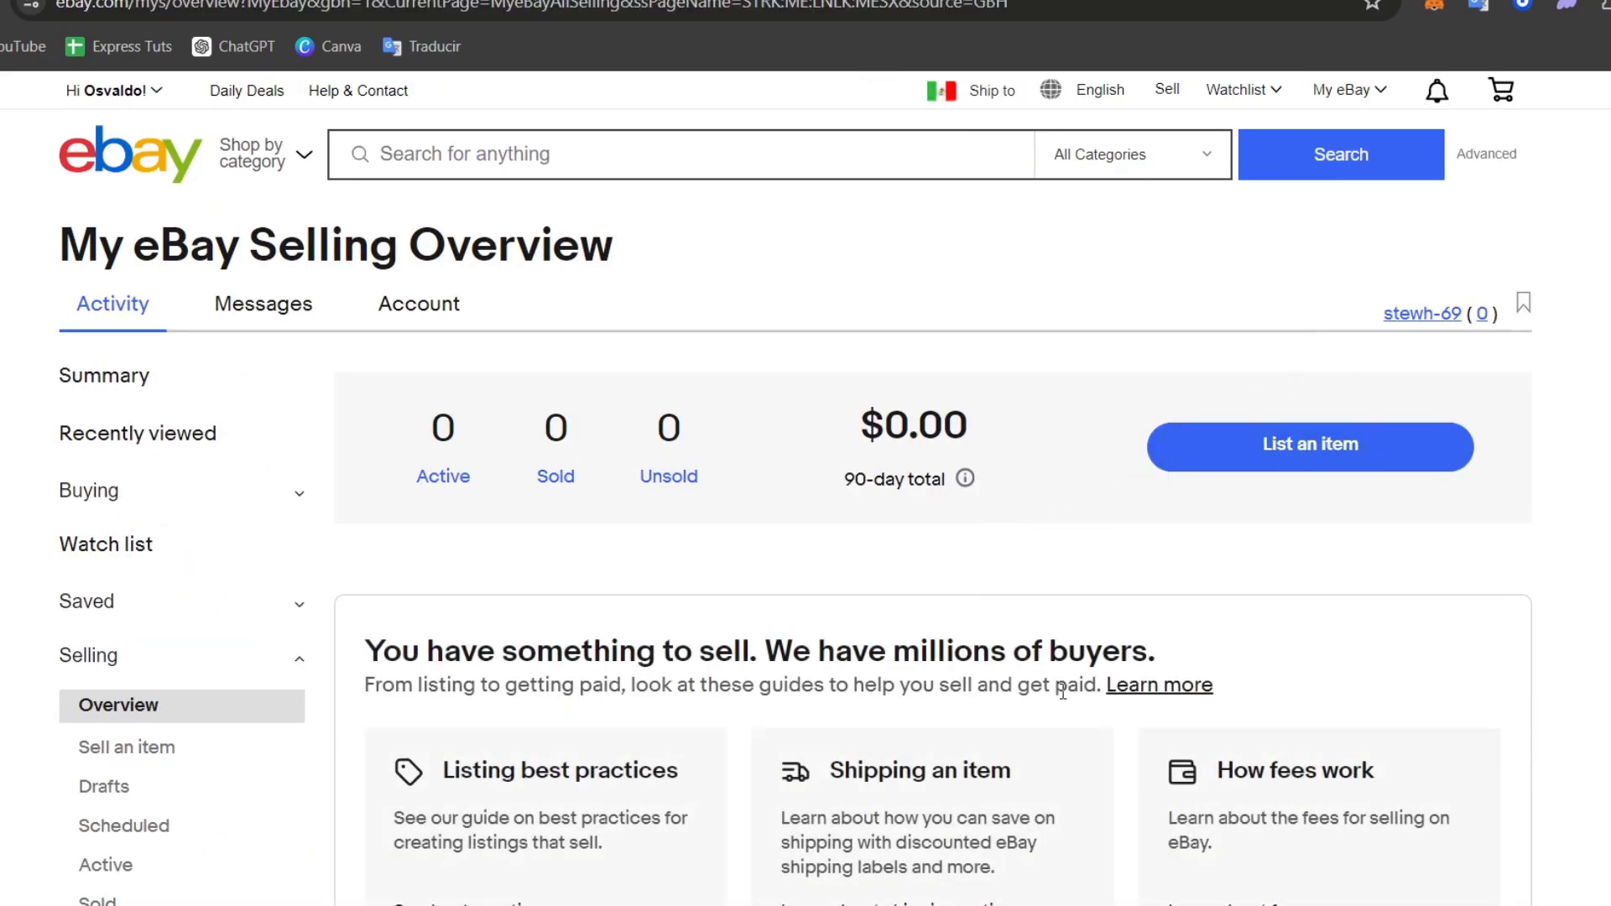
scroll(1019, 579, down, 3)
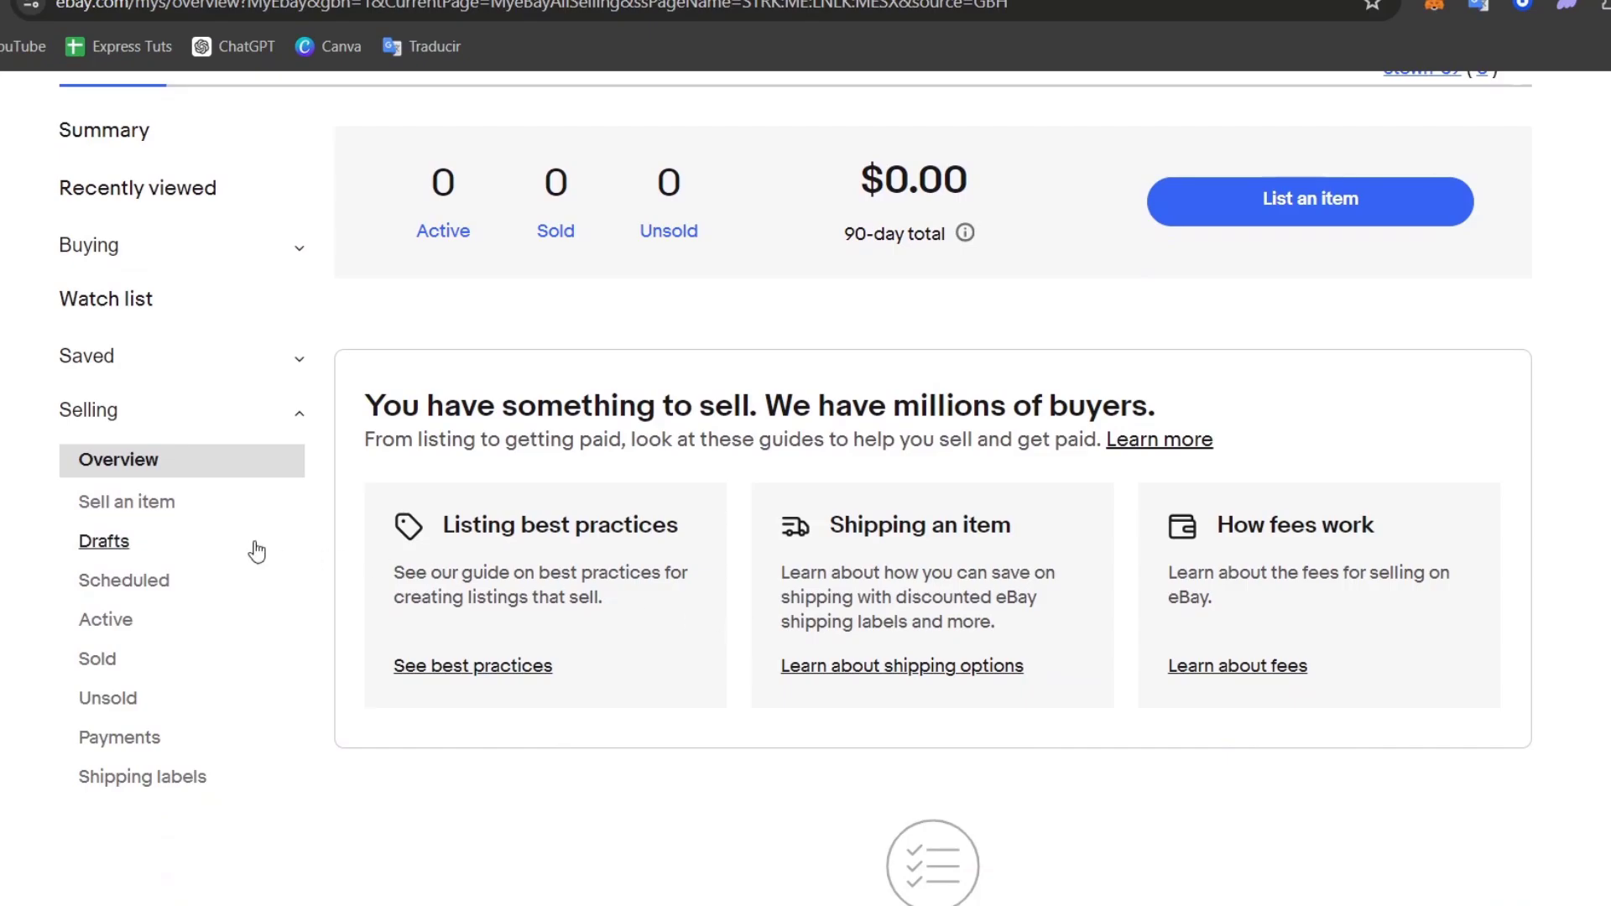
click(170, 506)
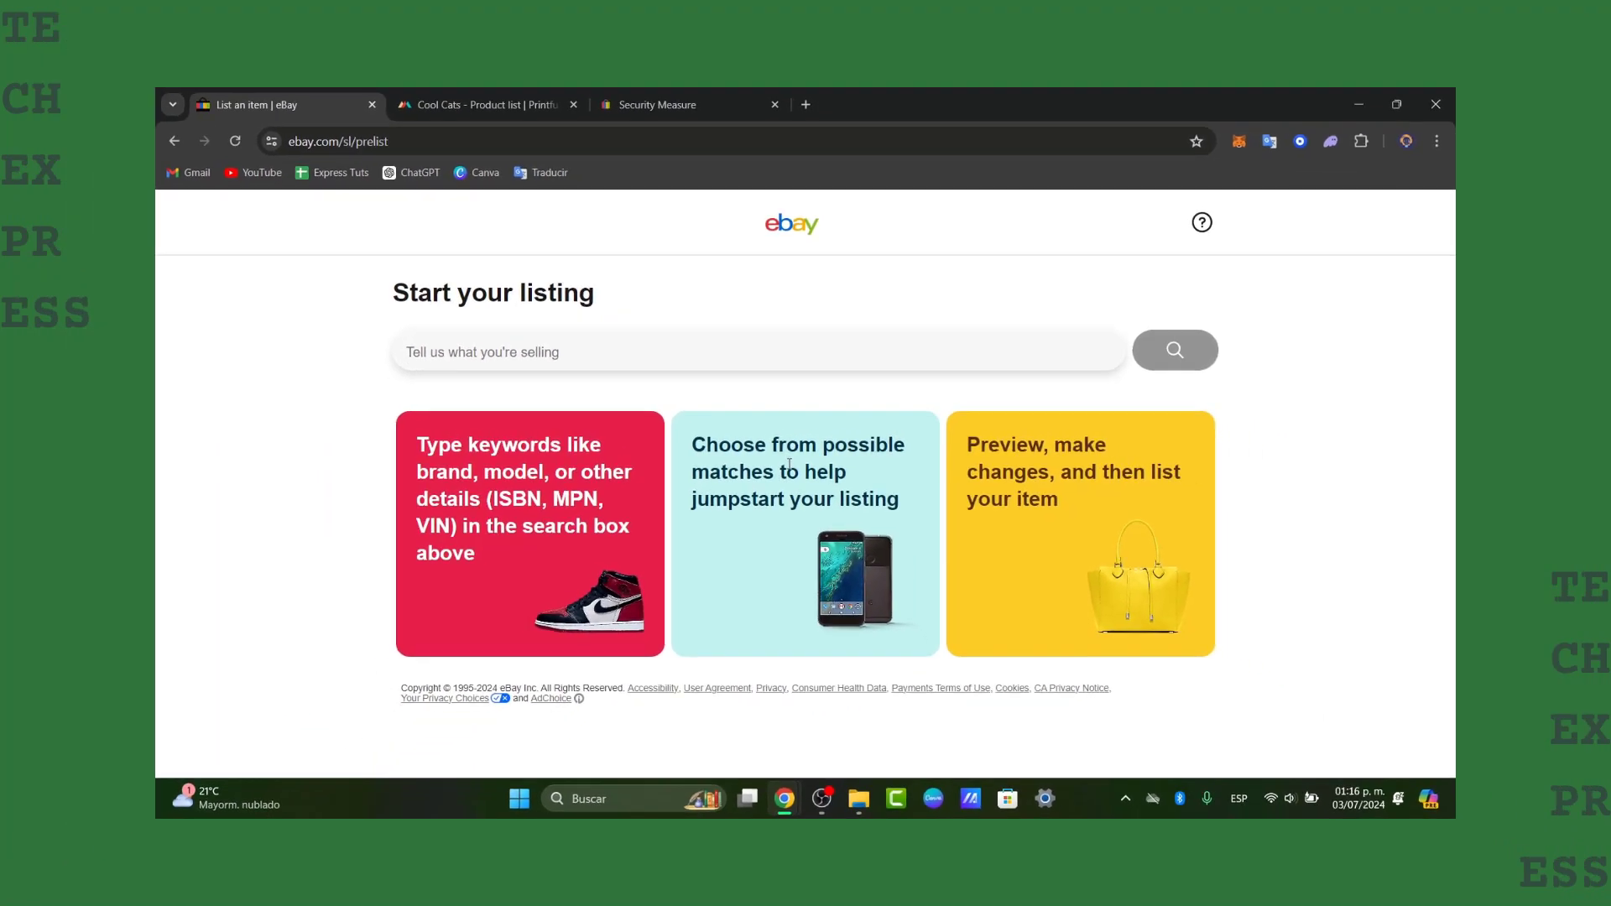
click(648, 362)
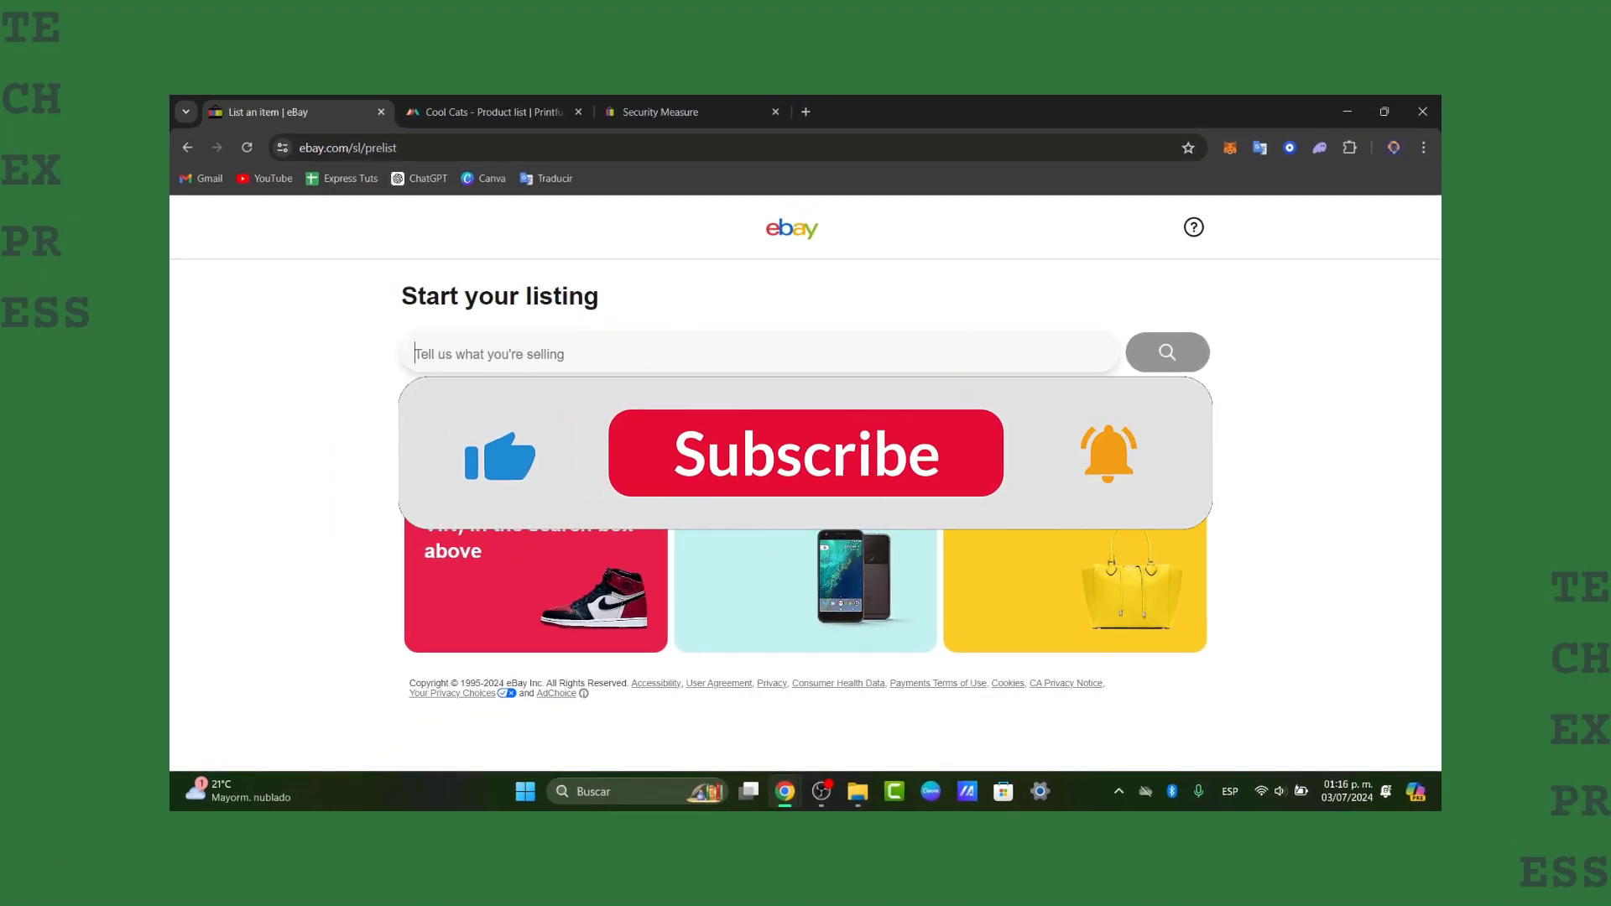